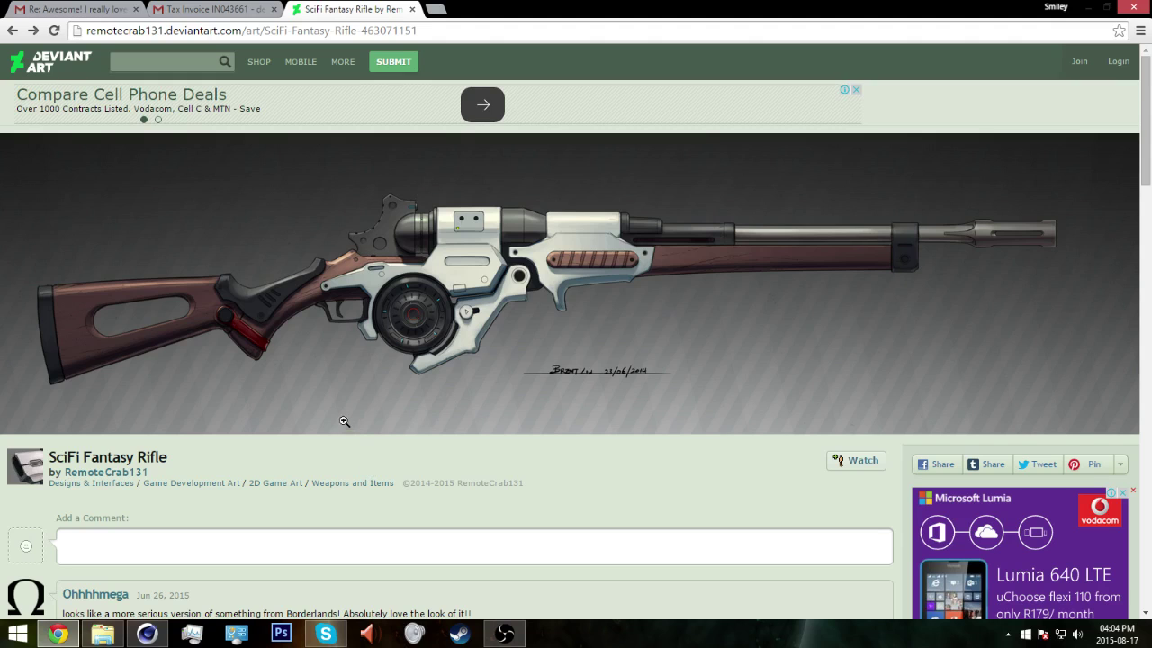
Step: Clear the open windows off the desktop and view the rifle reference image saved there
click(166, 636)
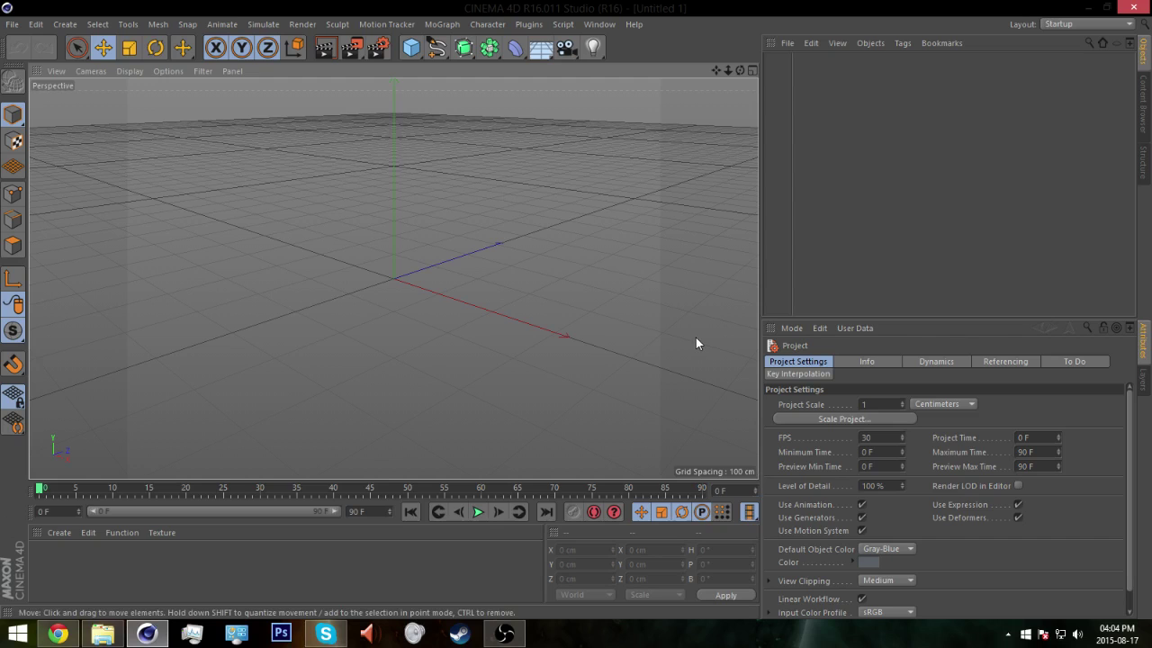
click(58, 633)
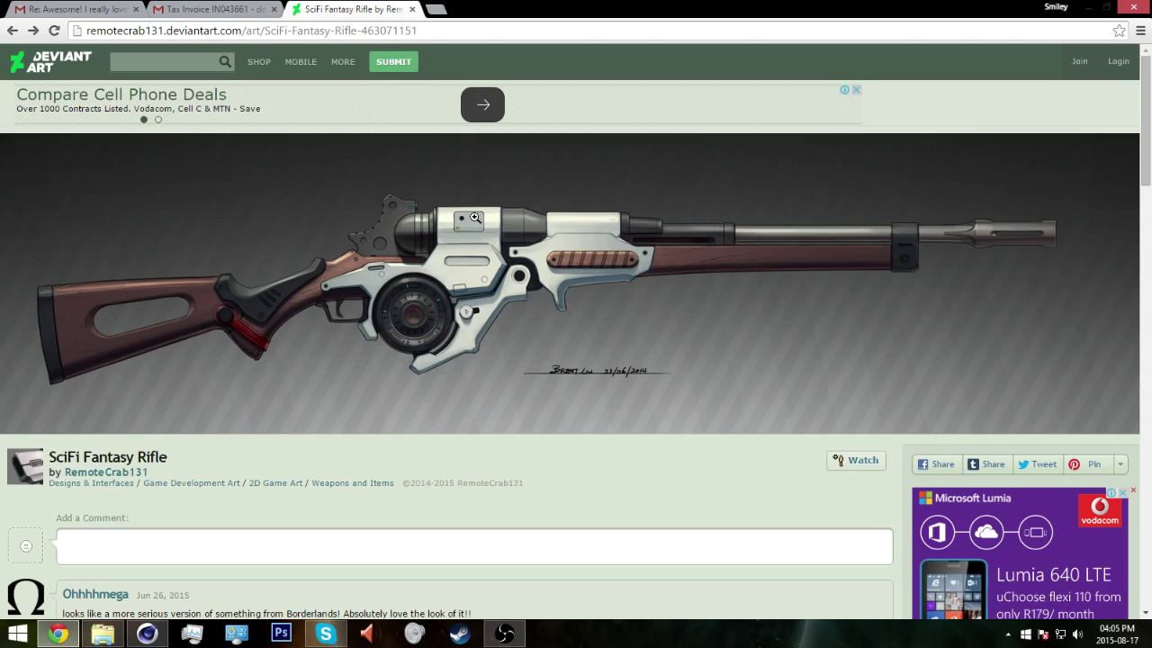
click(1091, 7)
click(1089, 7)
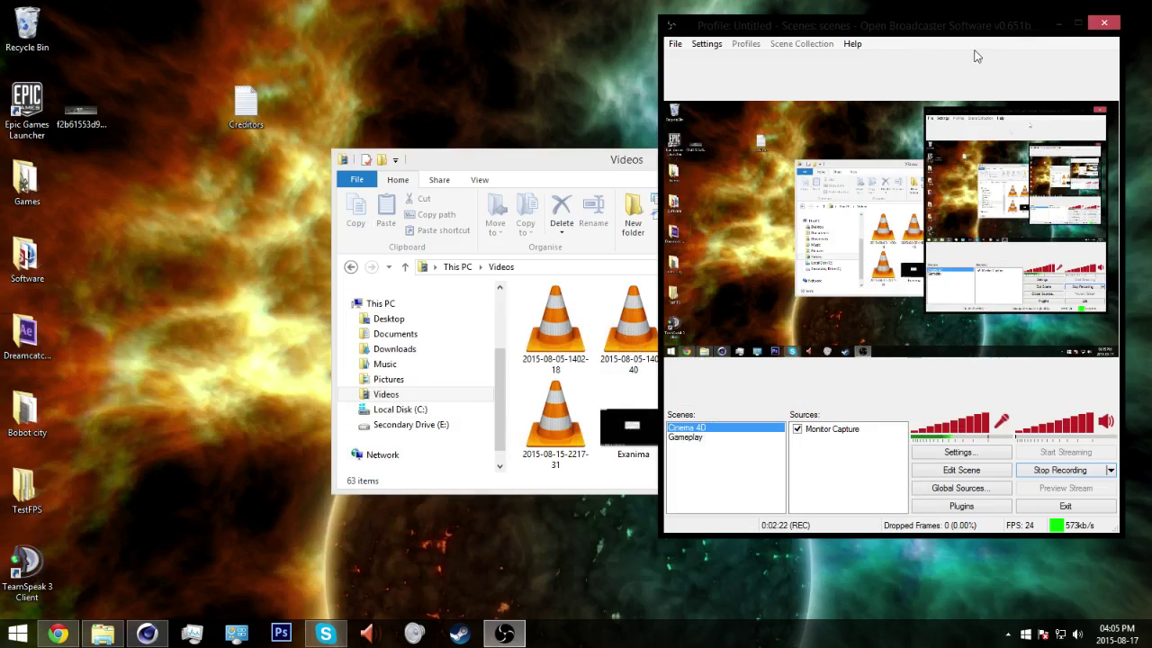
click(1059, 24)
click(859, 159)
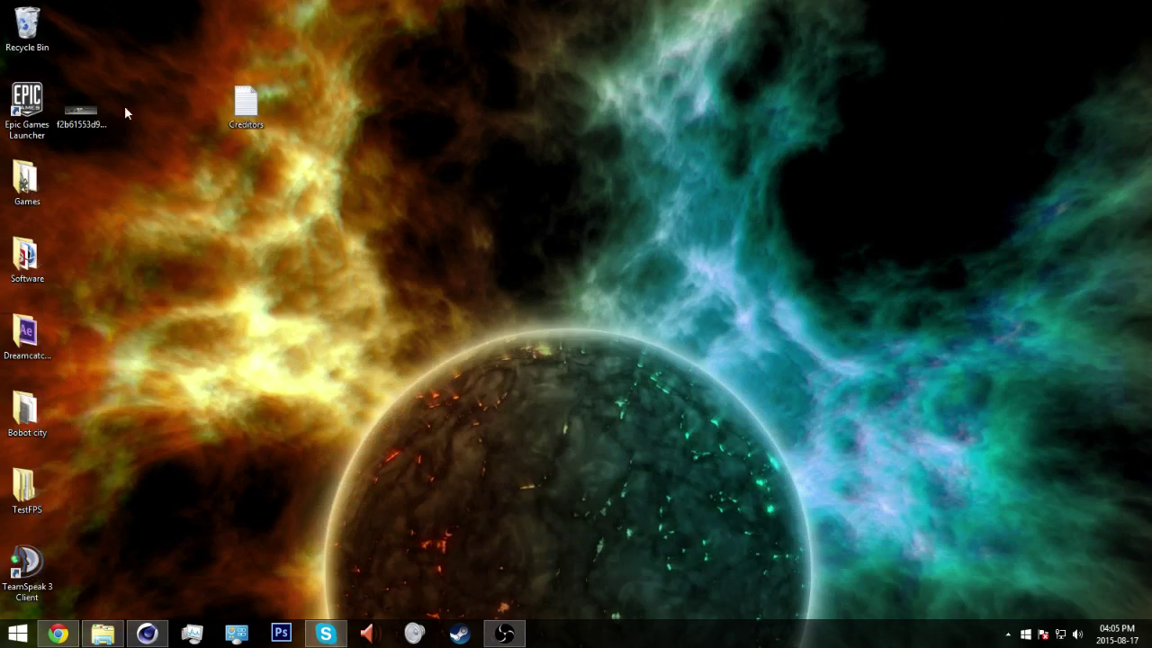
double_click(76, 109)
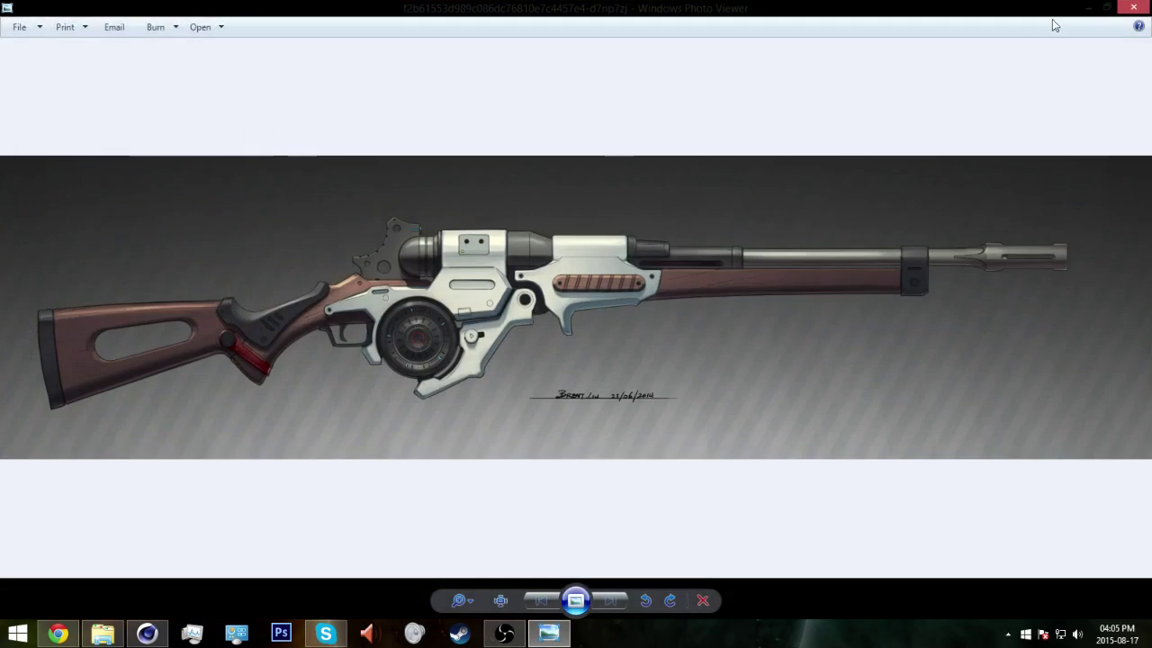
click(1131, 8)
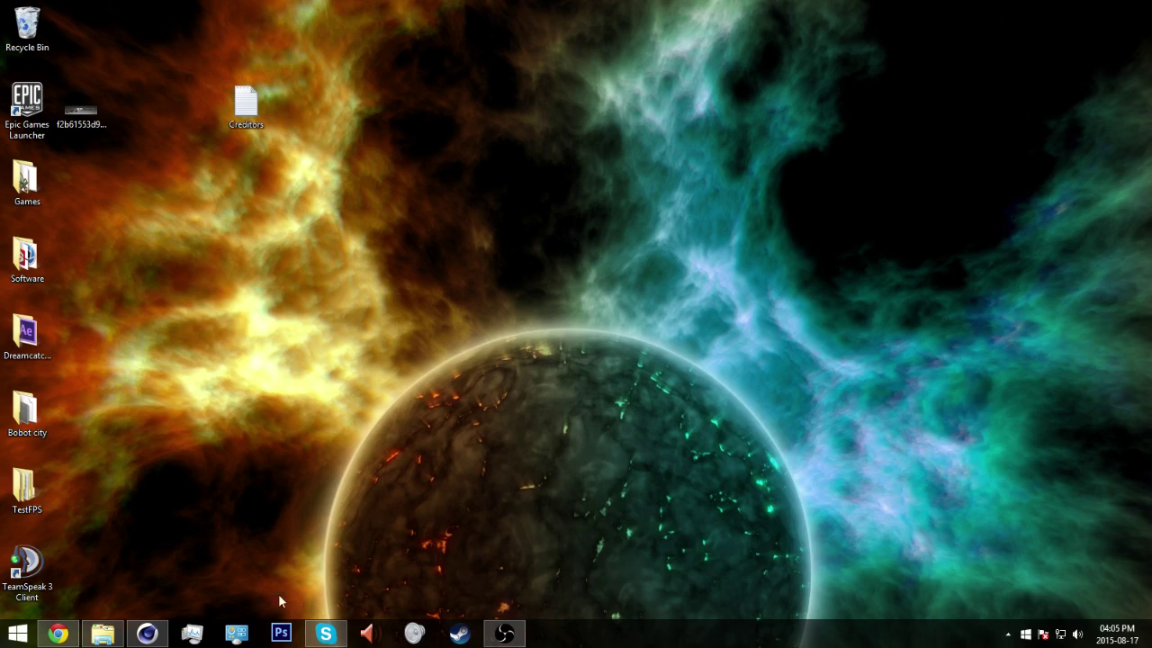
Step: Switch to Cinema 4D and add a plane primitive to the empty scene
click(147, 635)
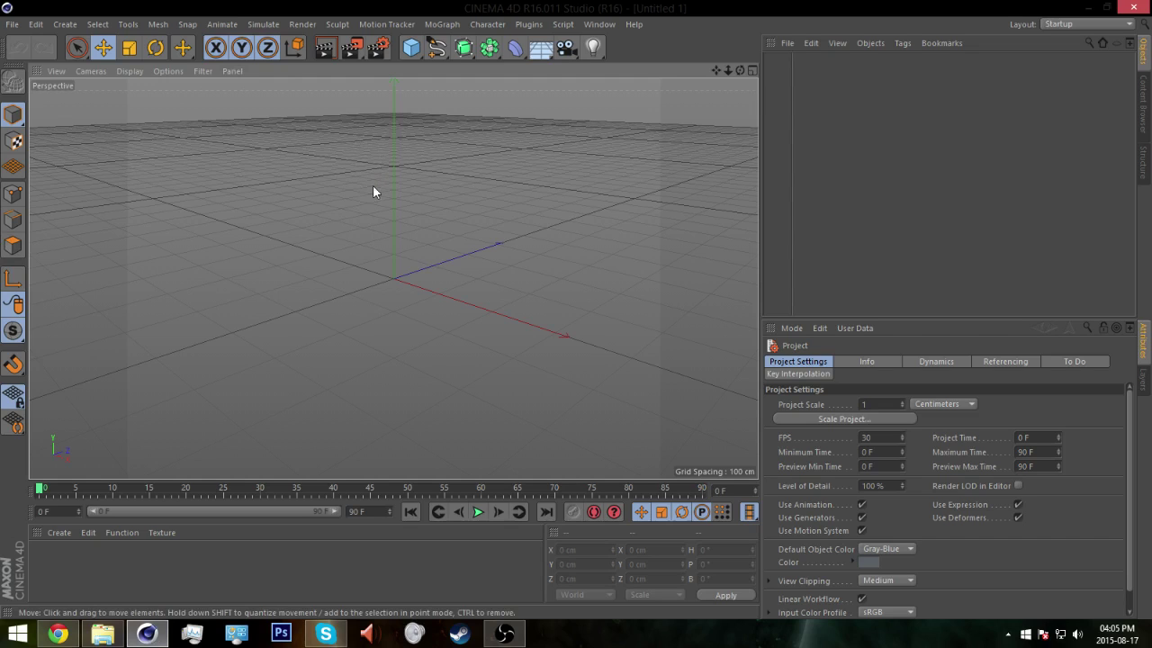
click(416, 51)
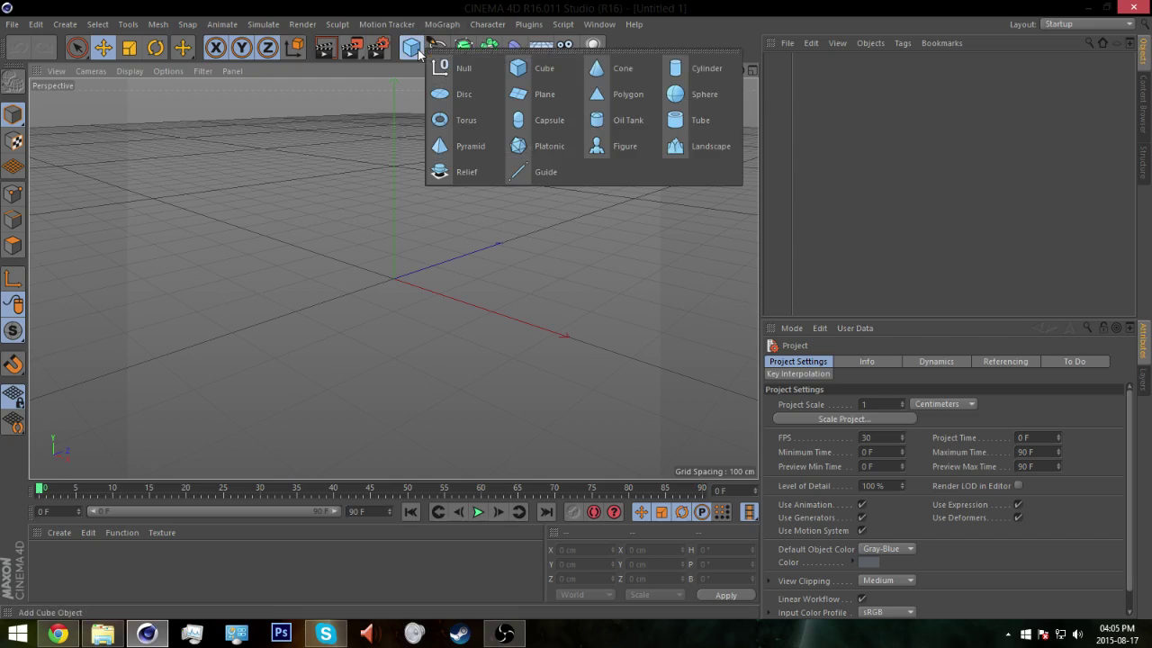
click(542, 93)
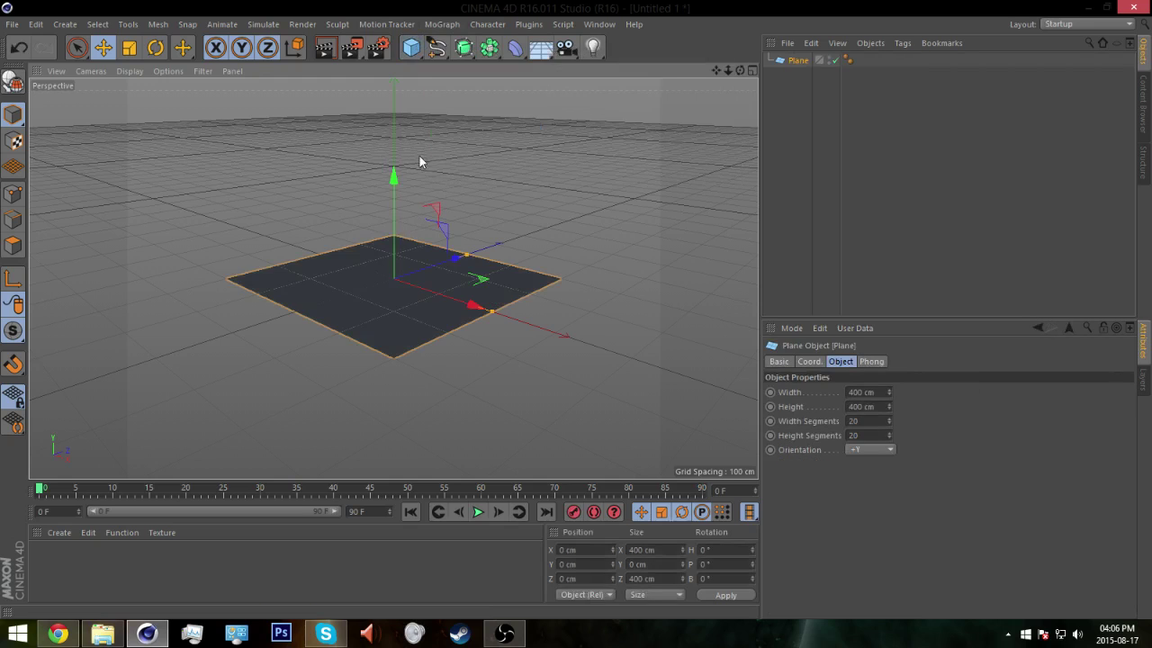
click(411, 50)
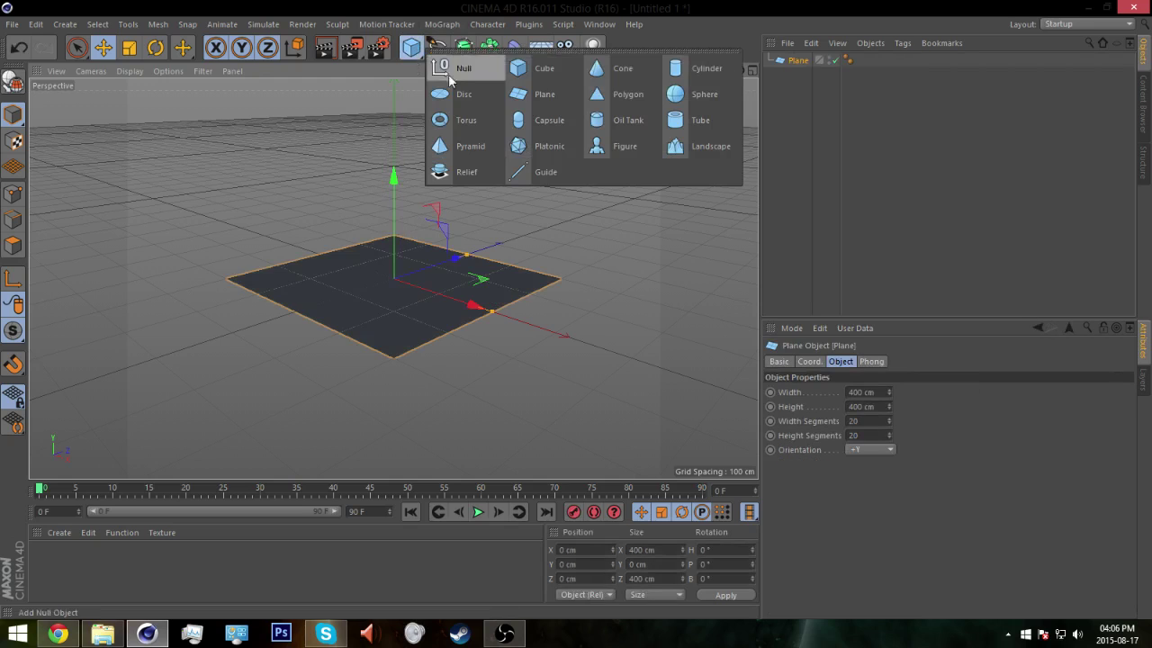
click(532, 73)
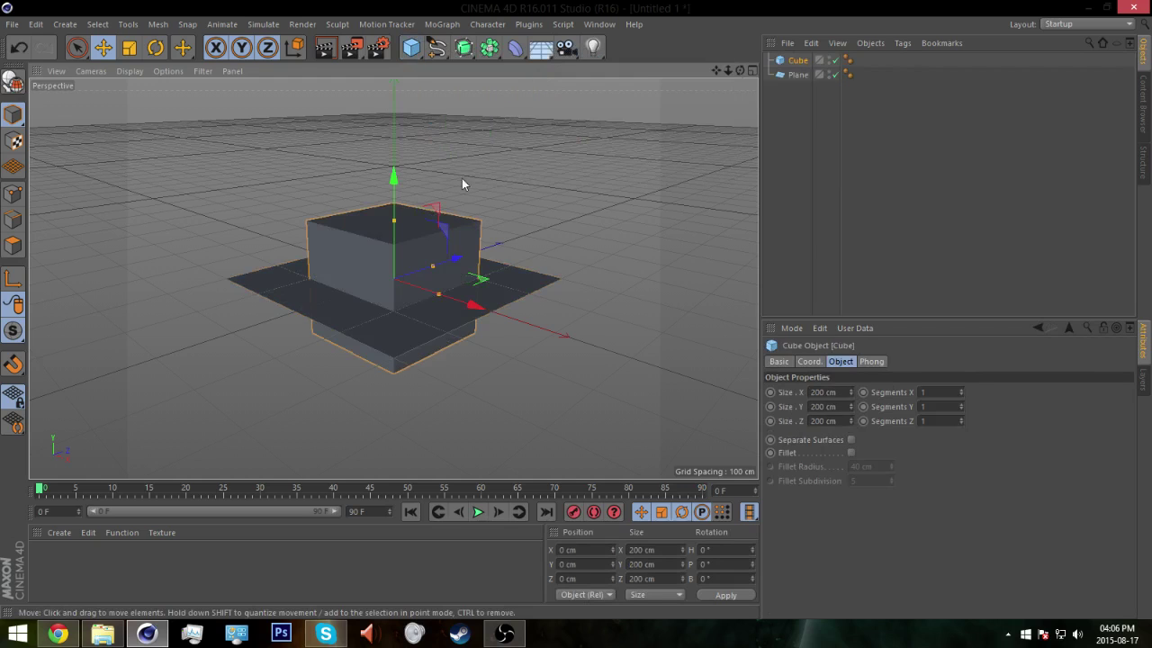
alt+drag(399, 236, 270, 310)
key(ctrl+z)
click(12, 245)
drag(385, 287, 416, 297)
click(13, 114)
mouse_move(475, 346)
mouse_down()
mouse_move(729, 428)
mouse_move(477, 351)
mouse_up()
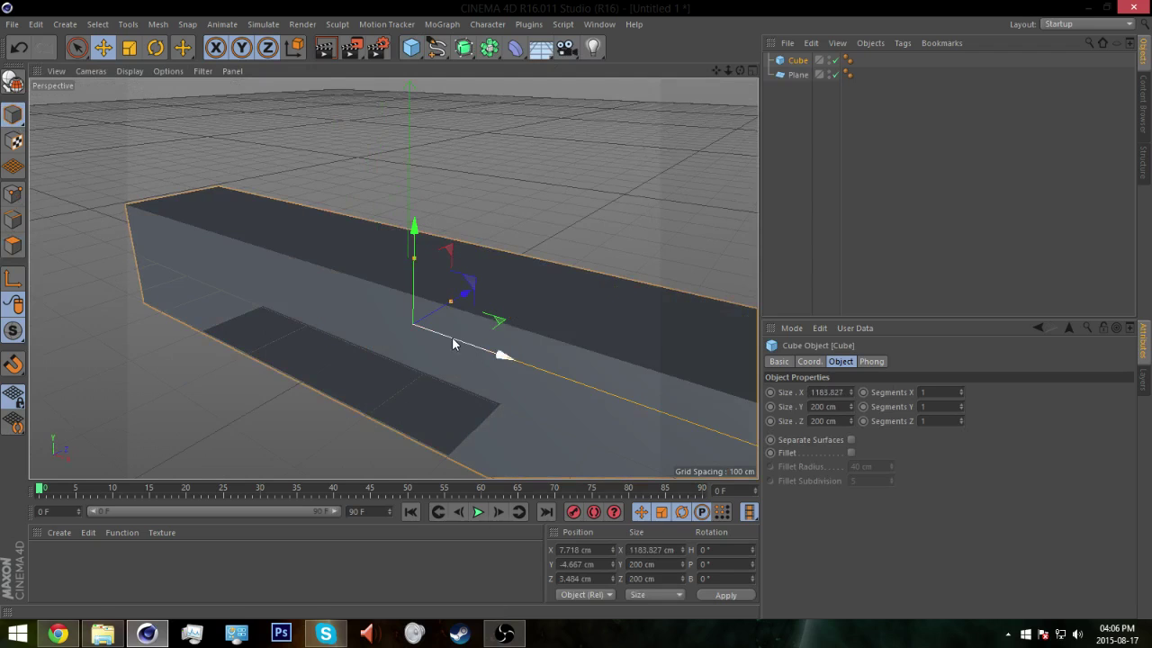
key(Delete)
mouse_move(434, 271)
alt+mouse_down()
mouse_move(396, 320)
mouse_move(453, 266)
alt+mouse_up()
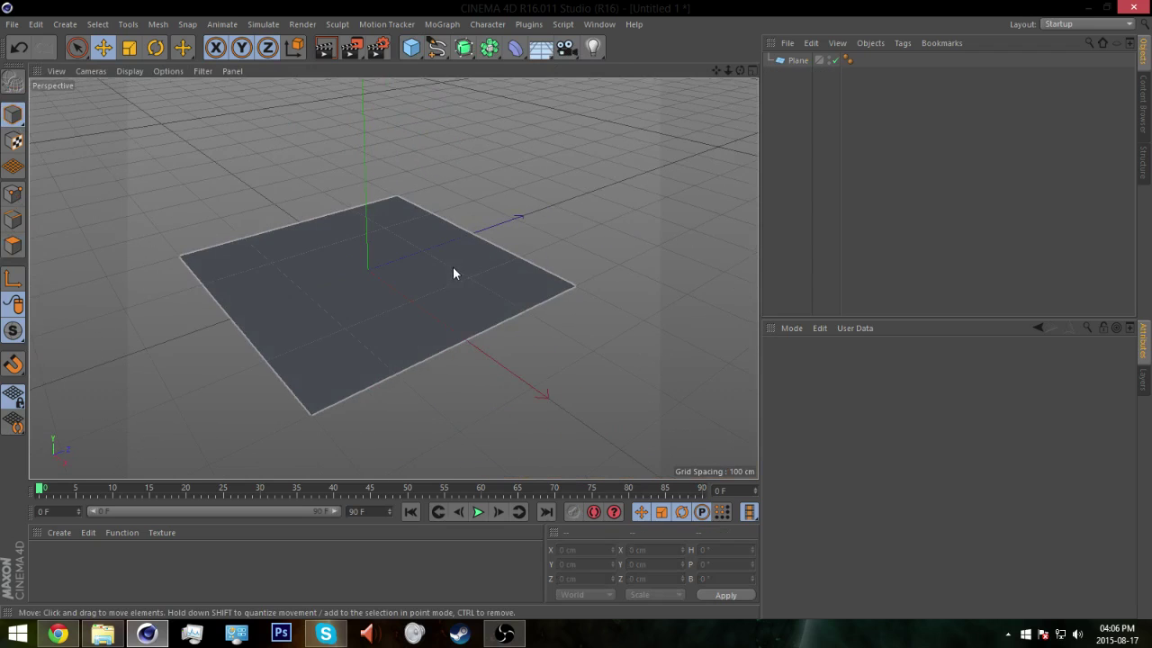
Step: Set the plane's width segments and height segments to 1 each
click(402, 266)
alt+drag(563, 294, 522, 284)
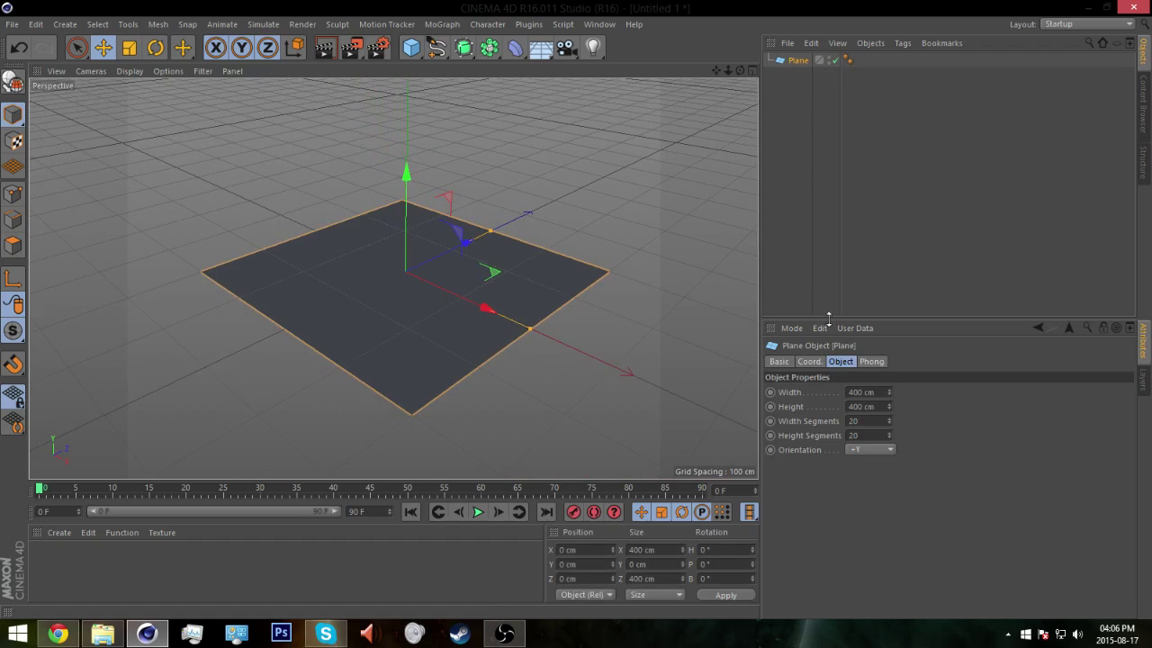
double_click(873, 421)
text(1)
key(Tab)
text(1)
key(Return)
alt+drag(514, 397, 496, 328)
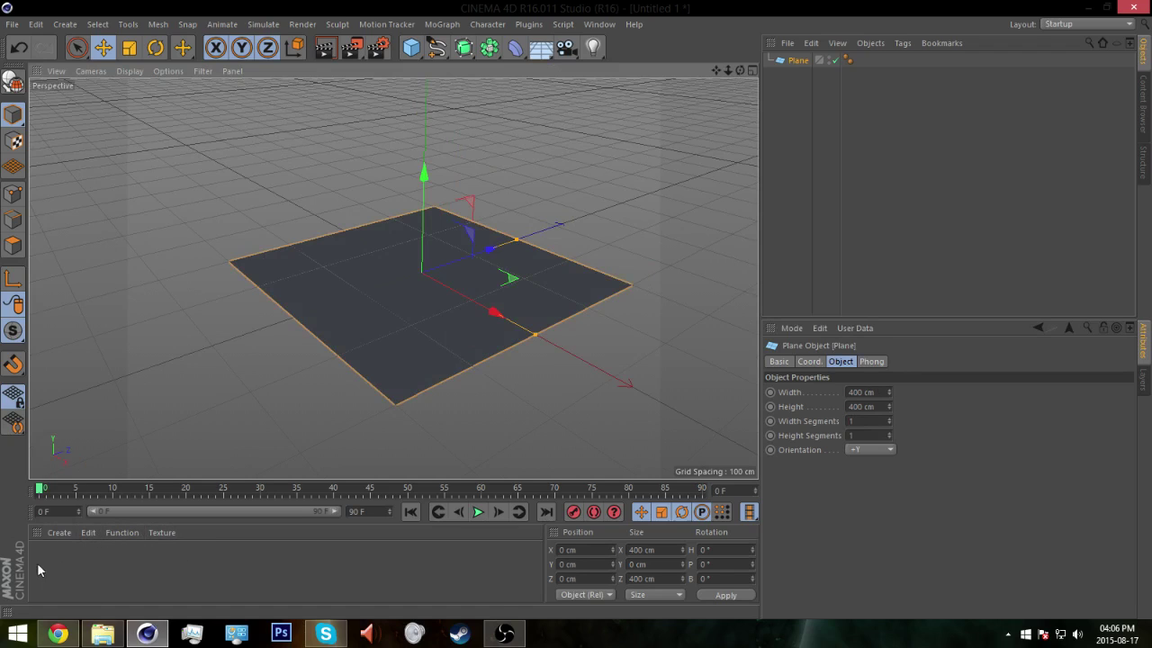
Step: Create a new material, open it for editing, and name it Reference Image
double_click(71, 561)
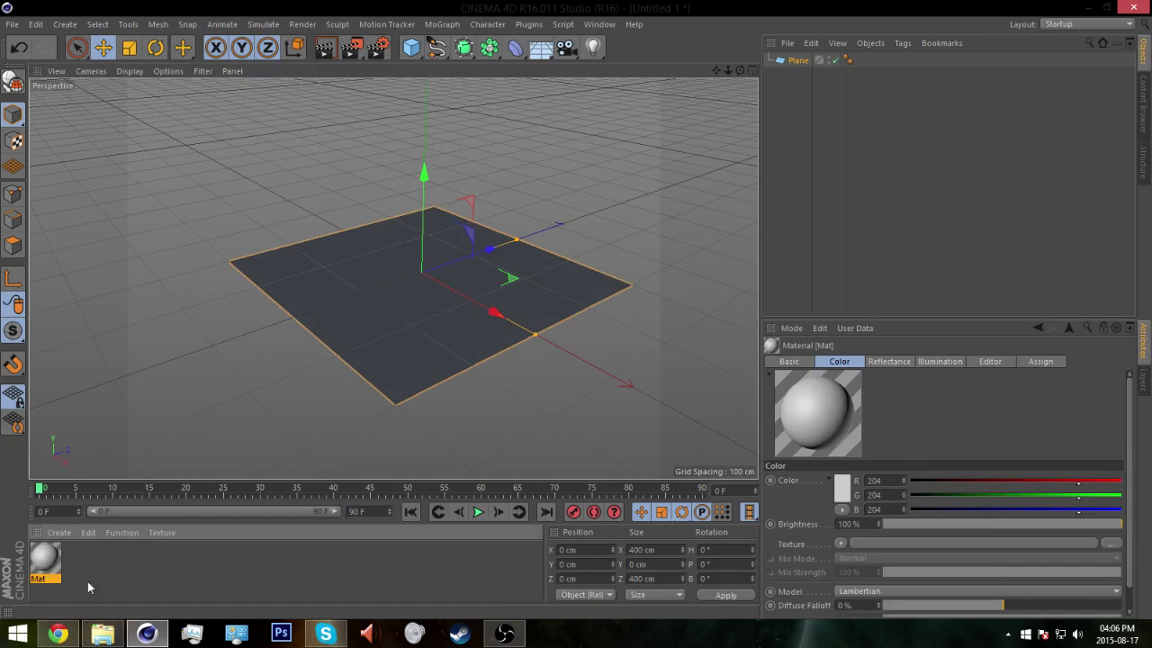
double_click(45, 559)
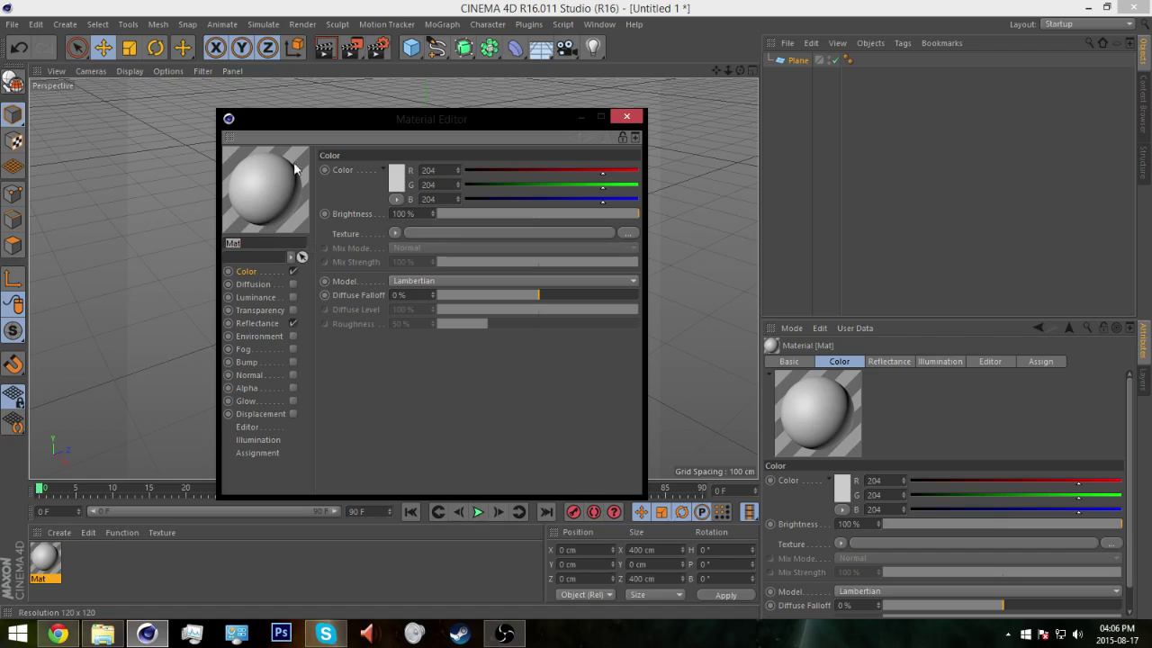
text(ERe)
key(BackSpace)
key(BackSpace)
key(BackSpace)
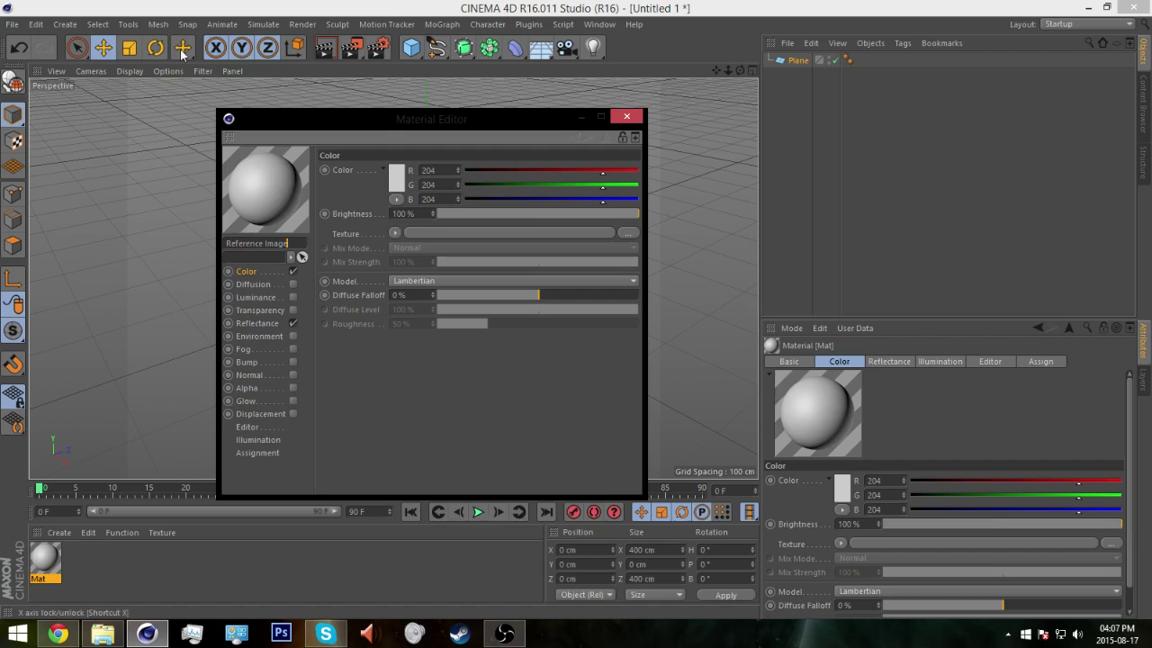
Step: Disable the Reference Image material's Color and Reflectance channels and enable only its Luminance channel
click(293, 271)
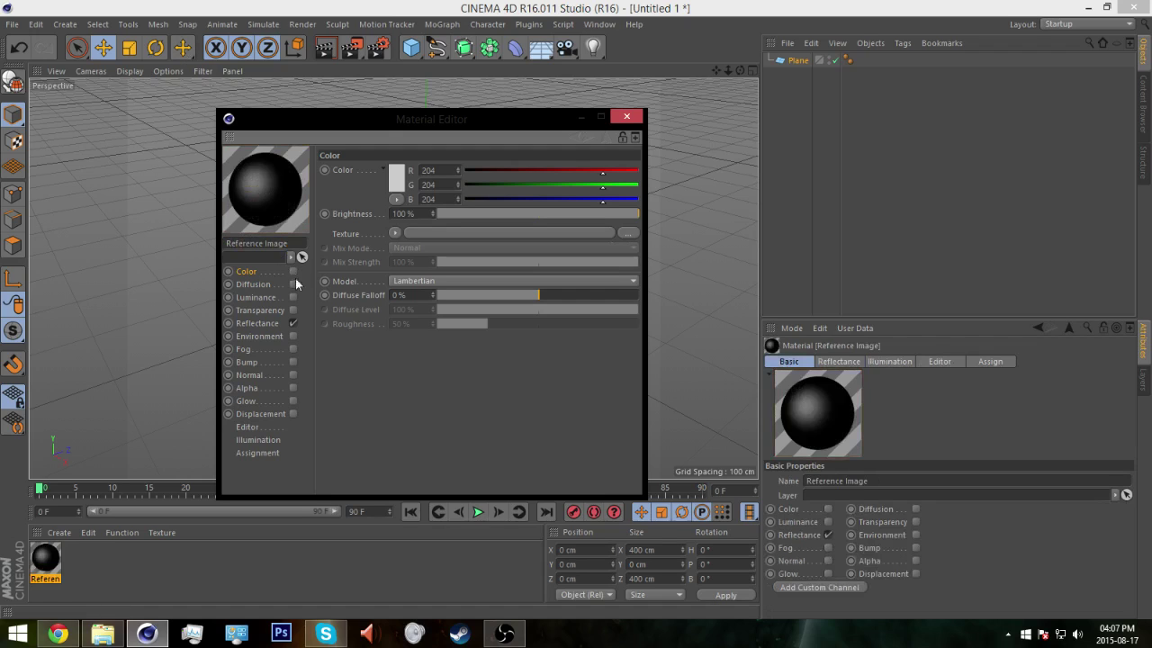
click(292, 323)
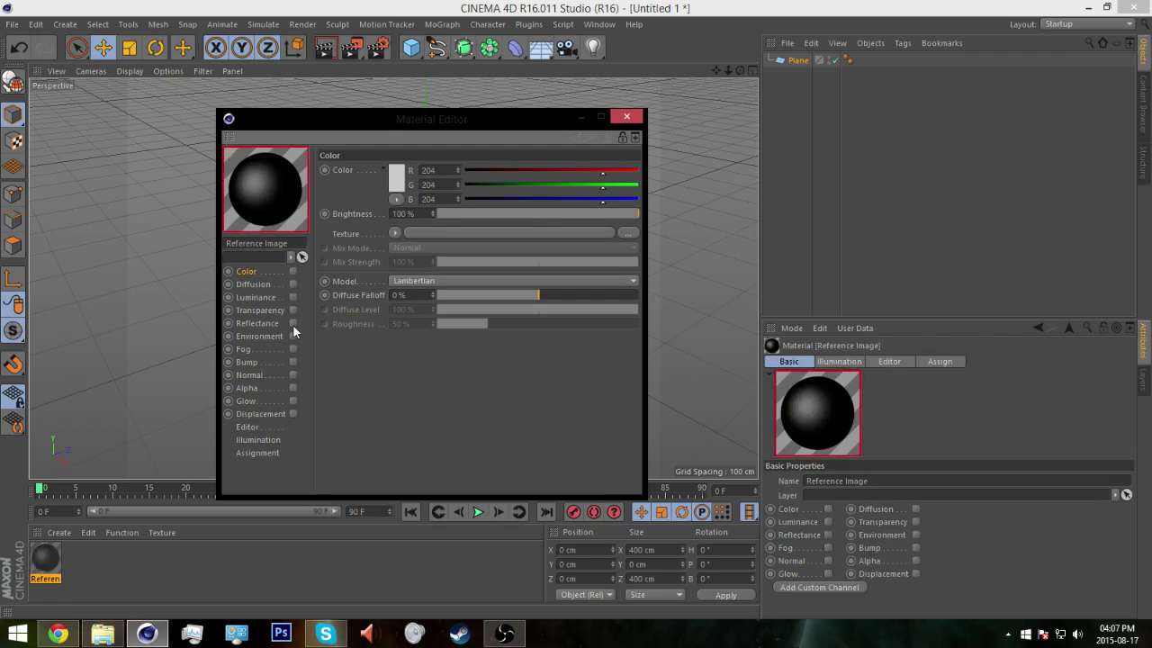
click(293, 271)
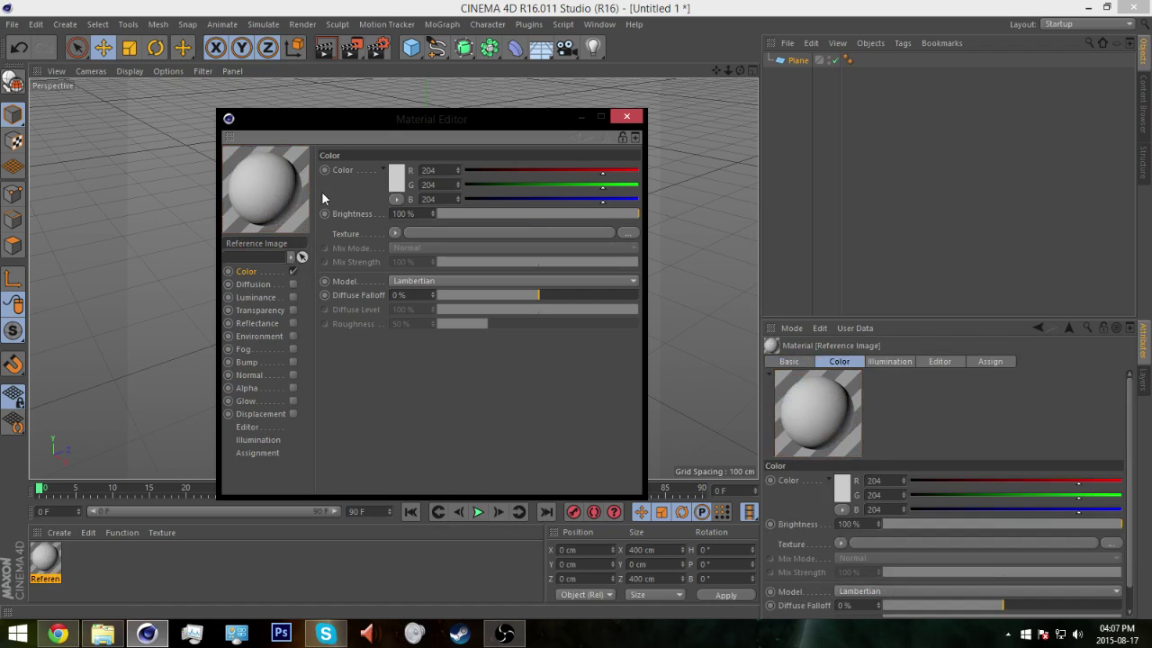
click(292, 270)
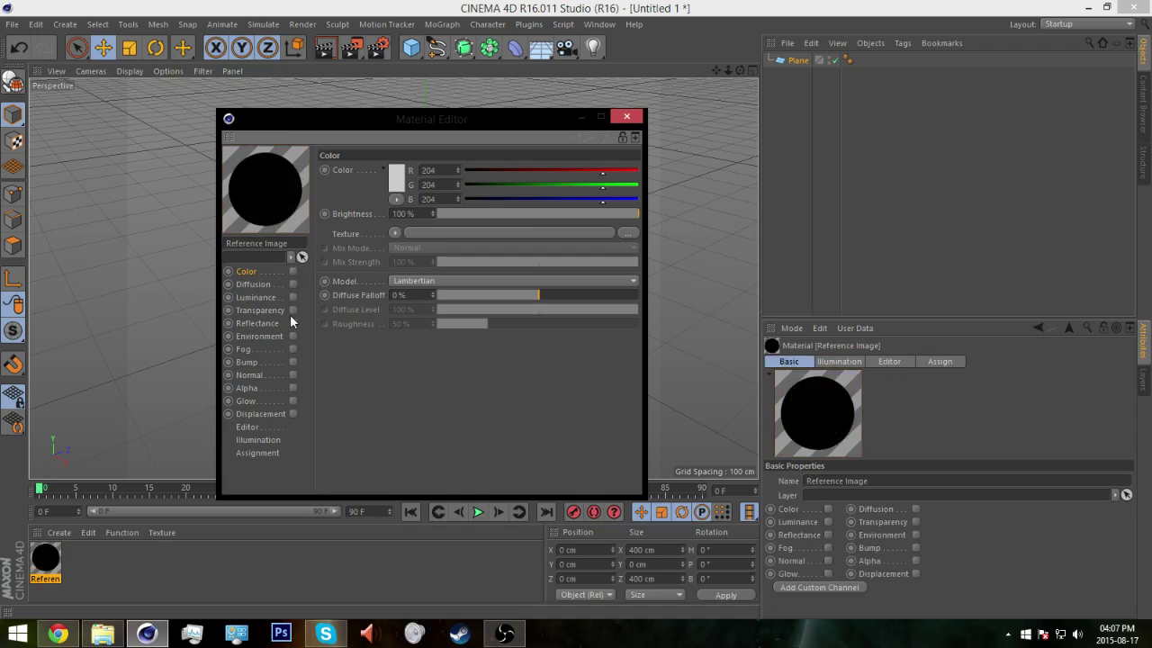
click(292, 321)
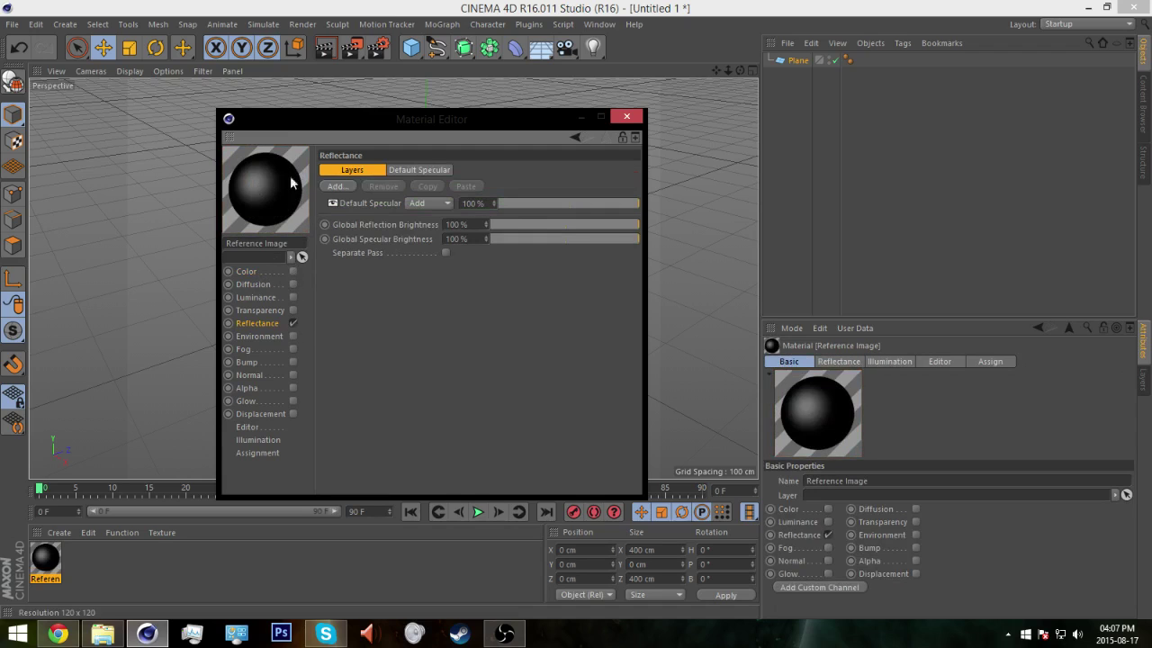
click(294, 322)
click(266, 298)
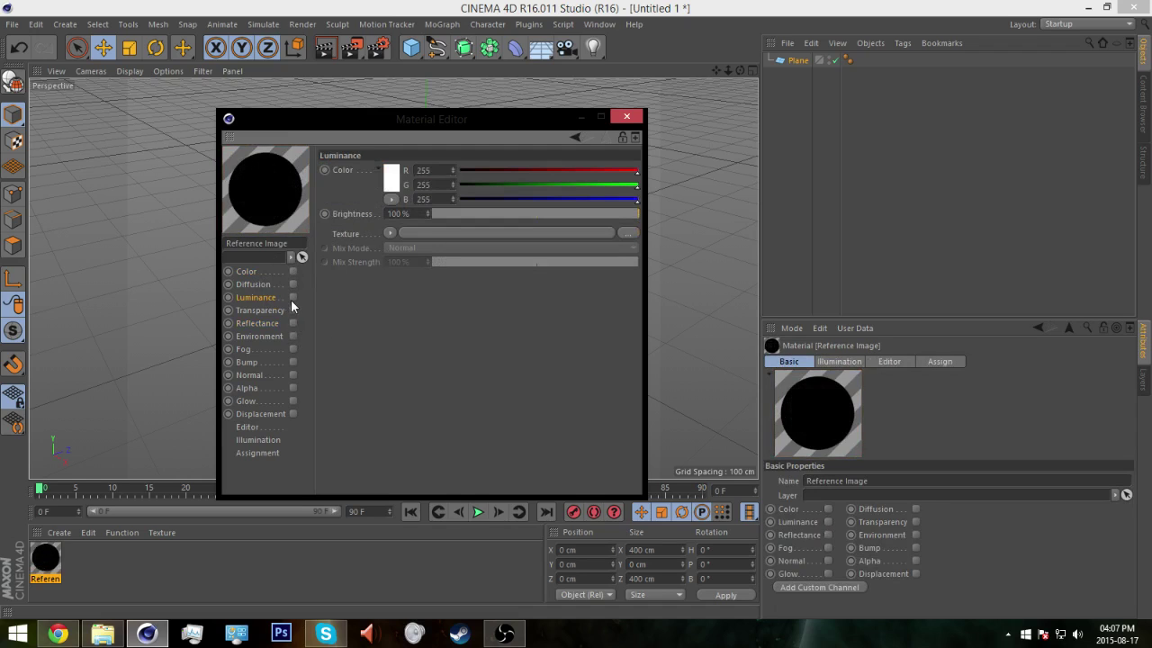
click(292, 298)
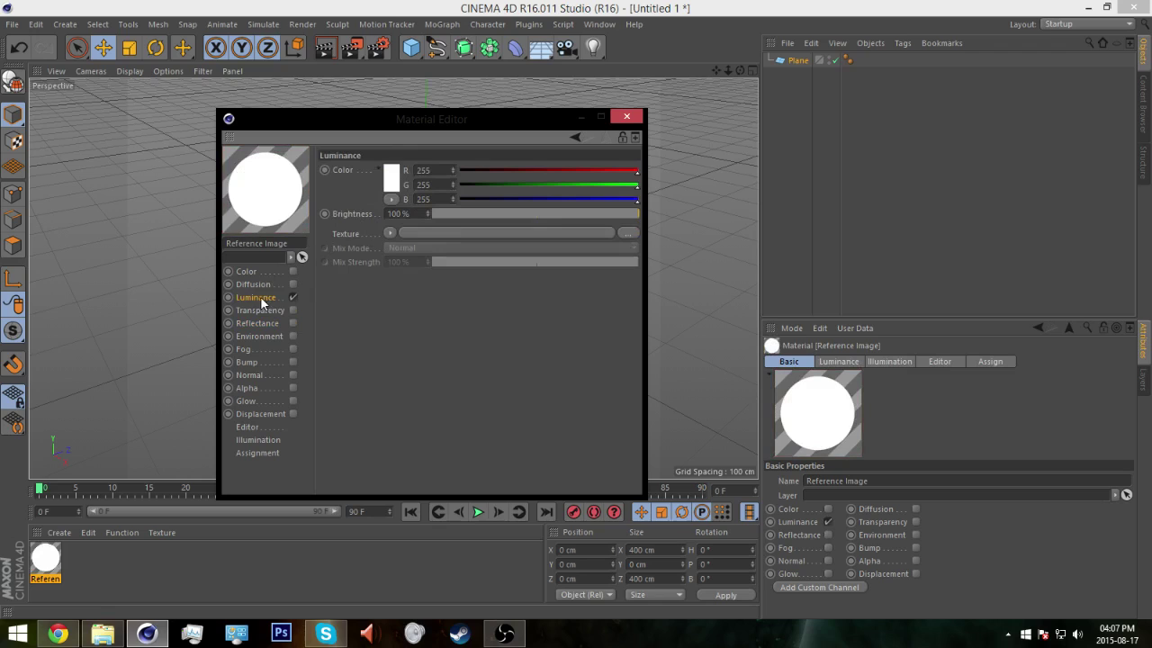
Step: Load the rifle JPEG from the desktop as the Luminance texture, creating a copy at the project location
click(390, 232)
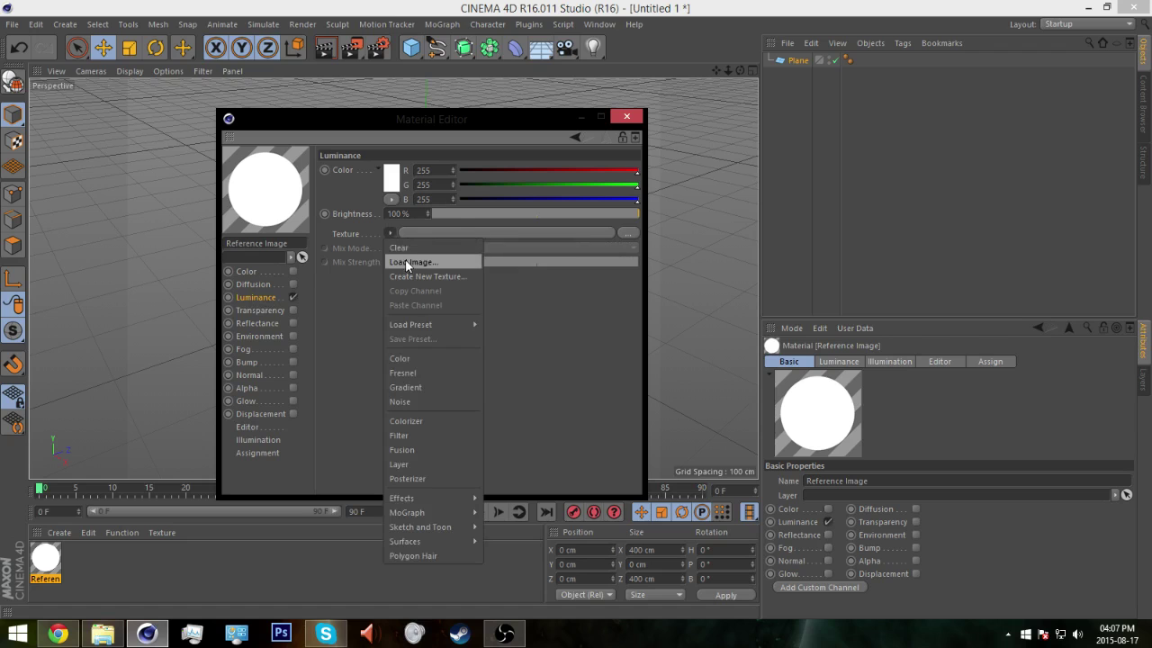
click(406, 261)
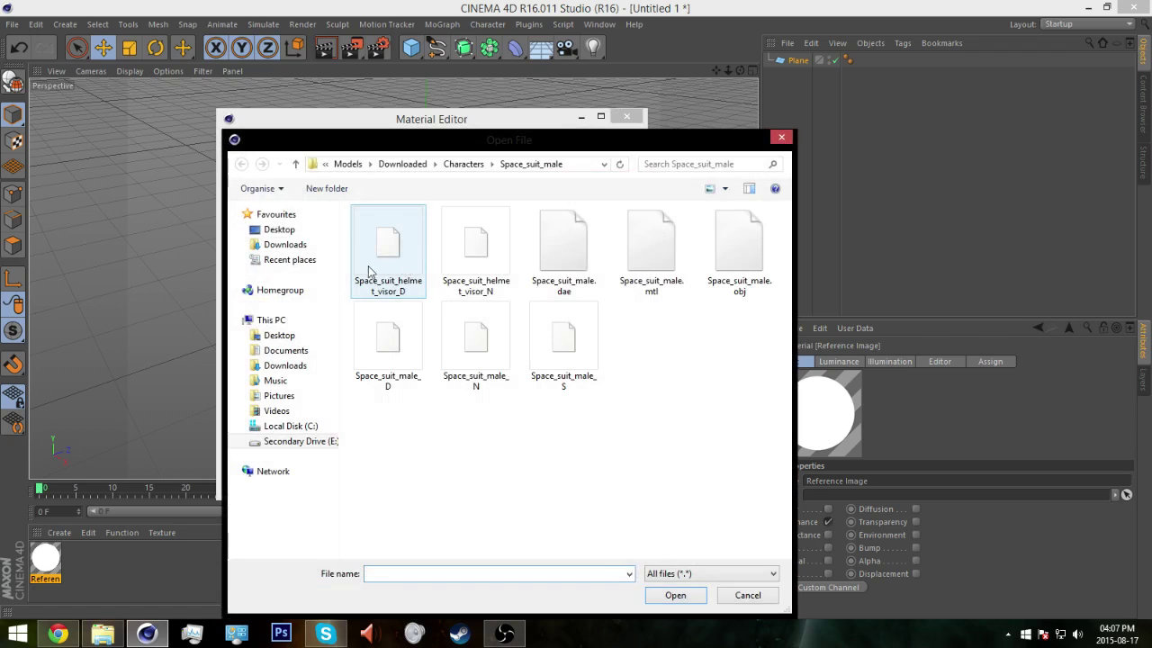
click(311, 232)
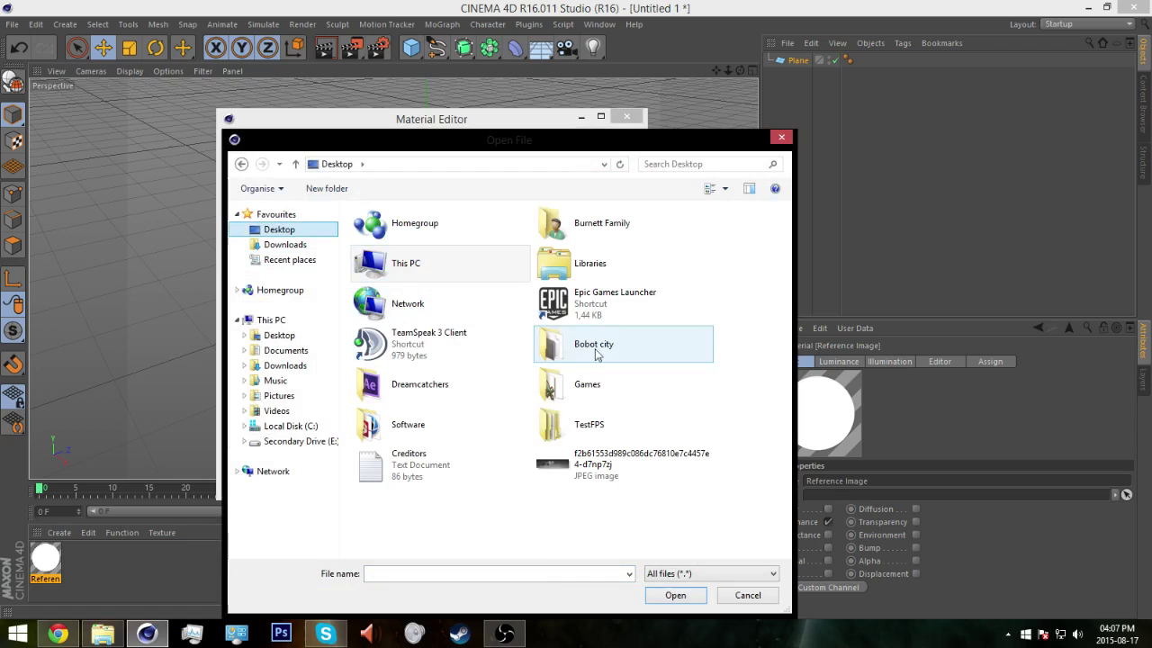
click(567, 472)
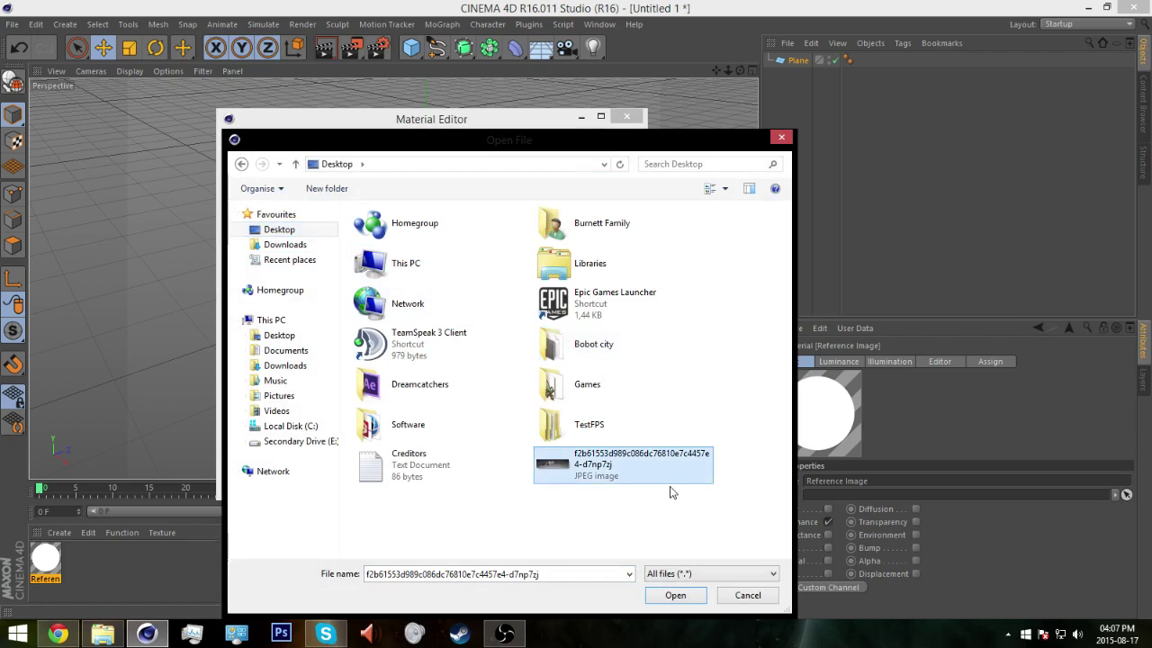
click(674, 594)
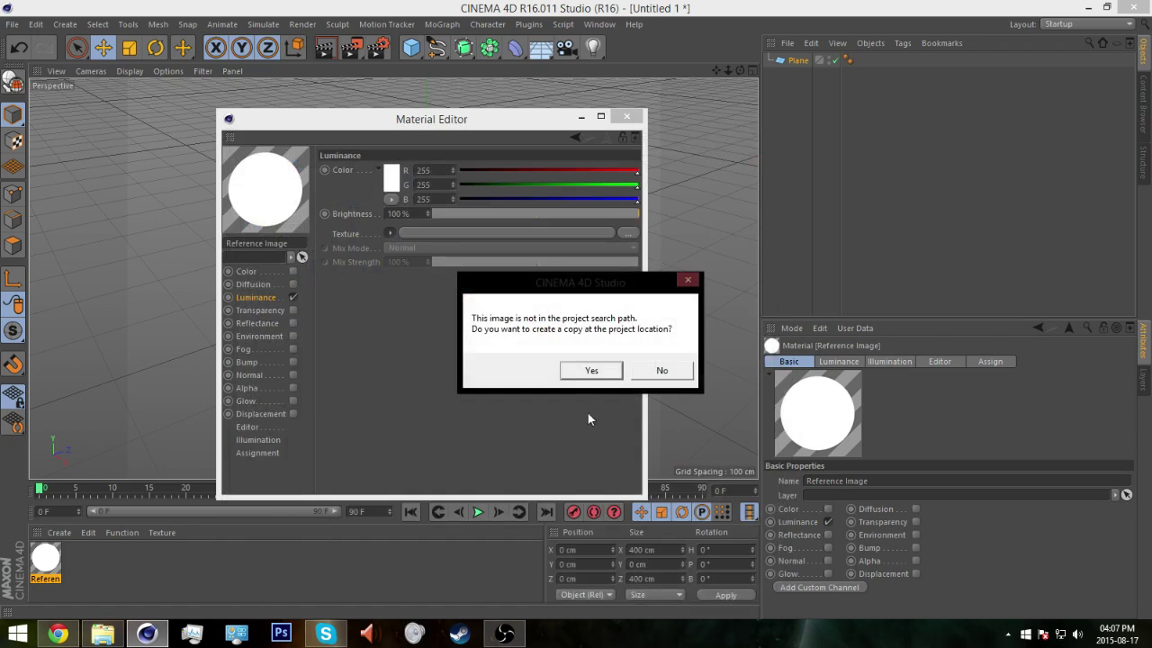
click(593, 369)
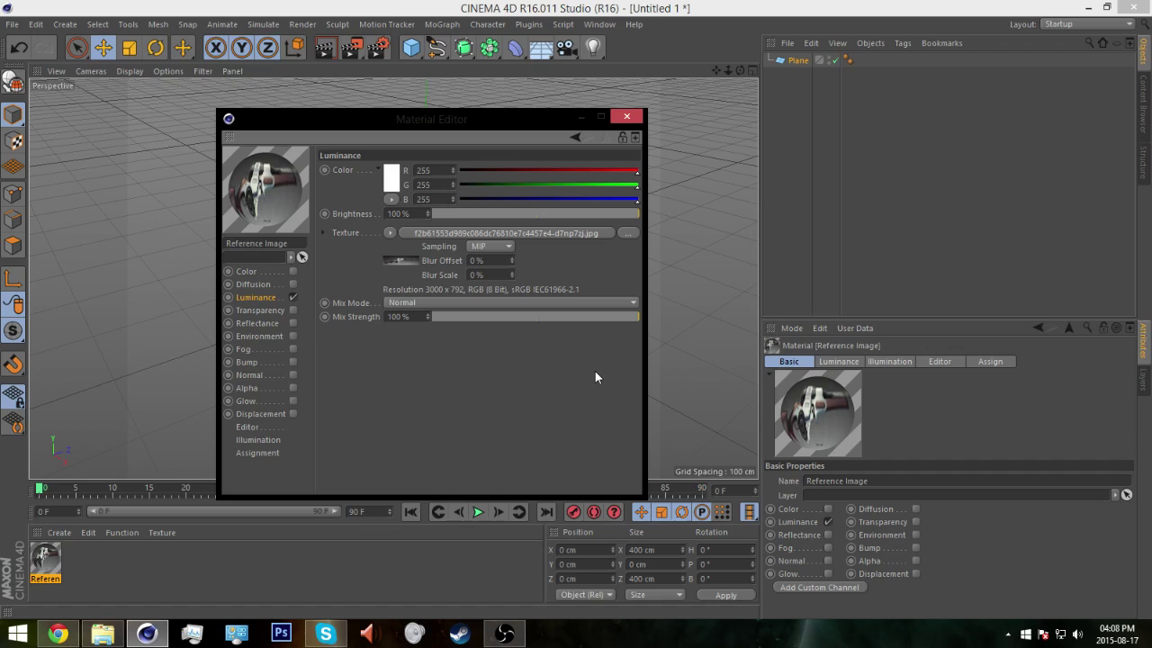
Step: Move the Material Editor off the viewport and apply the Reference Image material to the plane
mouse_move(266, 187)
middle_down()
mouse_move(292, 193)
mouse_move(269, 180)
mouse_move(292, 197)
mouse_move(274, 204)
middle_up()
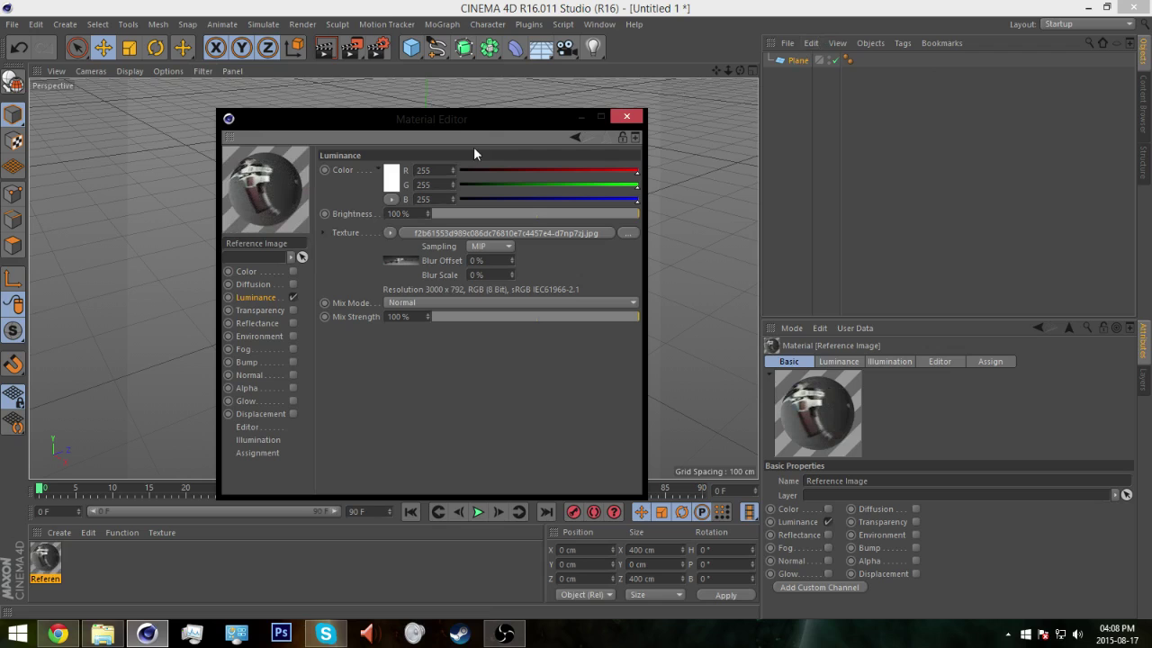
drag(453, 135, 843, 278)
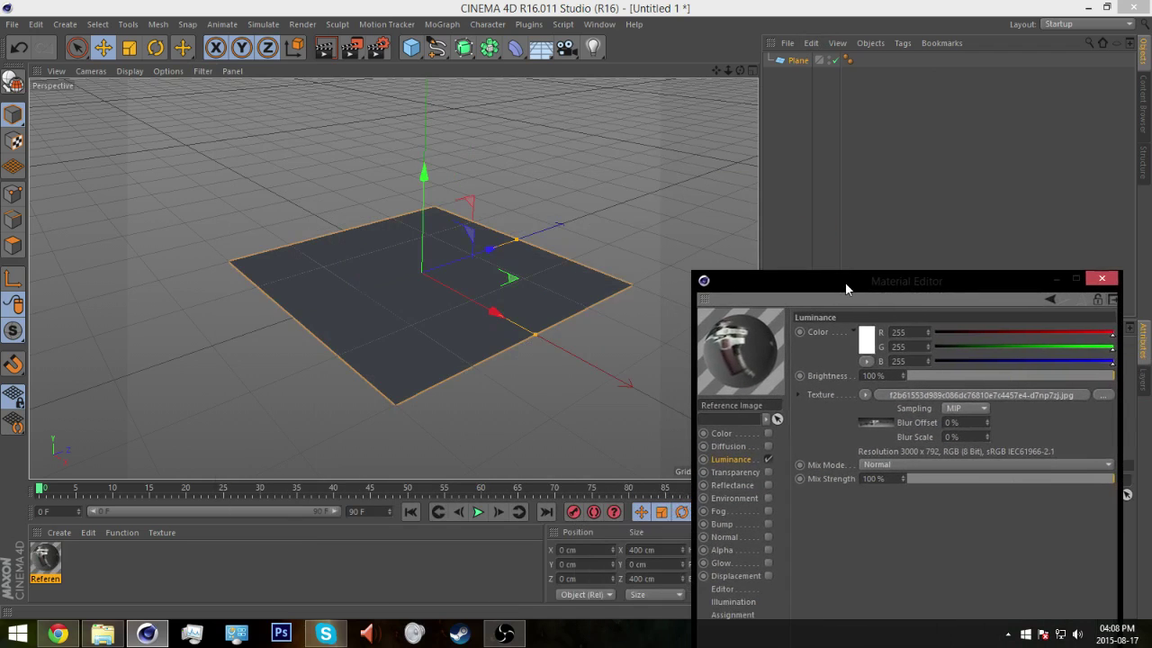
drag(43, 562, 344, 272)
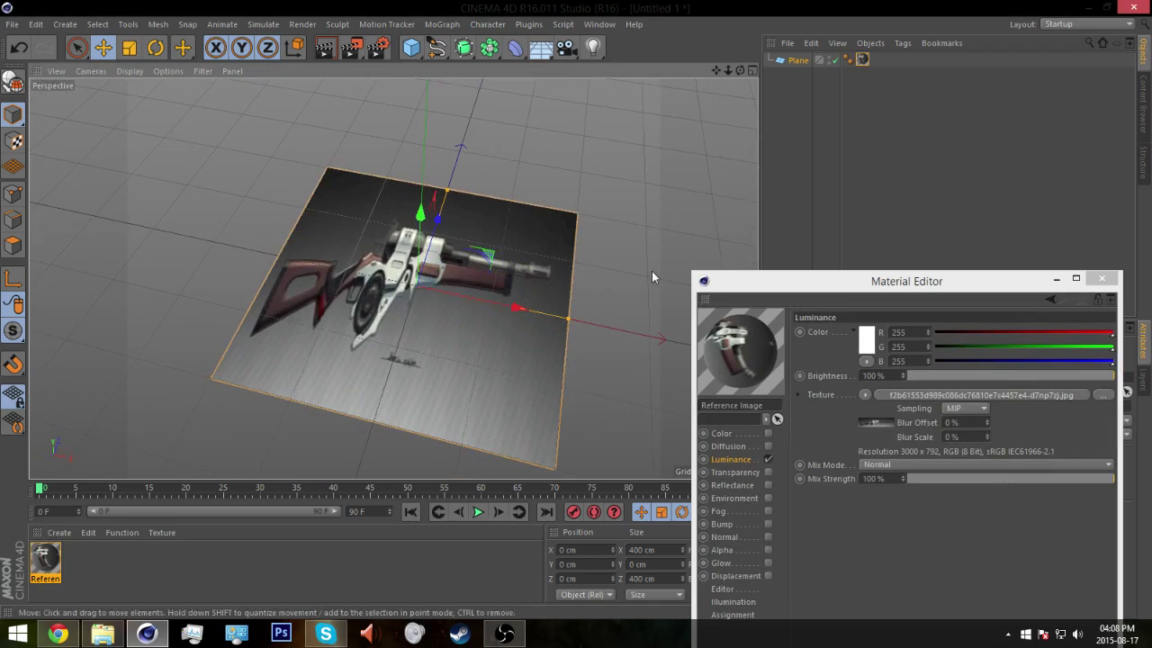
Step: Set the plane's width to 3000 cm and its height to 792 cm, matching the reference image's pixel resolution
click(740, 287)
drag(740, 290, 297, 487)
click(792, 63)
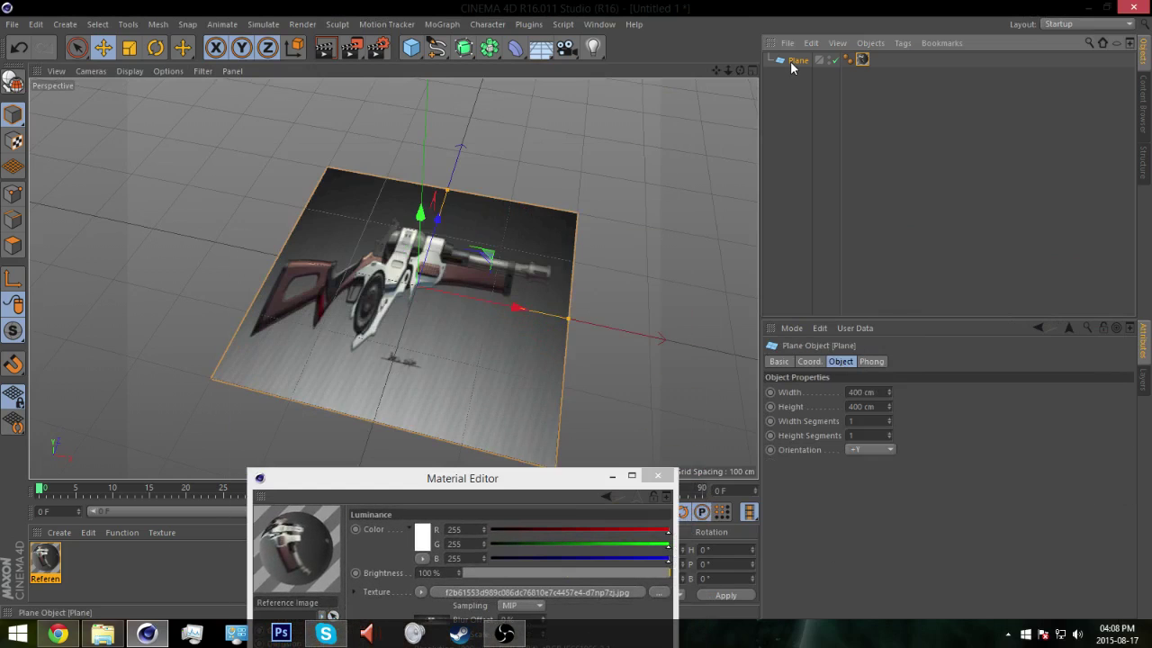
drag(383, 486, 302, 364)
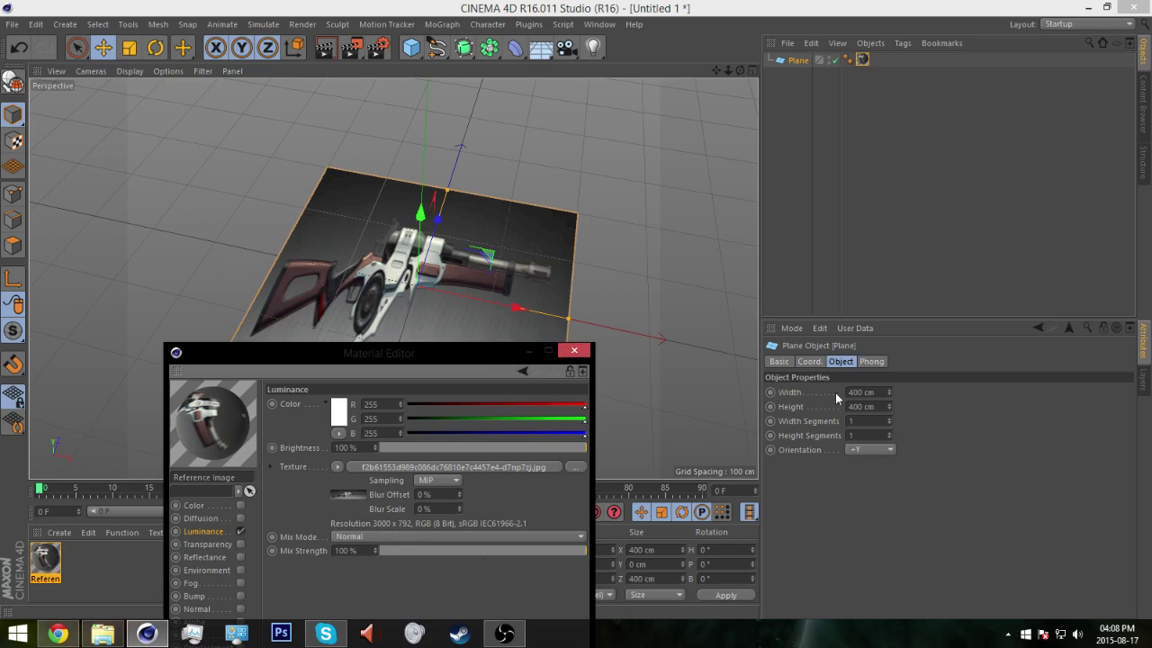
click(883, 393)
text(3000)
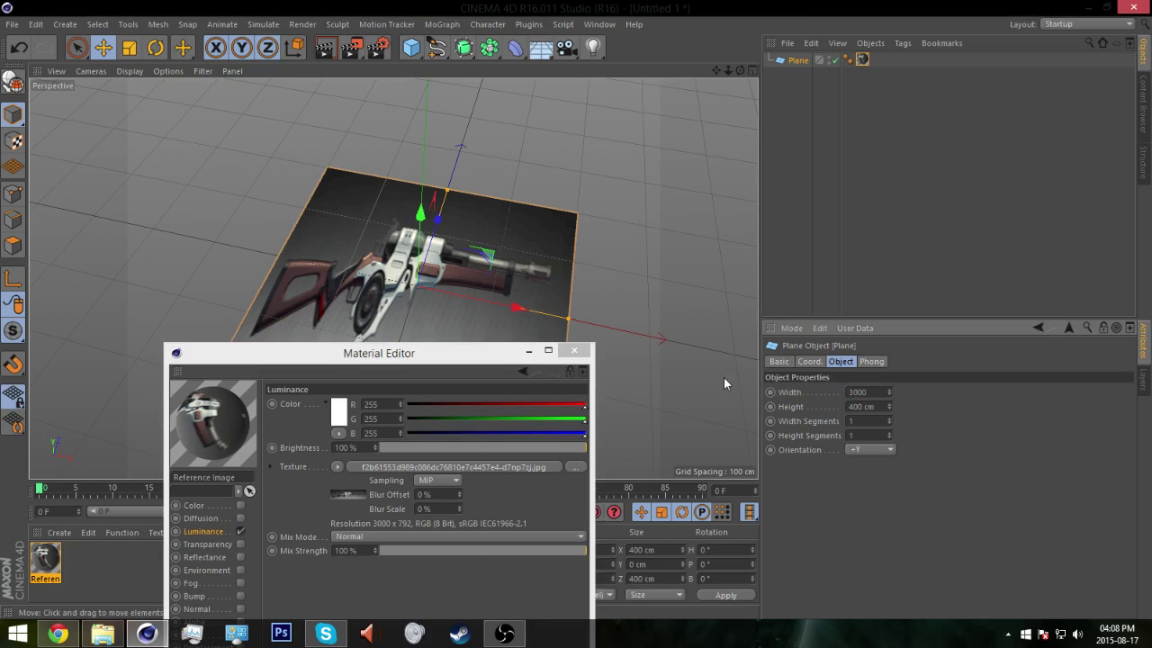
key(Tab)
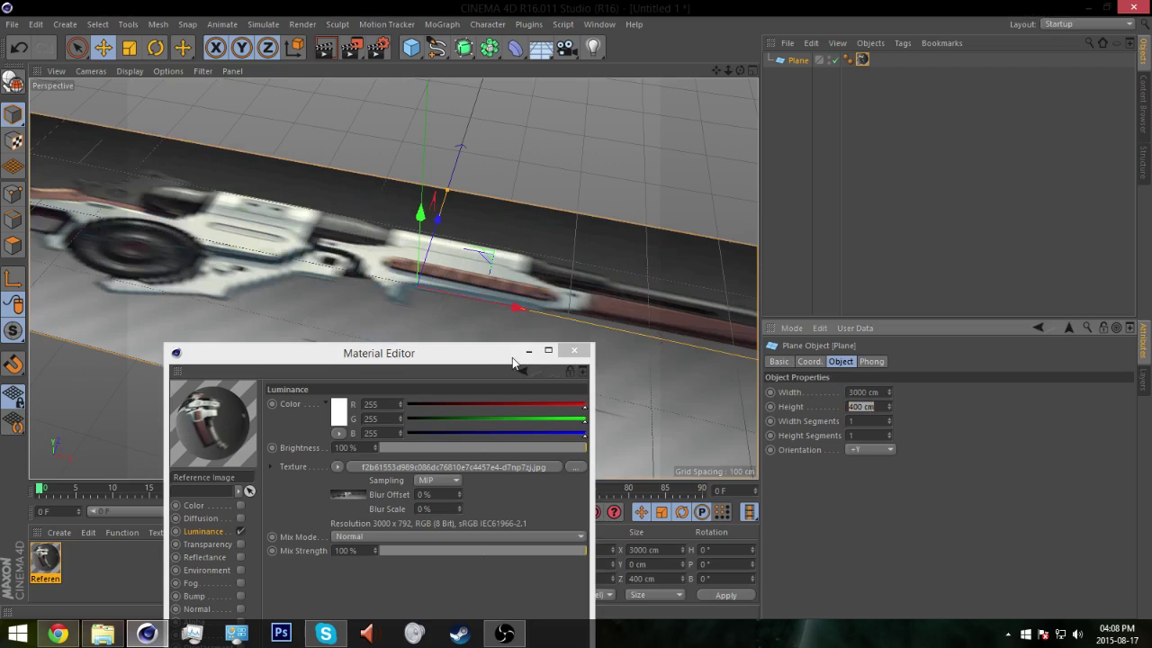
text(792)
key(Return)
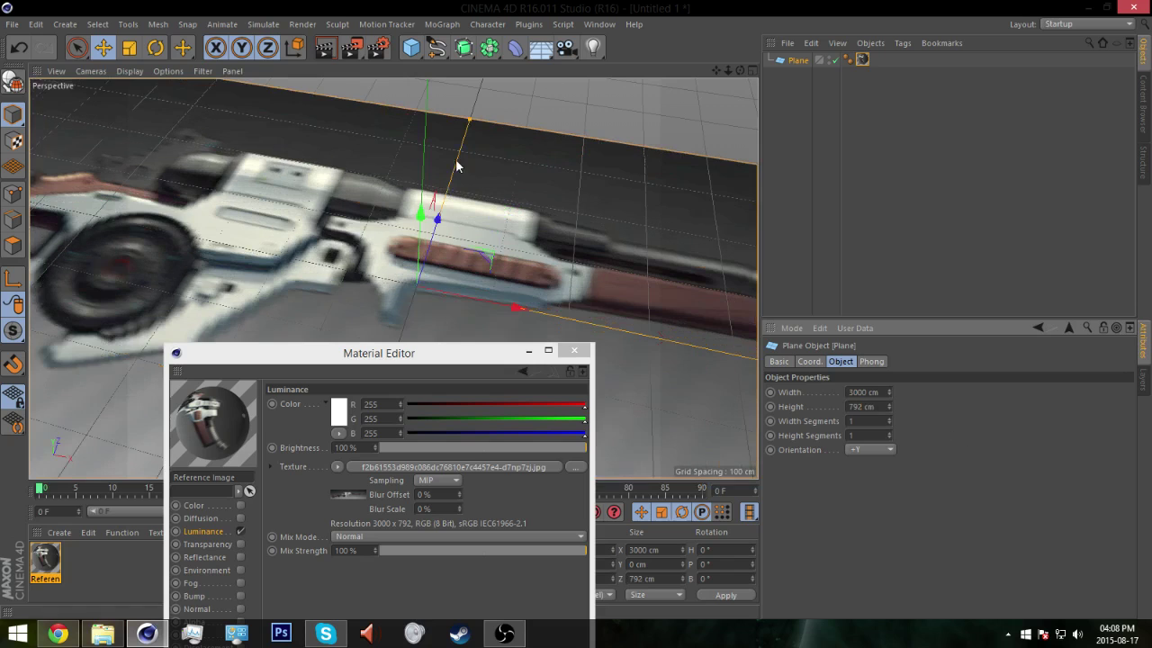
Step: Close the Material Editor and examine the resized reference plane from a lower angle
alt+drag(442, 236, 495, 252)
alt+right_drag(494, 253, 451, 267)
alt+drag(450, 264, 385, 151)
alt+right_drag(385, 151, 425, 270)
alt+drag(425, 270, 437, 297)
click(574, 351)
alt+drag(491, 322, 505, 297)
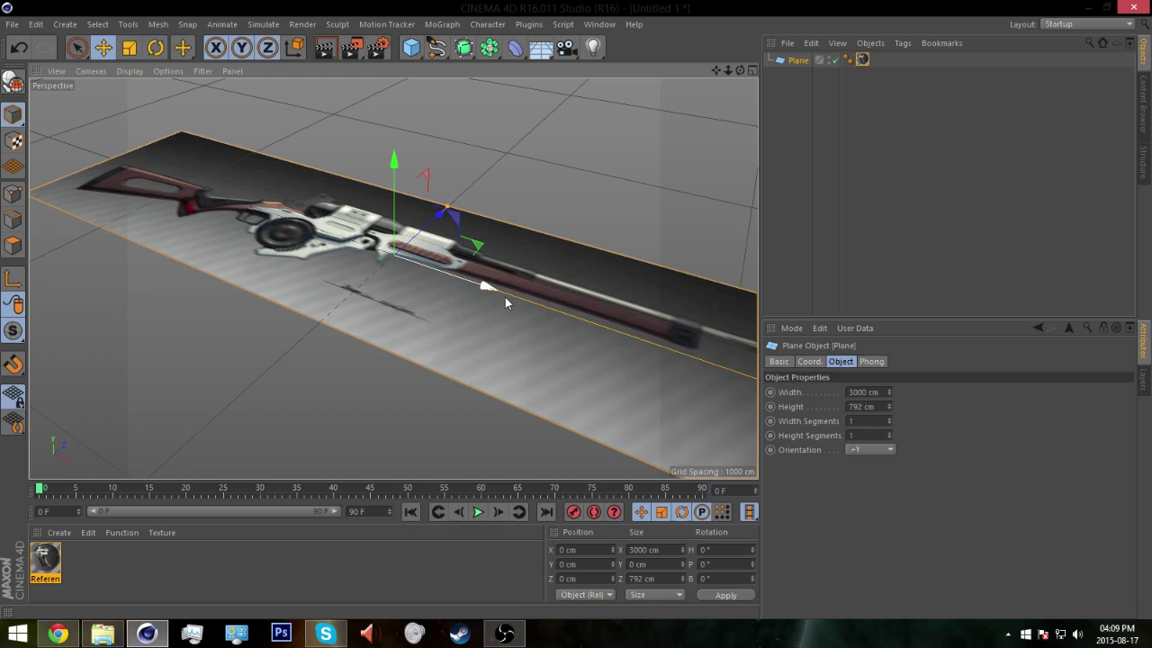
alt+drag(557, 142, 297, 387)
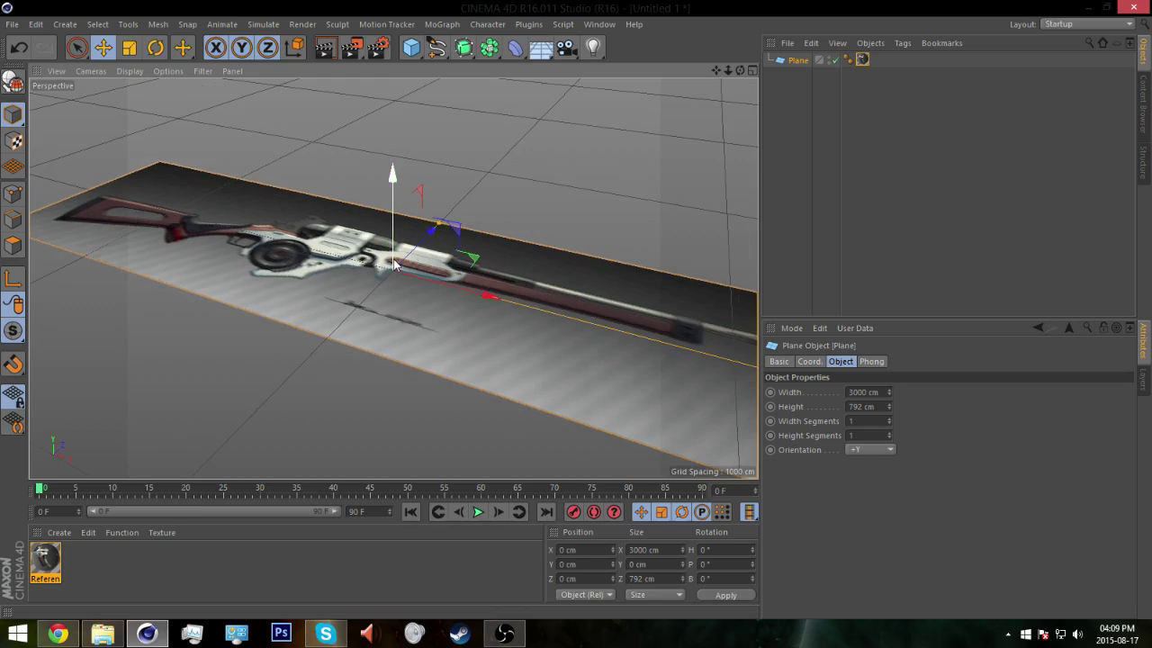
alt+drag(415, 279, 269, 230)
alt+drag(509, 270, 690, 373)
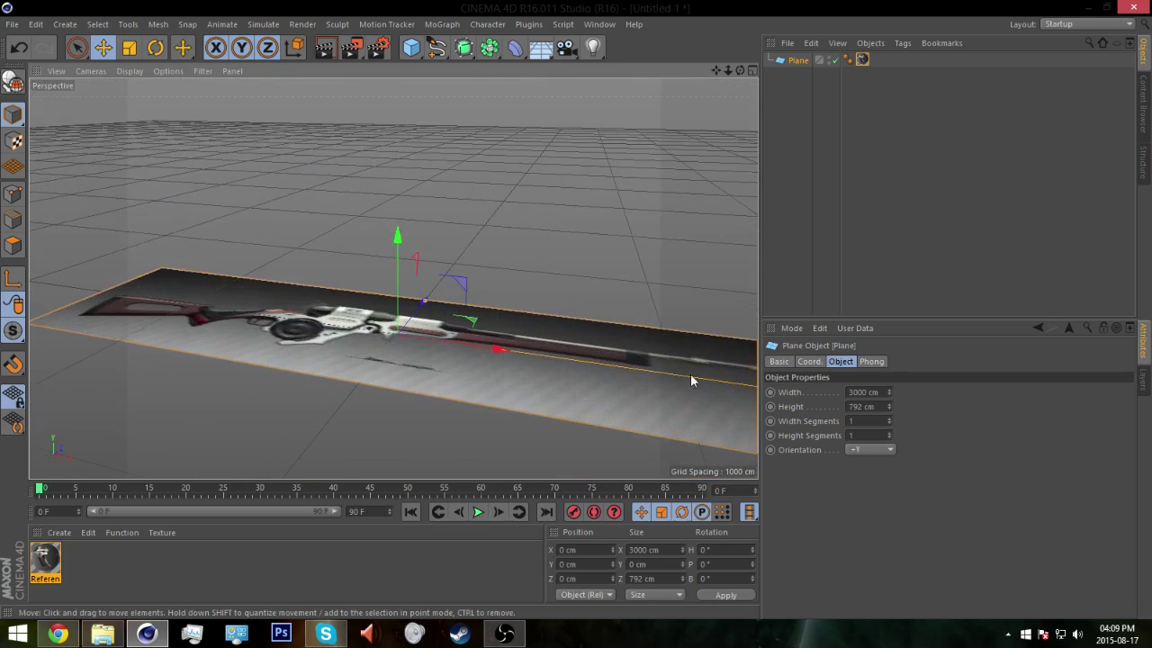
Step: Set the plane's orientation to -Z so the rifle image stands upright
click(859, 449)
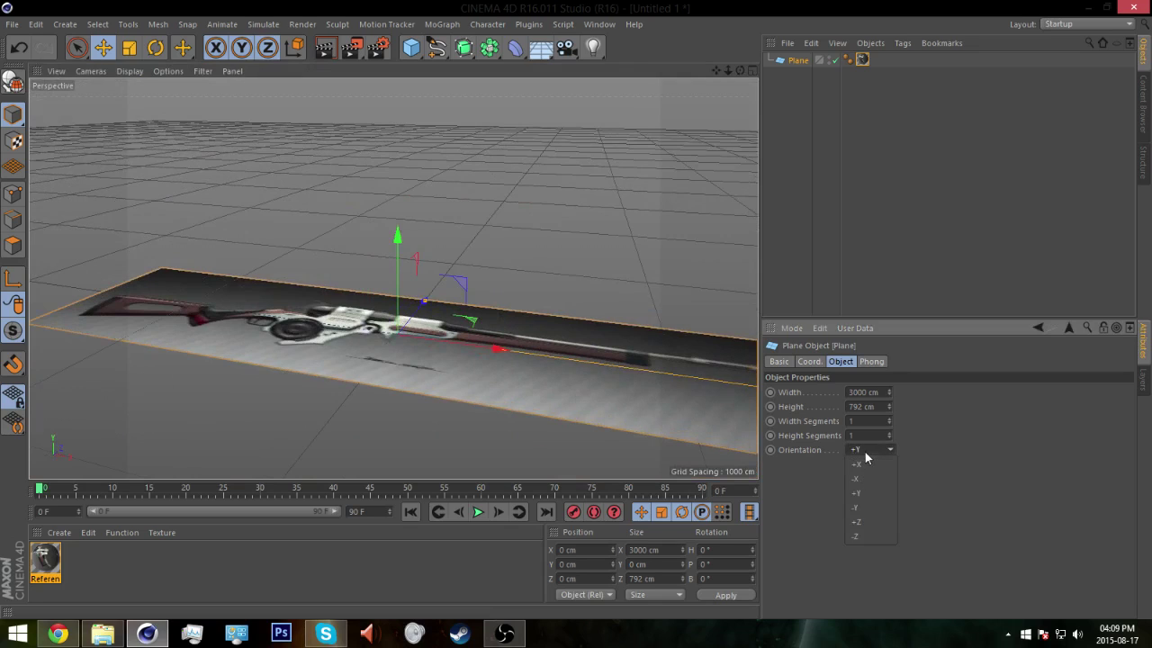
click(858, 479)
click(859, 449)
click(857, 521)
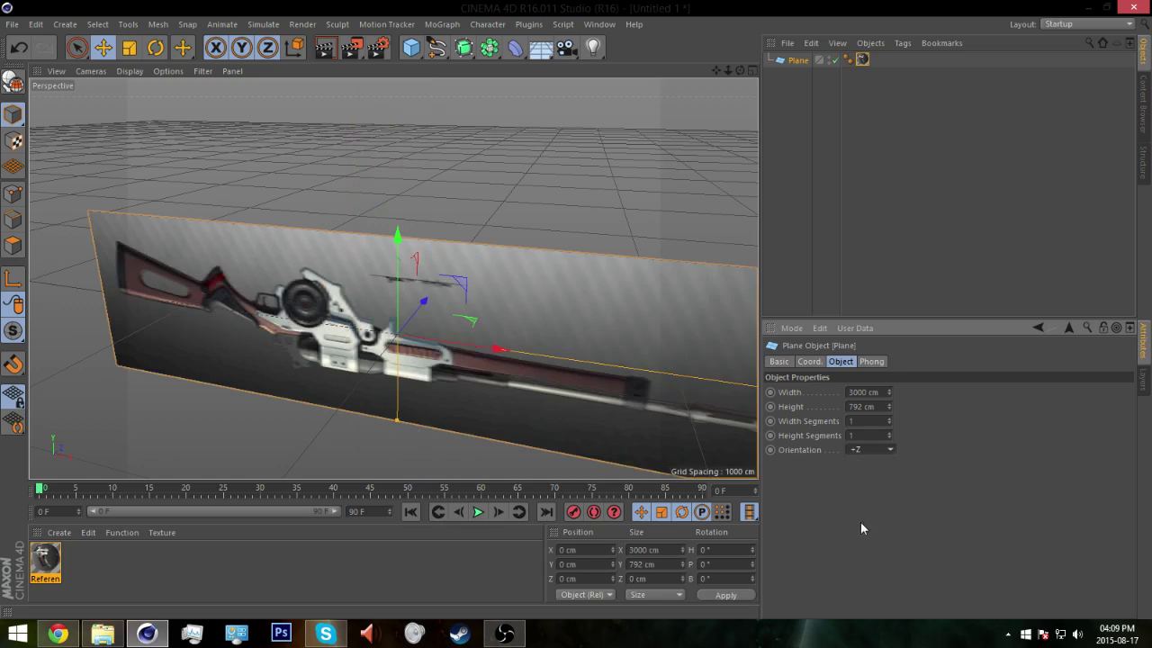
click(866, 449)
click(861, 537)
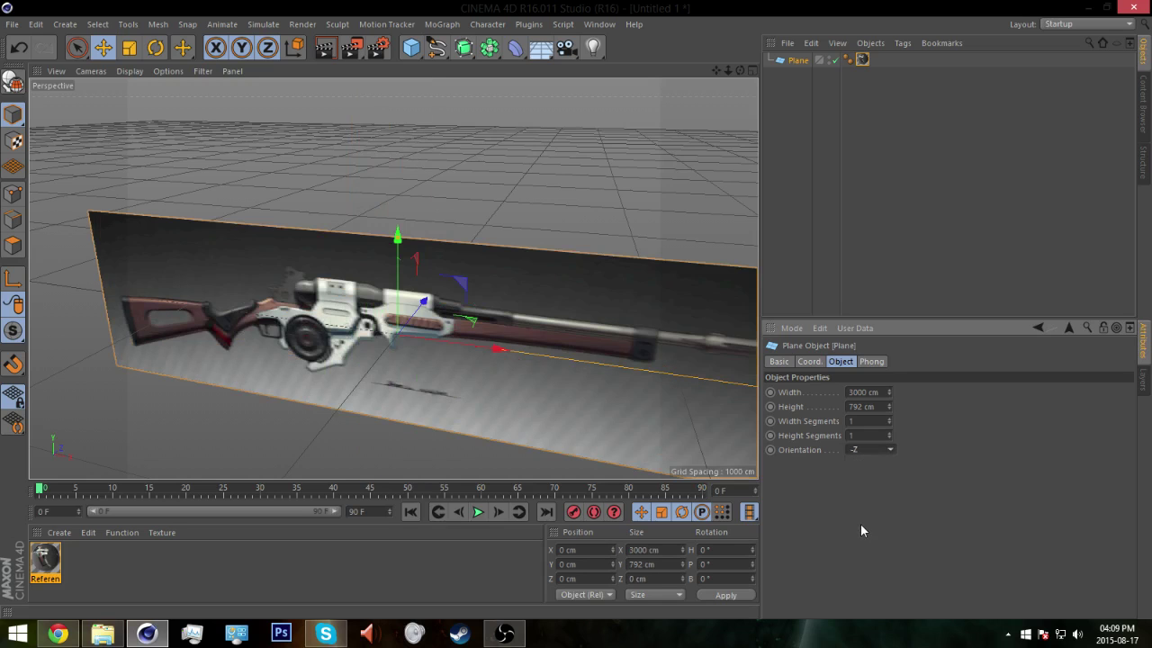
Step: Move the reference plane back along the Z axis to a position of 1000 cm
alt+drag(387, 261, 502, 310)
alt+drag(403, 347, 509, 341)
scroll(486, 347, up, 5)
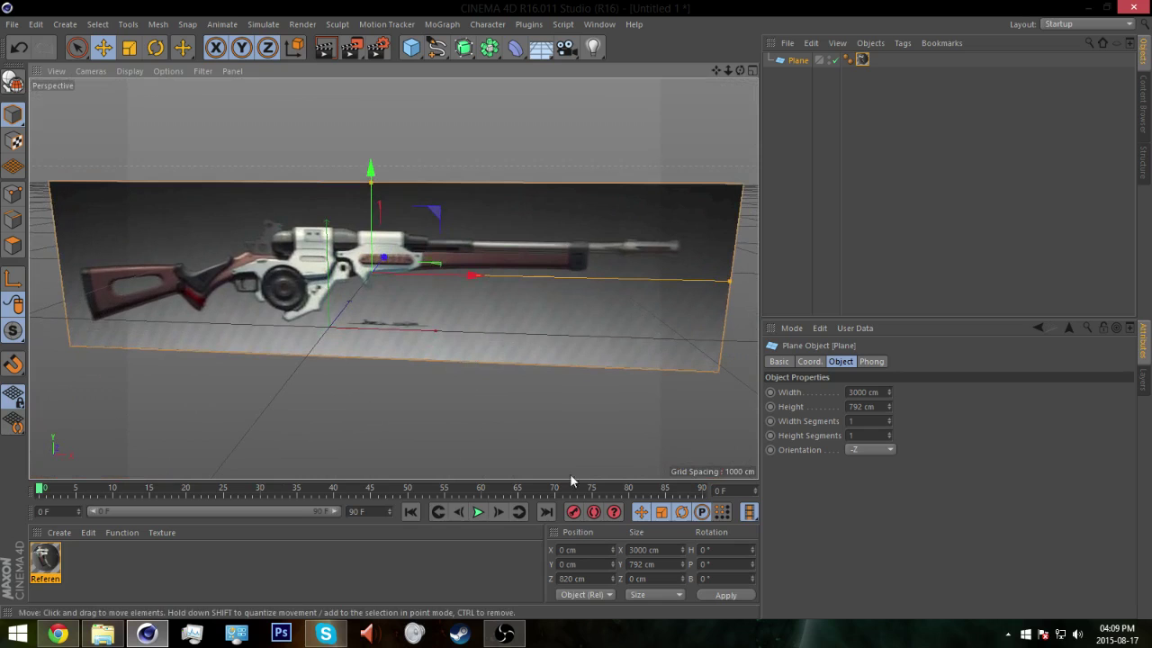
text(1000)
key(Return)
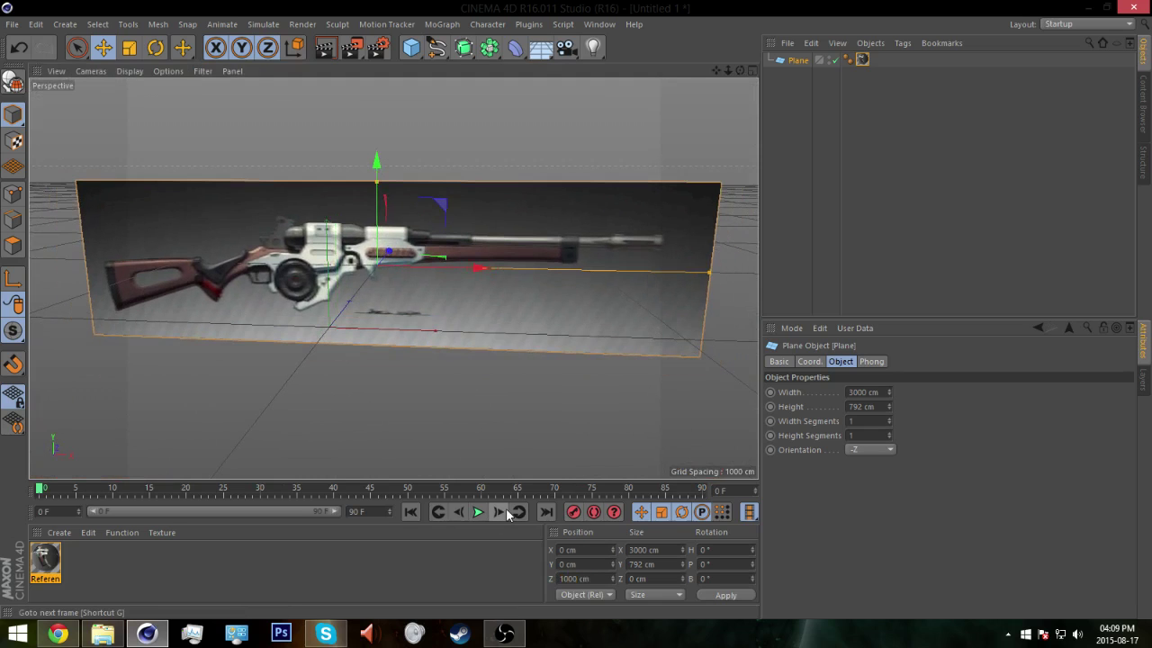
alt+drag(275, 199, 543, 303)
alt+drag(702, 270, 434, 330)
click(411, 48)
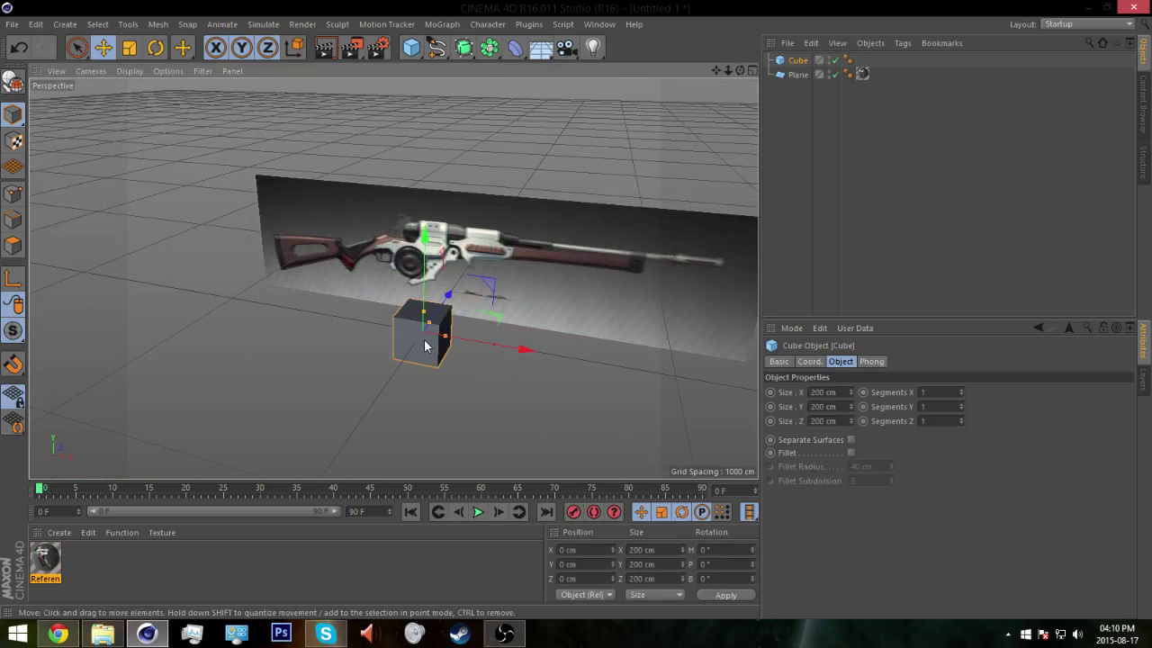
key(Delete)
alt+drag(359, 316, 443, 329)
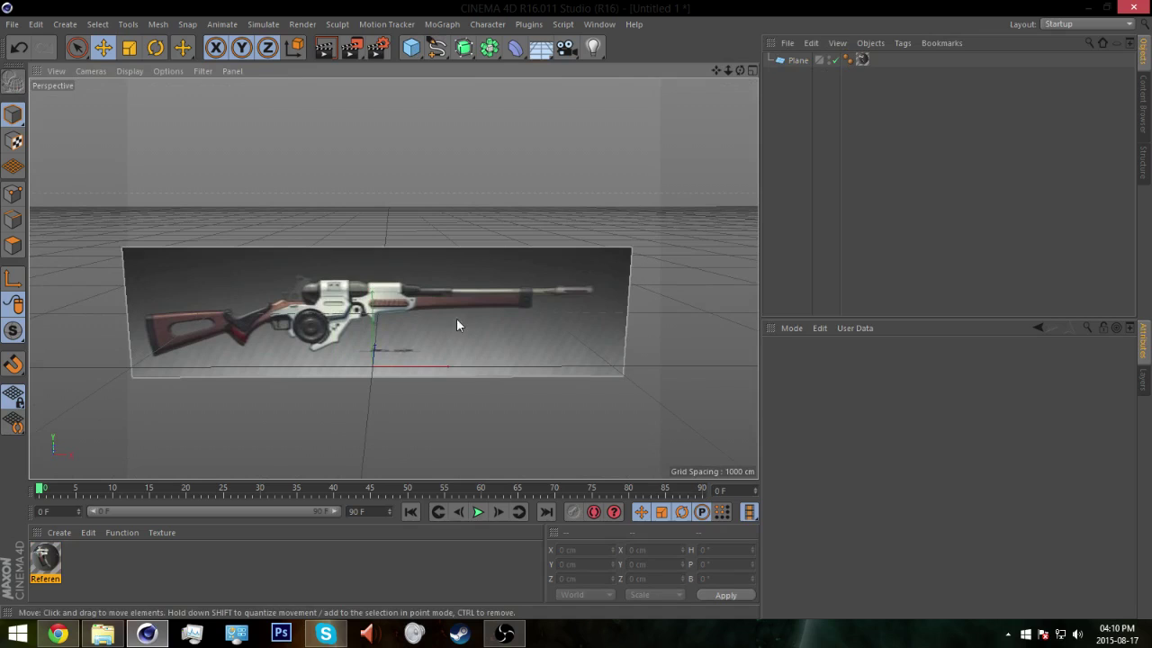
Step: Add a CINEMA 4D Protection tag to the reference plane
click(784, 101)
click(798, 60)
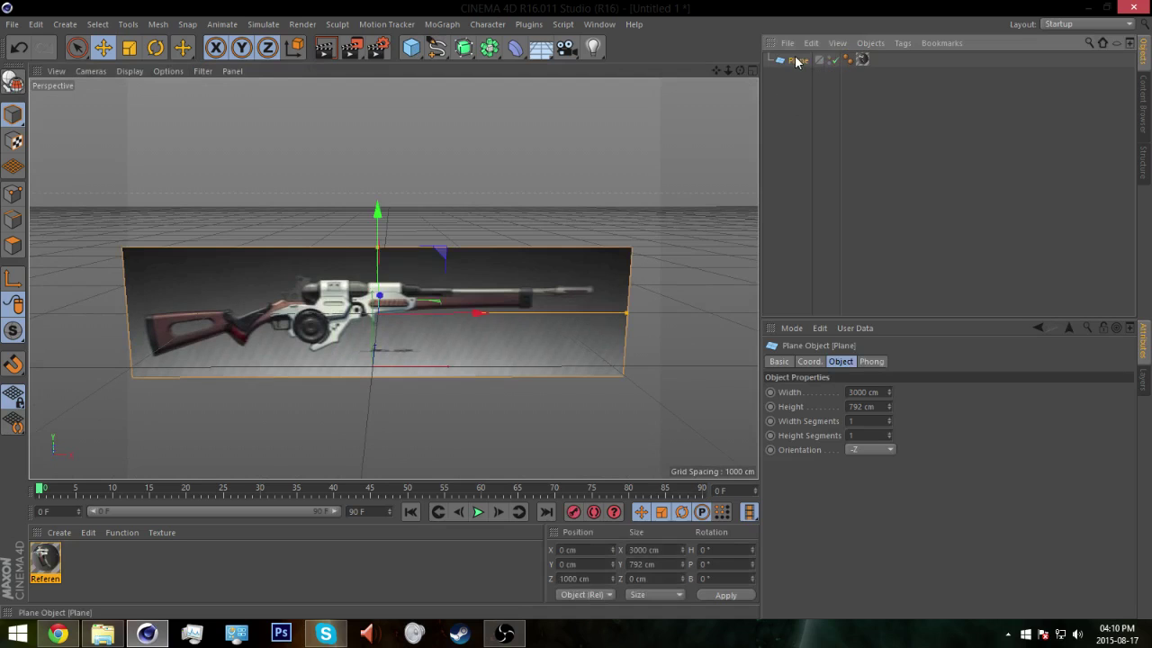
click(905, 43)
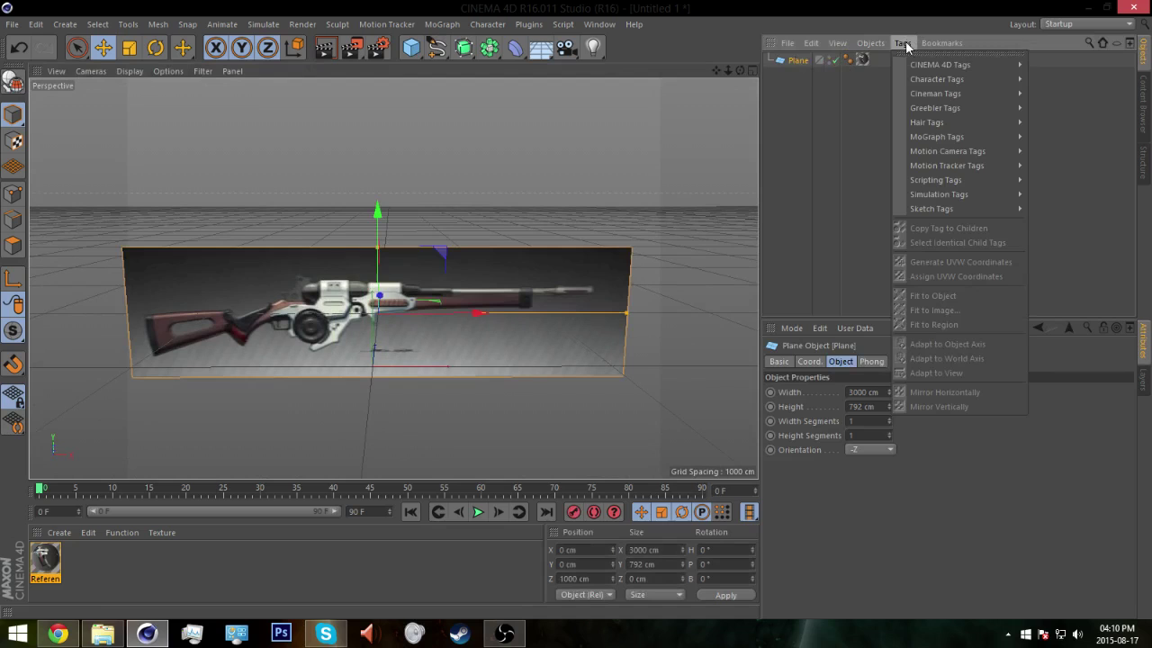
mouse_move(940, 65)
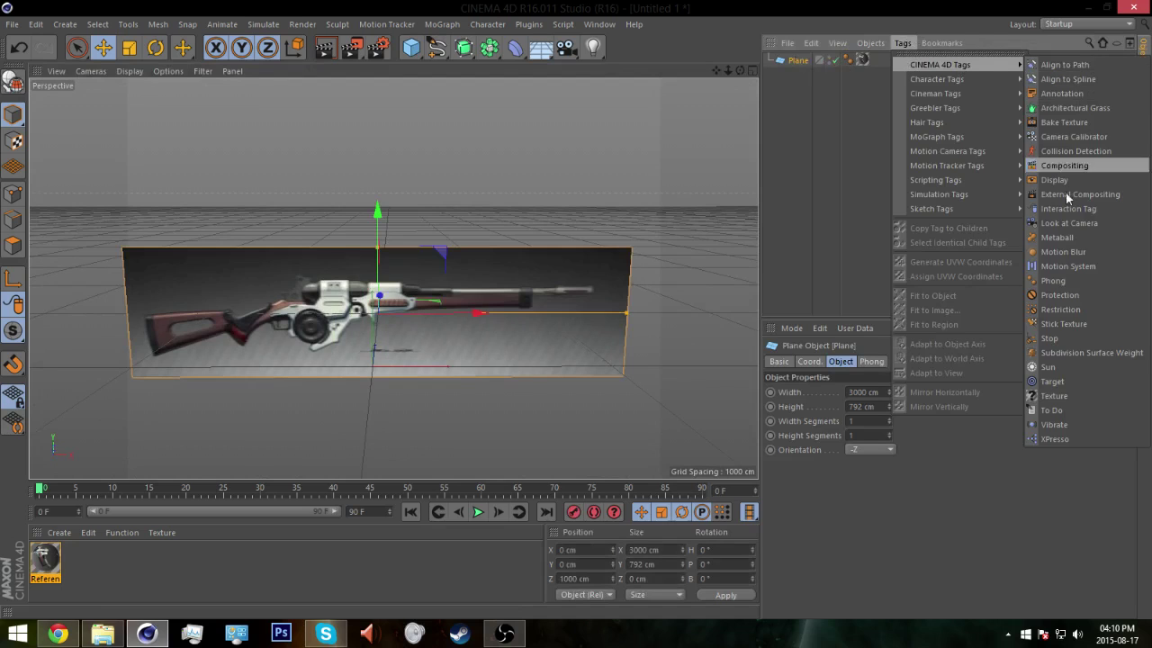
click(1053, 295)
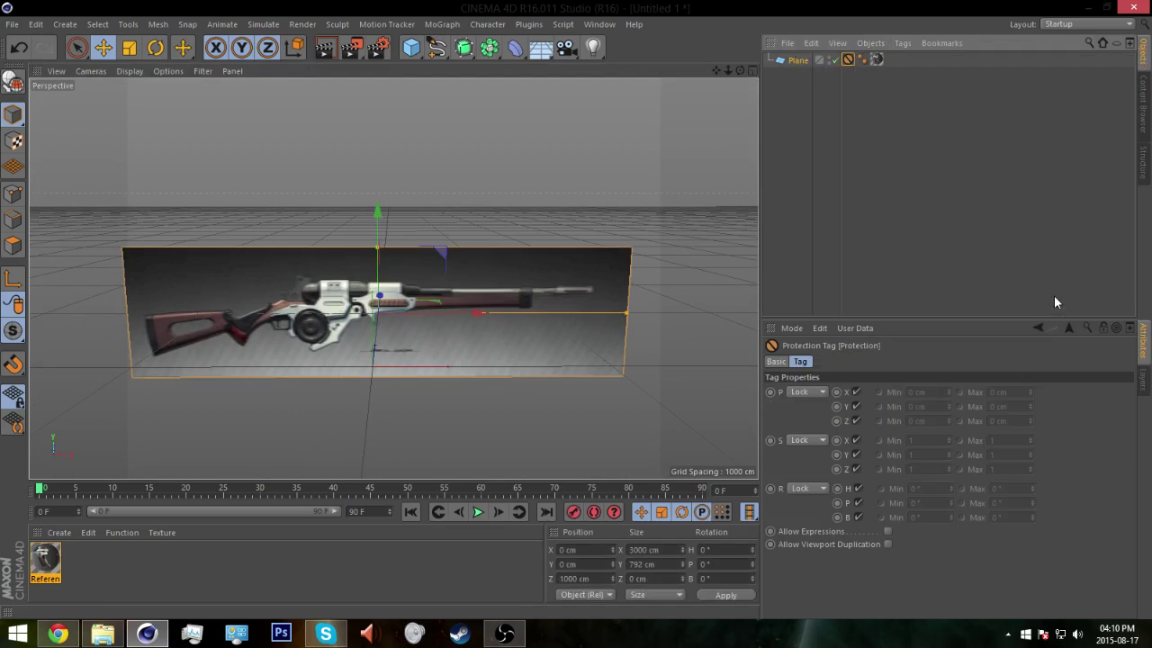
Step: Try to move the protected plane in the viewport, undo, and deselect it
click(476, 325)
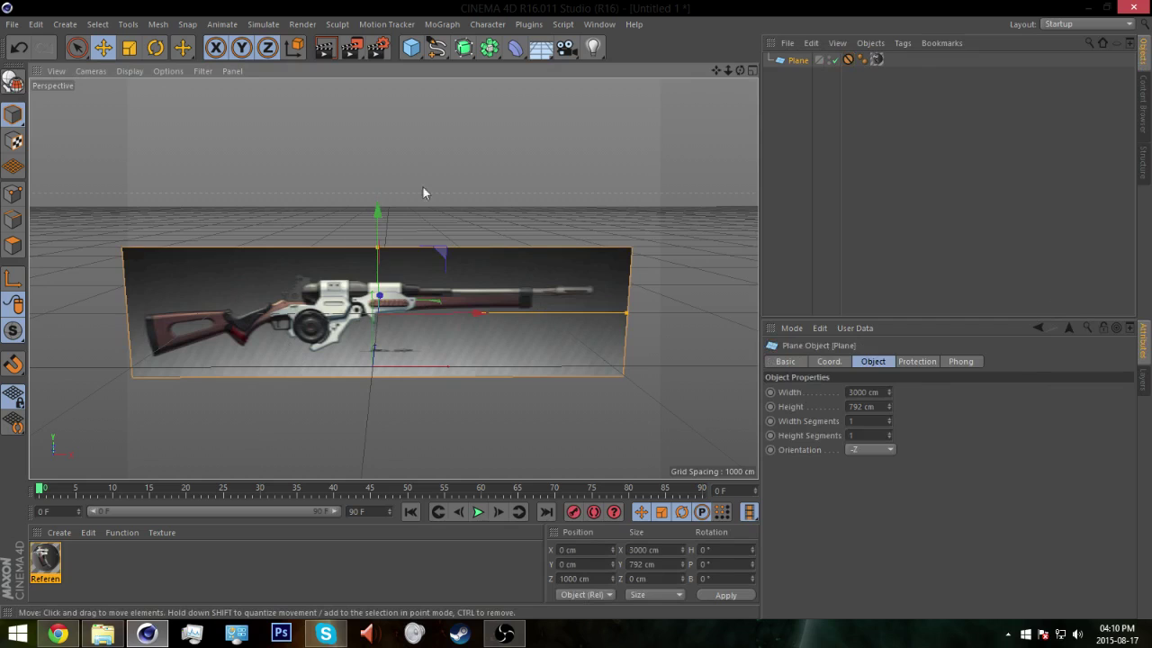
mouse_move(376, 249)
mouse_down()
mouse_move(378, 219)
mouse_move(394, 254)
mouse_up()
key(ctrl+z)
click(789, 88)
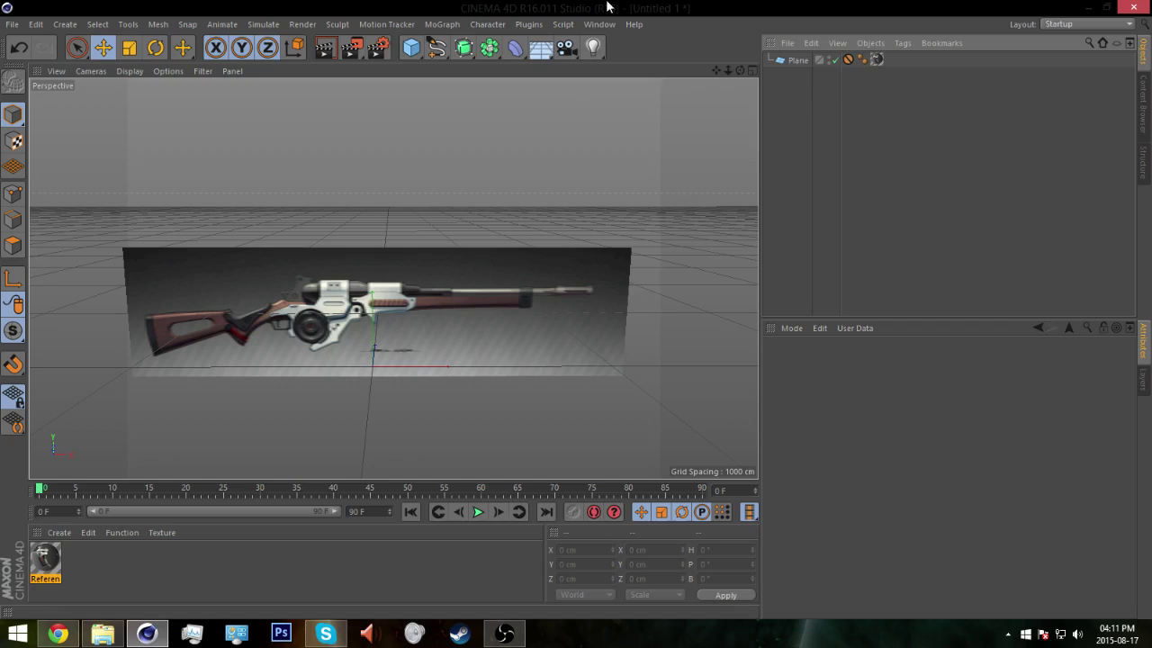
Step: Examine the Protection tag's lock settings and the protected plane from another angle, leaving nothing selected
click(847, 59)
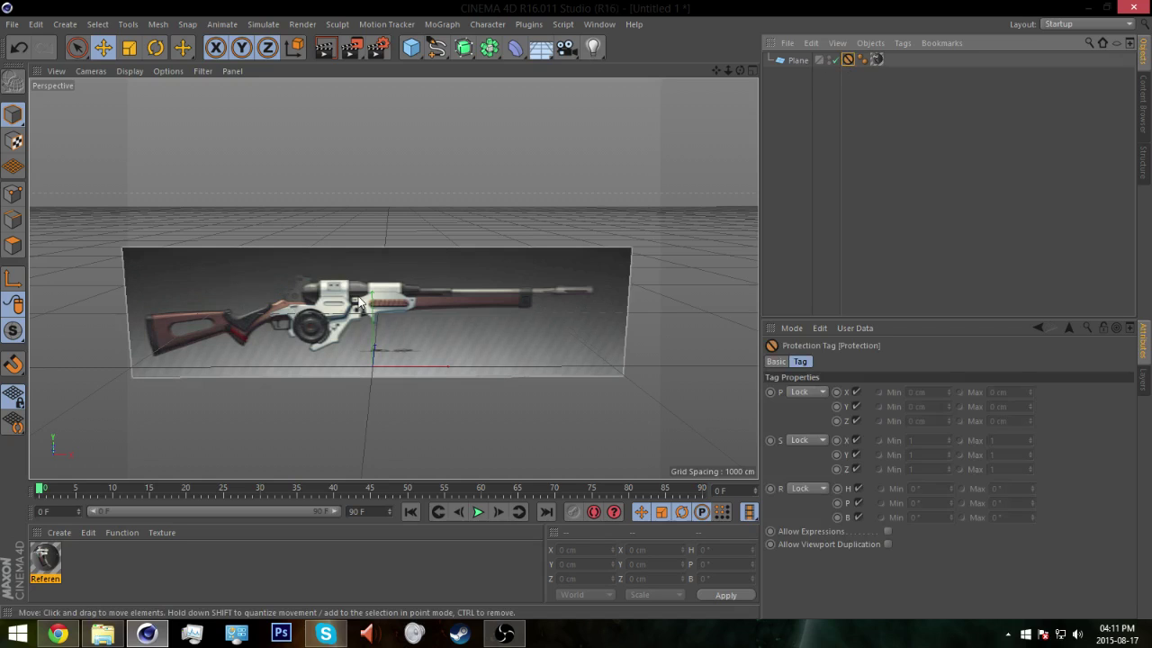
click(421, 308)
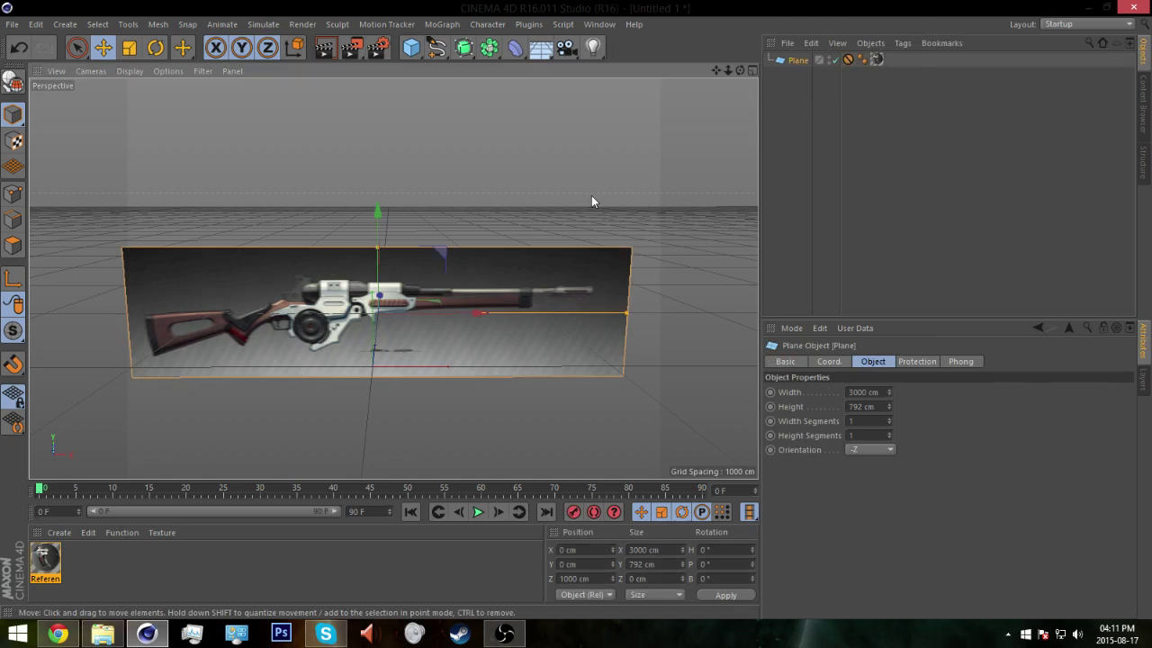
click(353, 455)
alt+drag(330, 207, 479, 344)
click(479, 345)
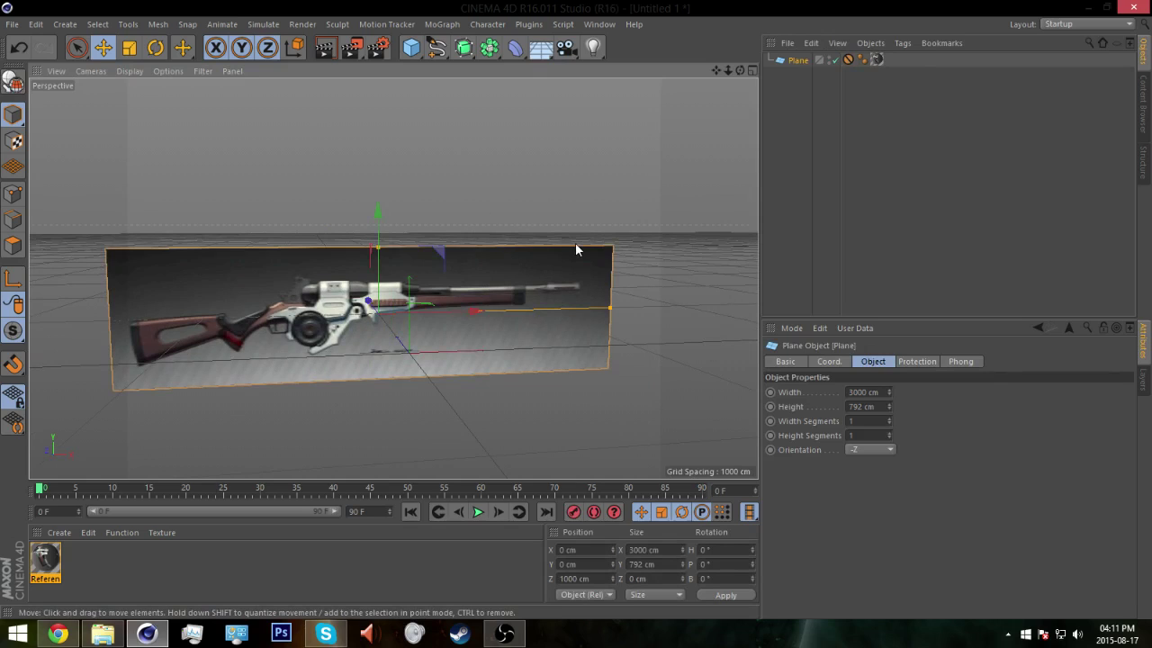
click(774, 145)
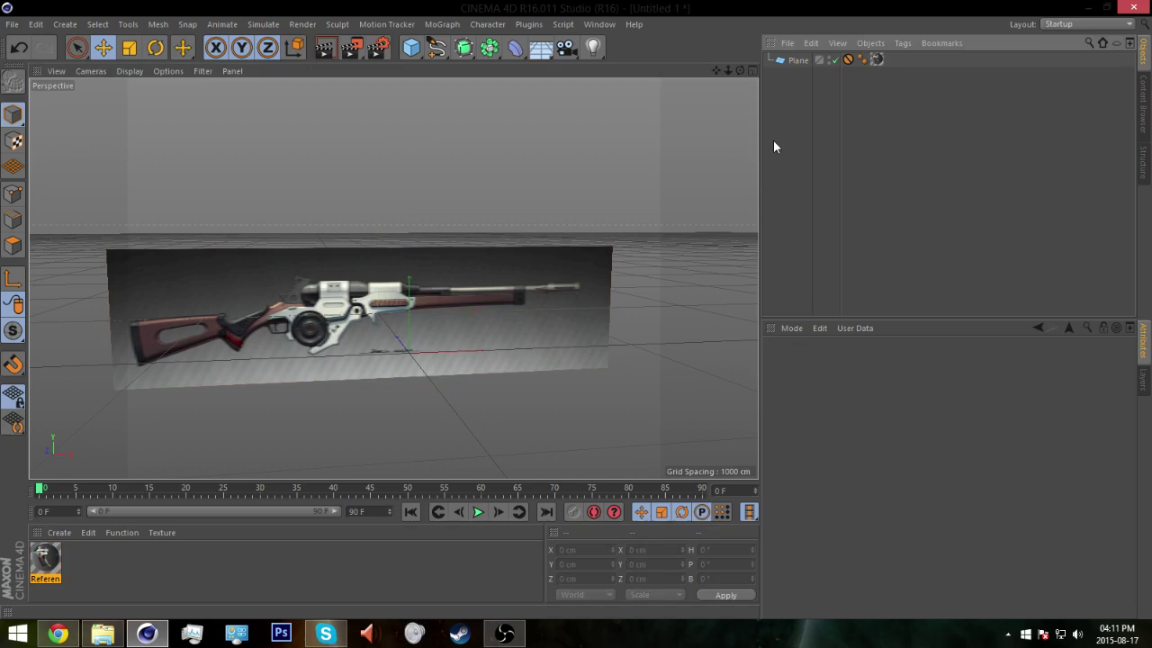
Step: Add a cube in front of the reference plane and size it to about 755 cm in X, 157 cm in Y and 200 cm in Z
click(409, 52)
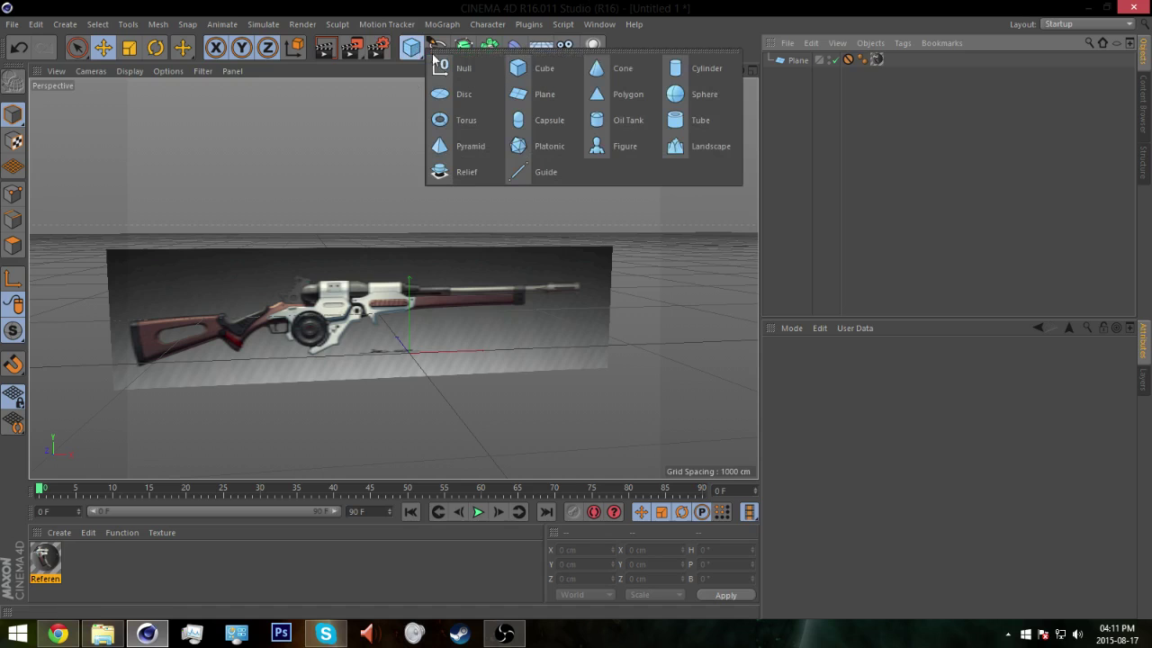
click(532, 70)
alt+drag(415, 340, 415, 375)
scroll(440, 337, up, 6)
alt+drag(456, 329, 689, 360)
drag(424, 284, 453, 326)
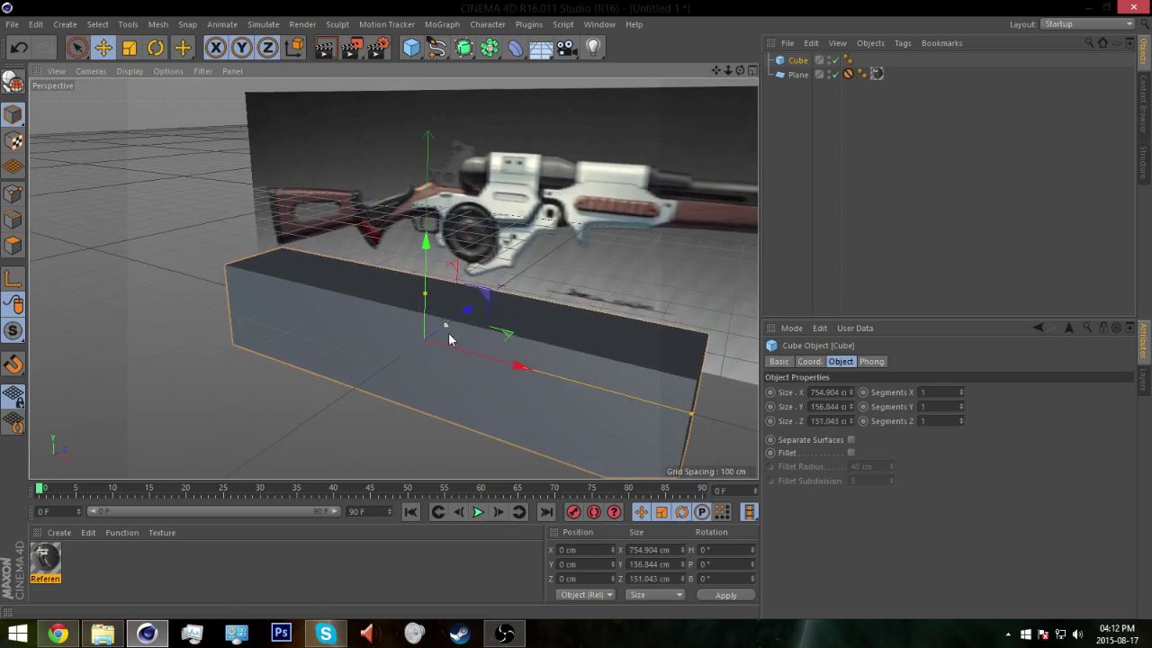
alt+drag(513, 360, 453, 330)
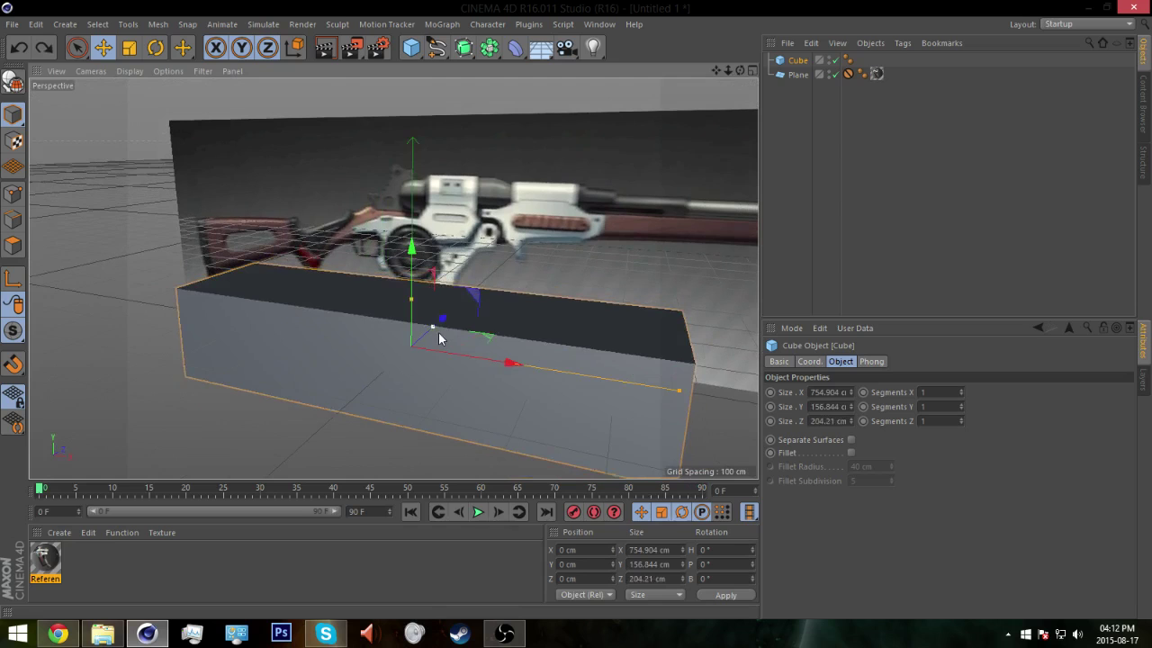
alt+drag(440, 338, 500, 317)
alt+right_drag(500, 317, 384, 355)
alt+drag(384, 359, 438, 330)
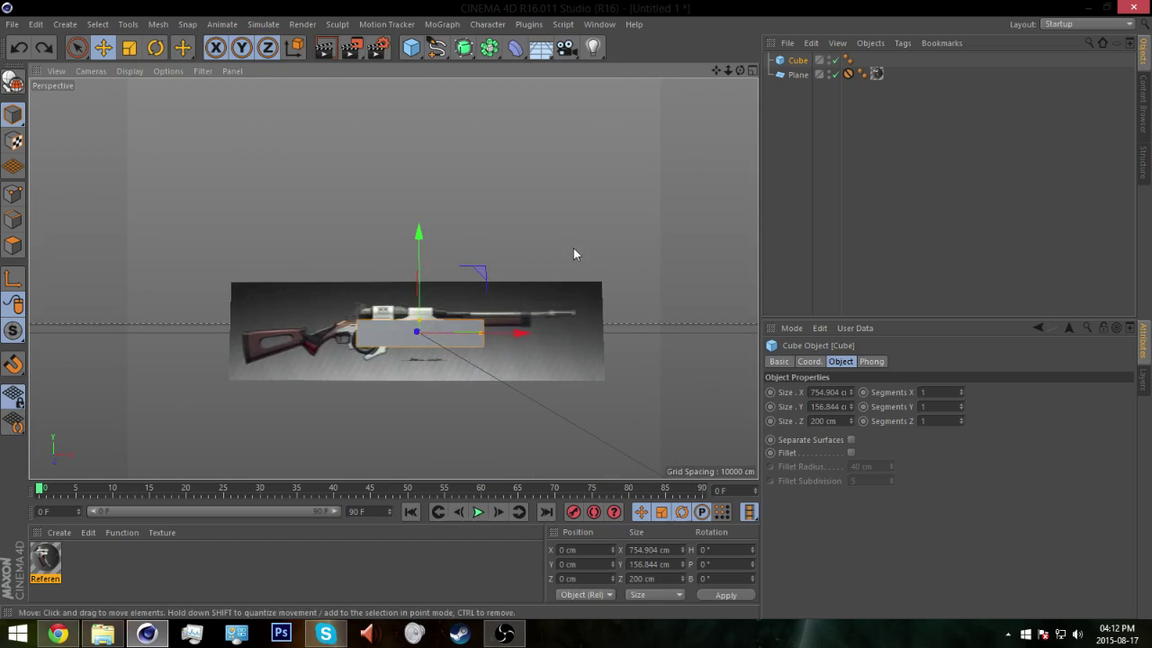
Step: Examine the cube against the rifle reference in the four-view layout and in the maximized Front and Perspective views
middle_click(551, 201)
middle_click(329, 196)
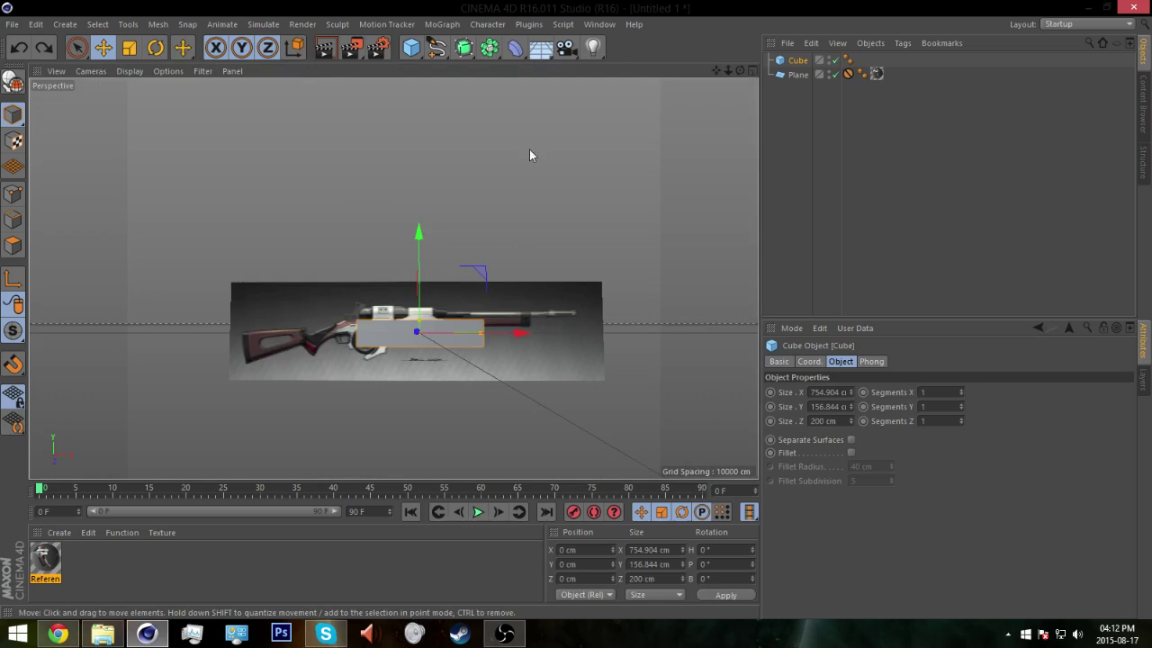
click(752, 71)
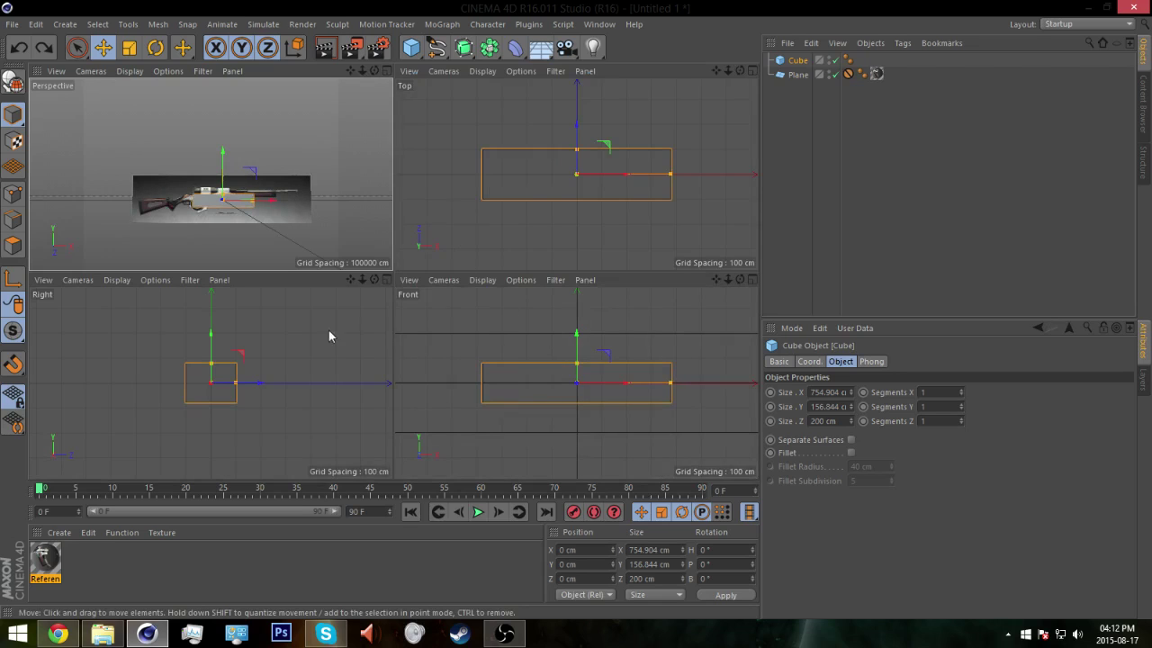
click(753, 279)
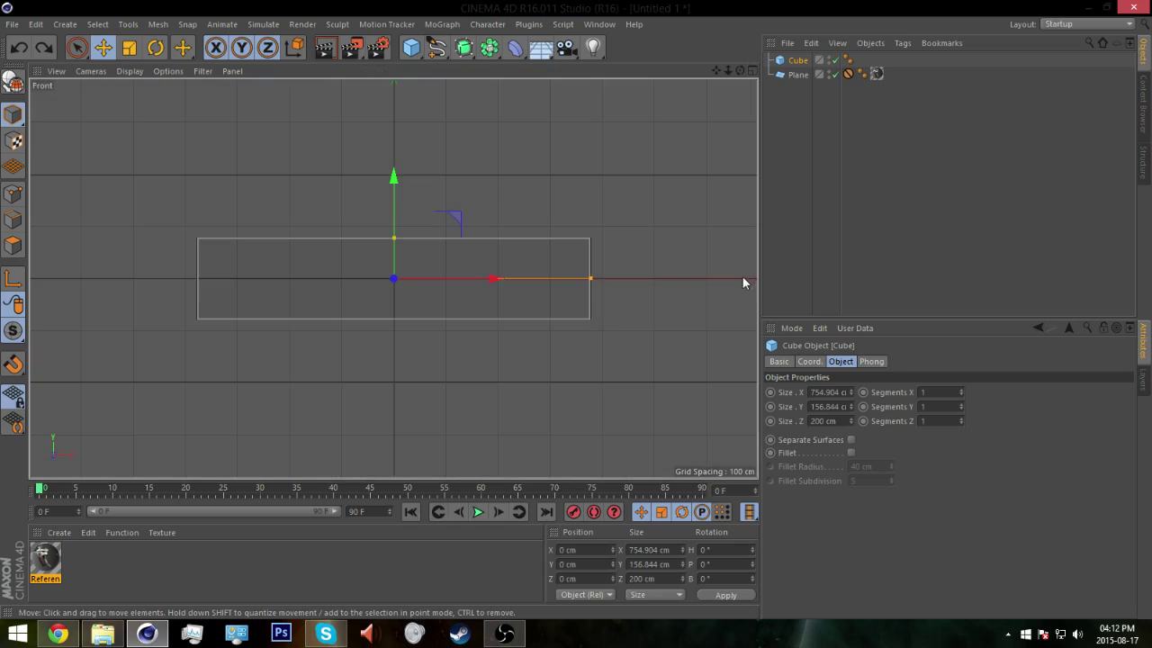
click(752, 70)
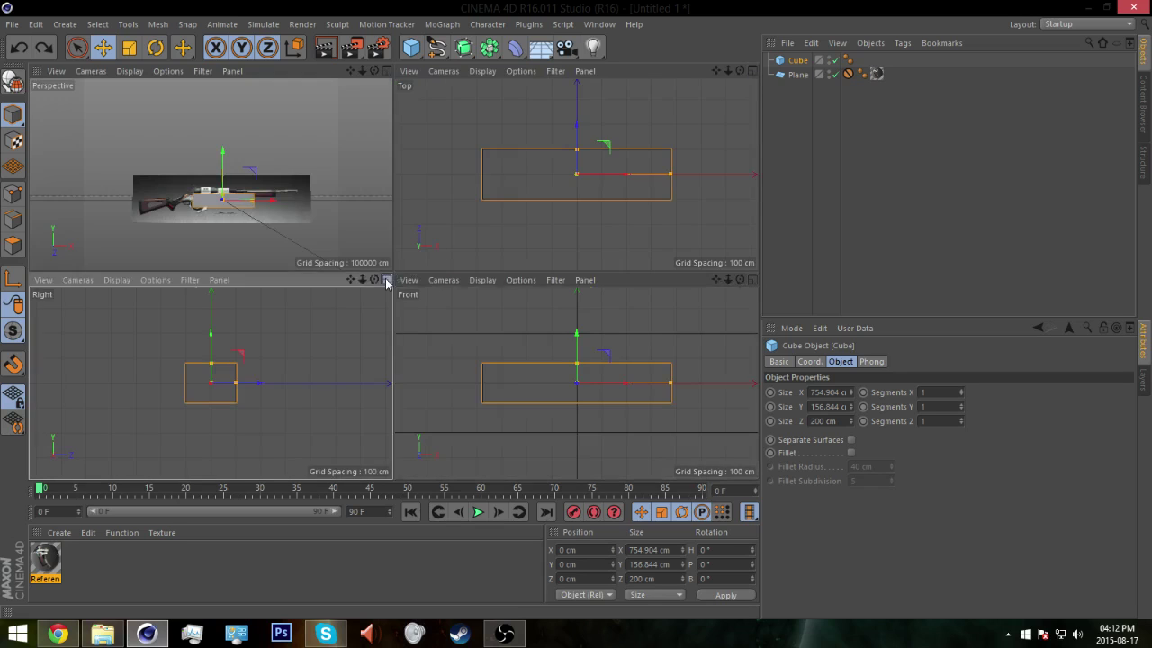
key(F3)
click(739, 71)
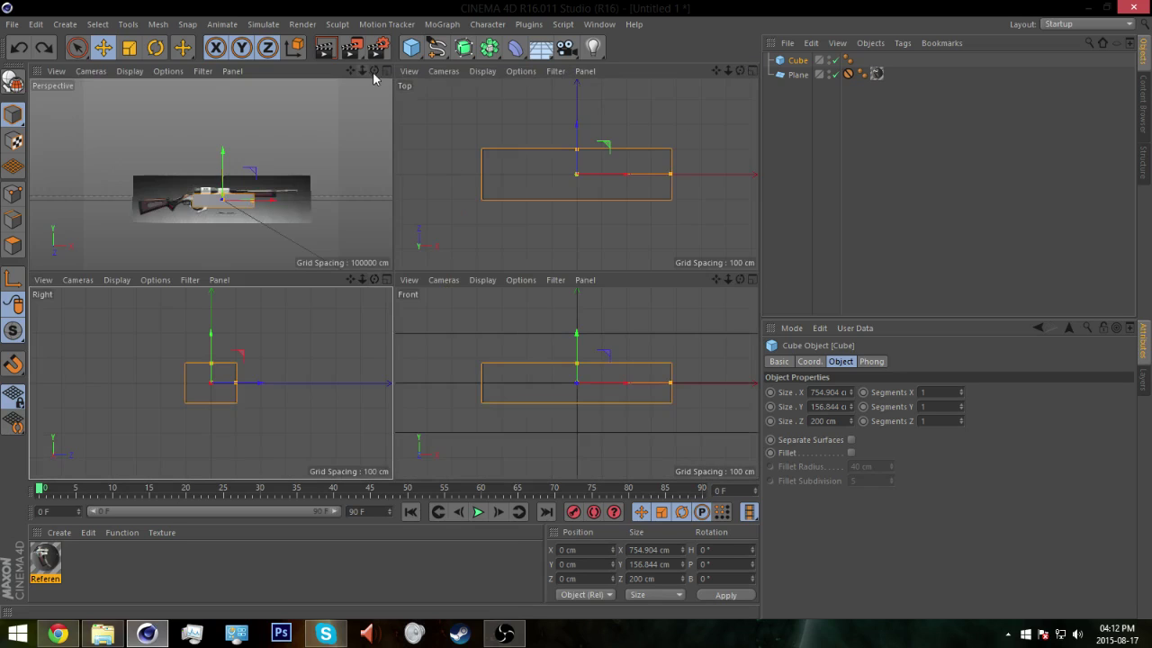
click(386, 70)
click(752, 70)
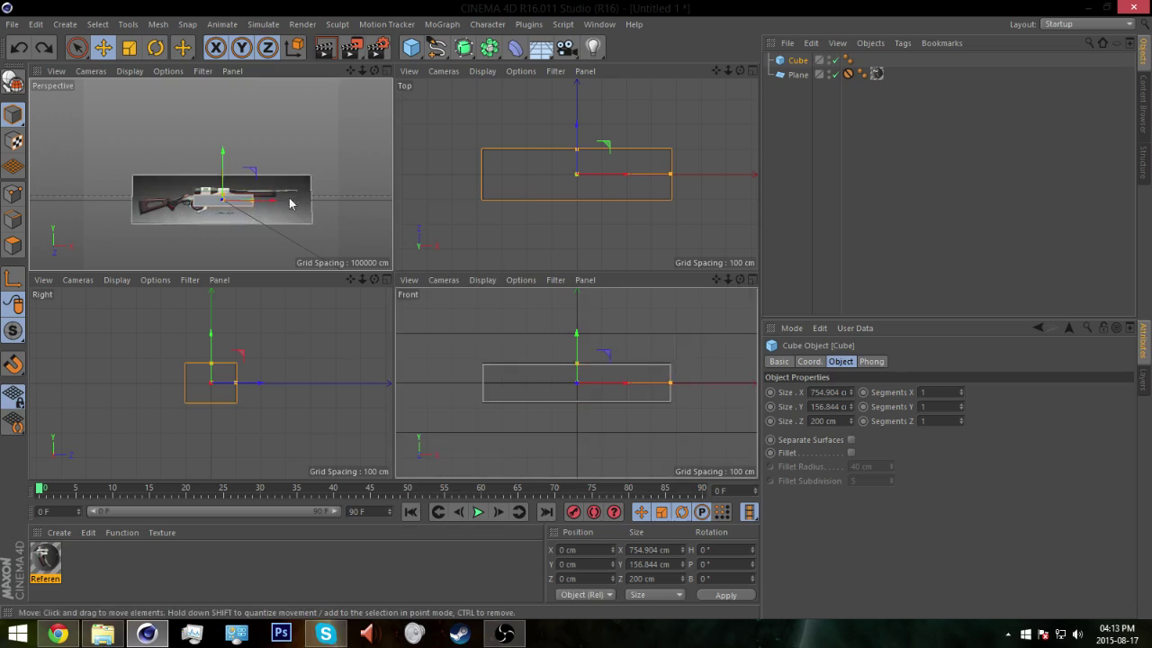
Step: Set the Front view to Constant Shading and frame the whole rifle reference with the cube in it
click(478, 283)
click(501, 357)
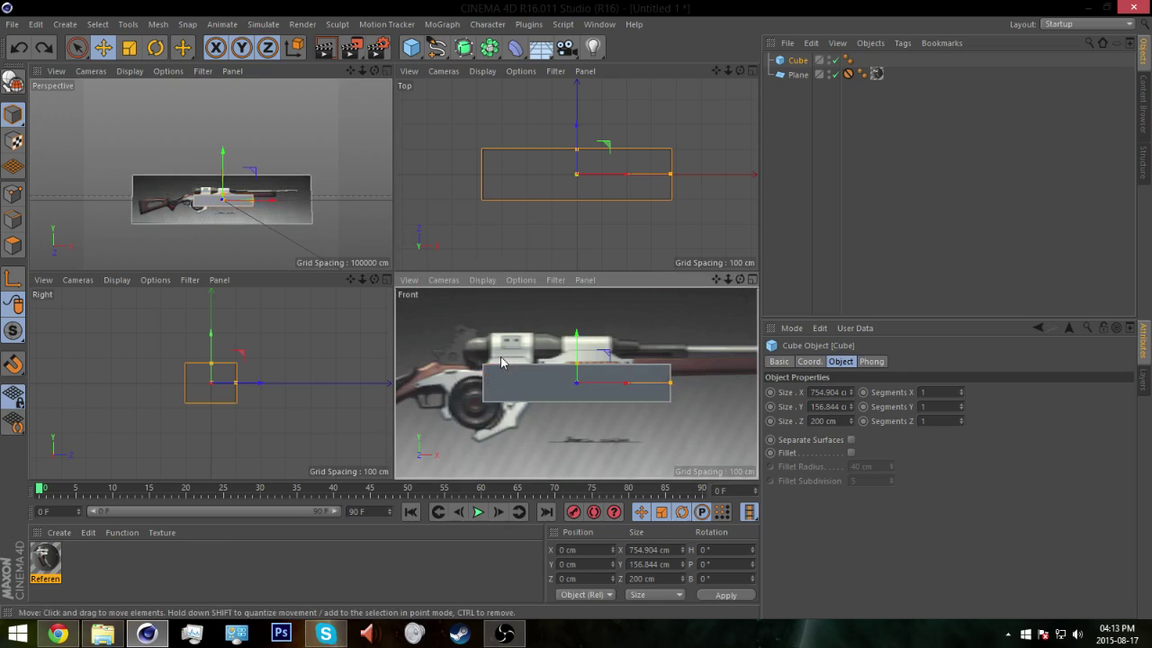
scroll(543, 388, down, 3)
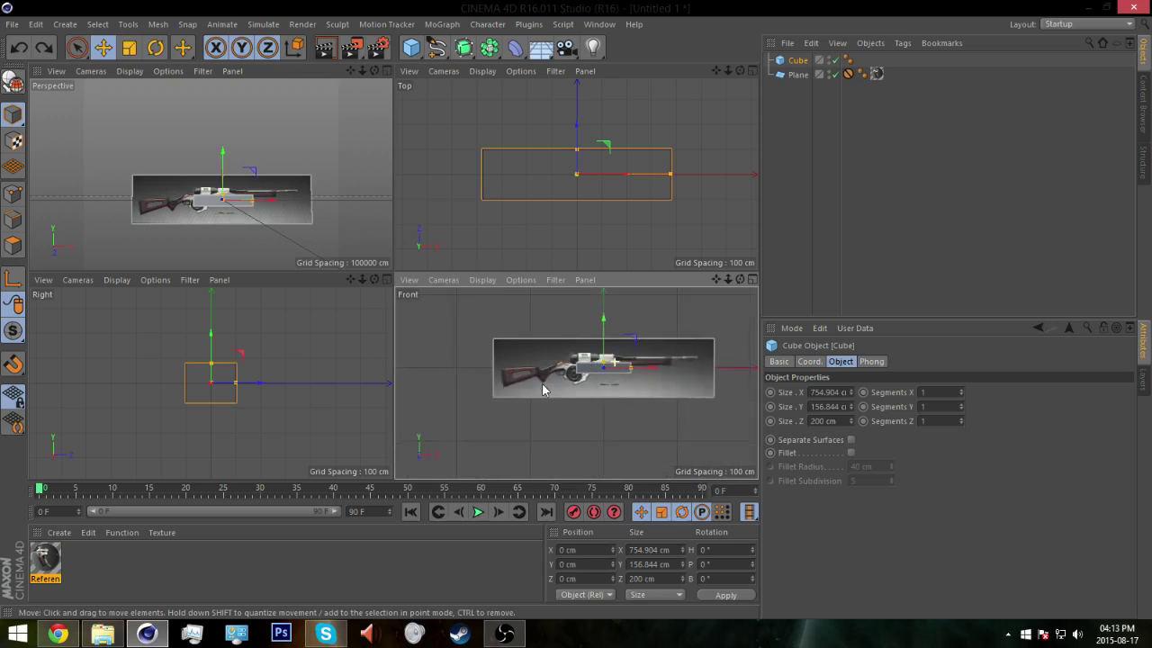
scroll(543, 388, up, 3)
scroll(621, 409, up, 4)
alt+drag(619, 390, 626, 396)
scroll(621, 397, down, 2)
scroll(501, 402, up, 4)
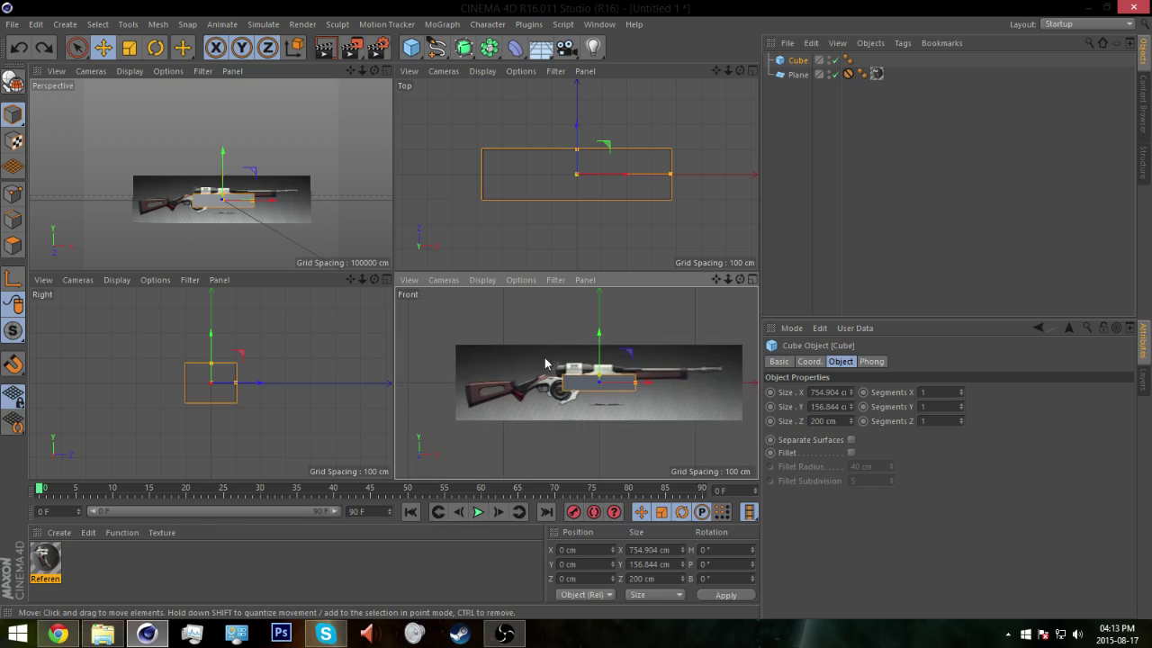
Step: In the maximized Front view, resize the cube to about 505 cm by 336 cm and move it to about X -297 cm, Y 22 cm
middle_click(505, 333)
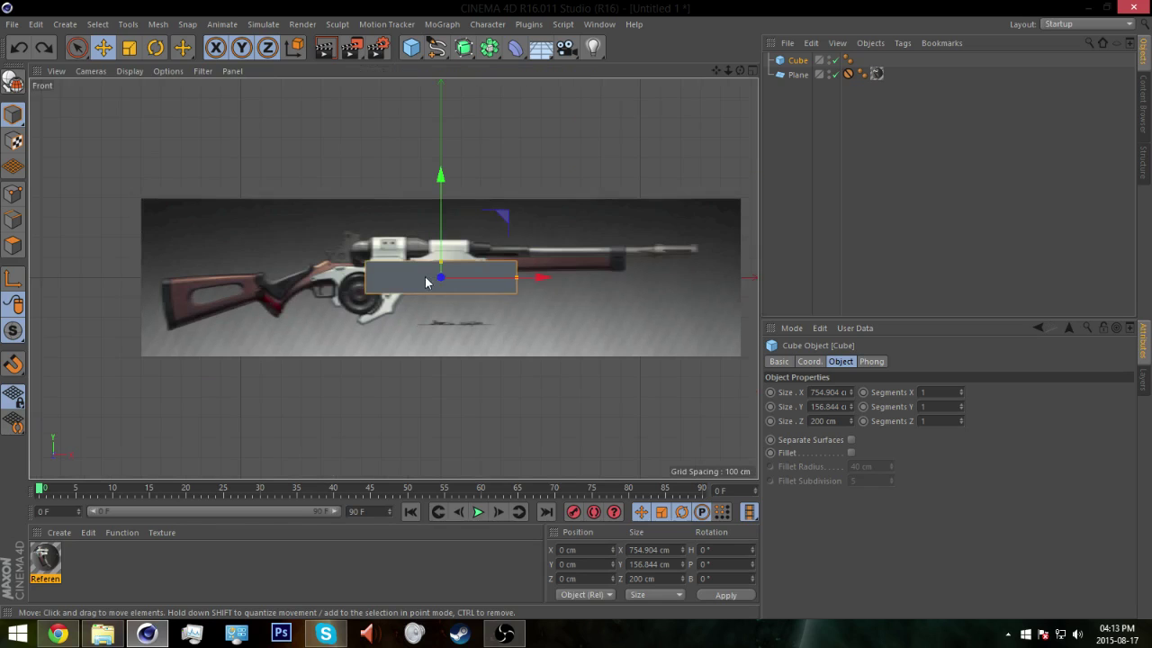
scroll(522, 268, up, 3)
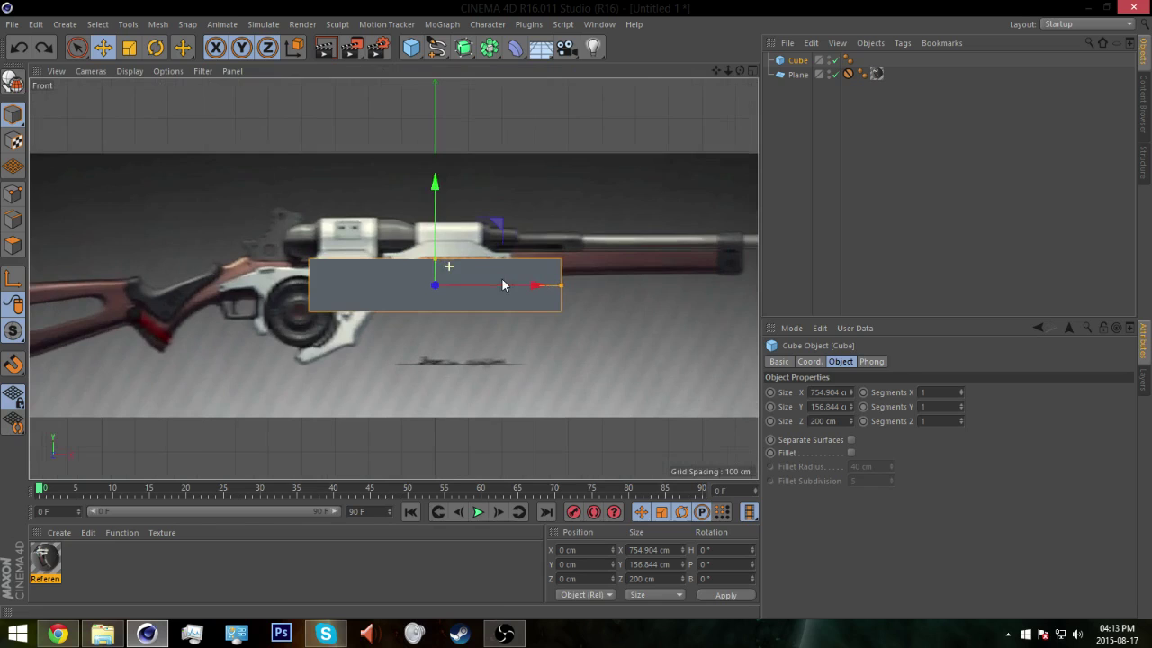
scroll(517, 290, up, 2)
scroll(478, 296, down, 1)
scroll(473, 298, up, 1)
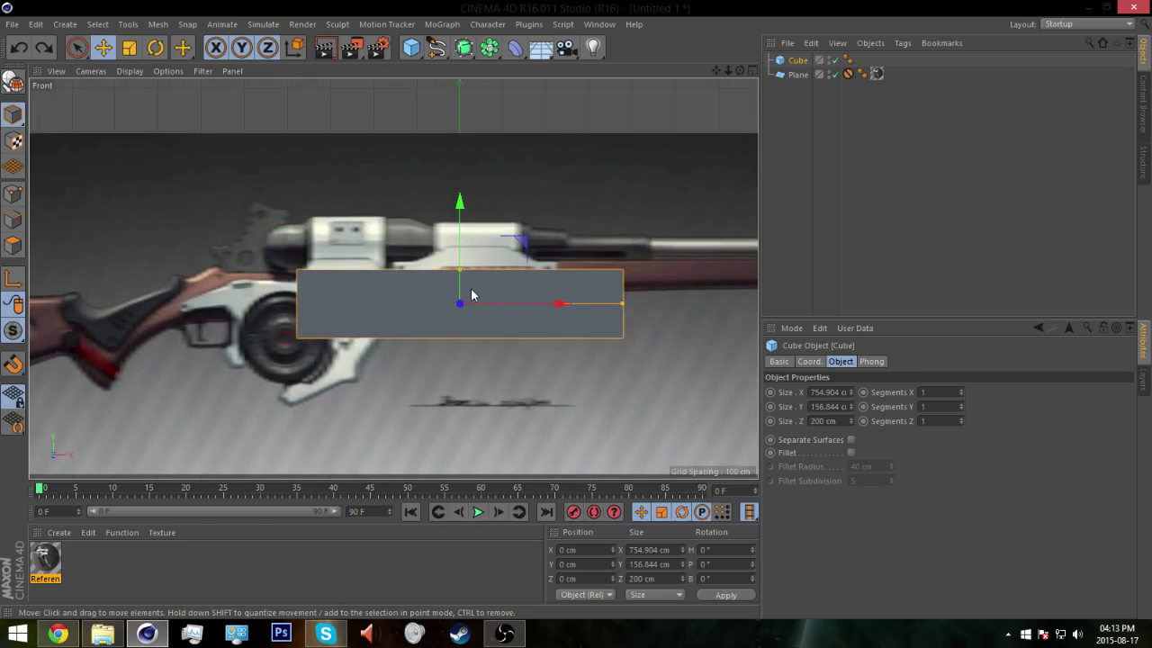
drag(460, 270, 478, 218)
drag(617, 308, 546, 304)
drag(457, 208, 476, 268)
drag(546, 304, 440, 306)
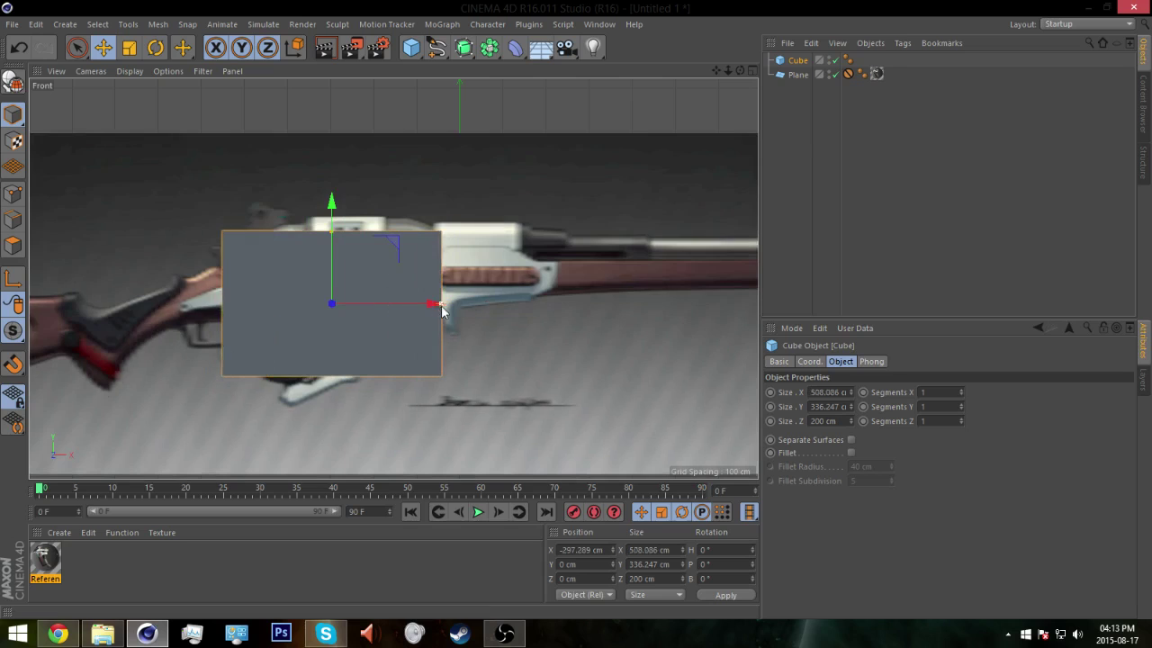
mouse_move(332, 200)
mouse_down()
mouse_move(336, 180)
mouse_move(334, 191)
mouse_up()
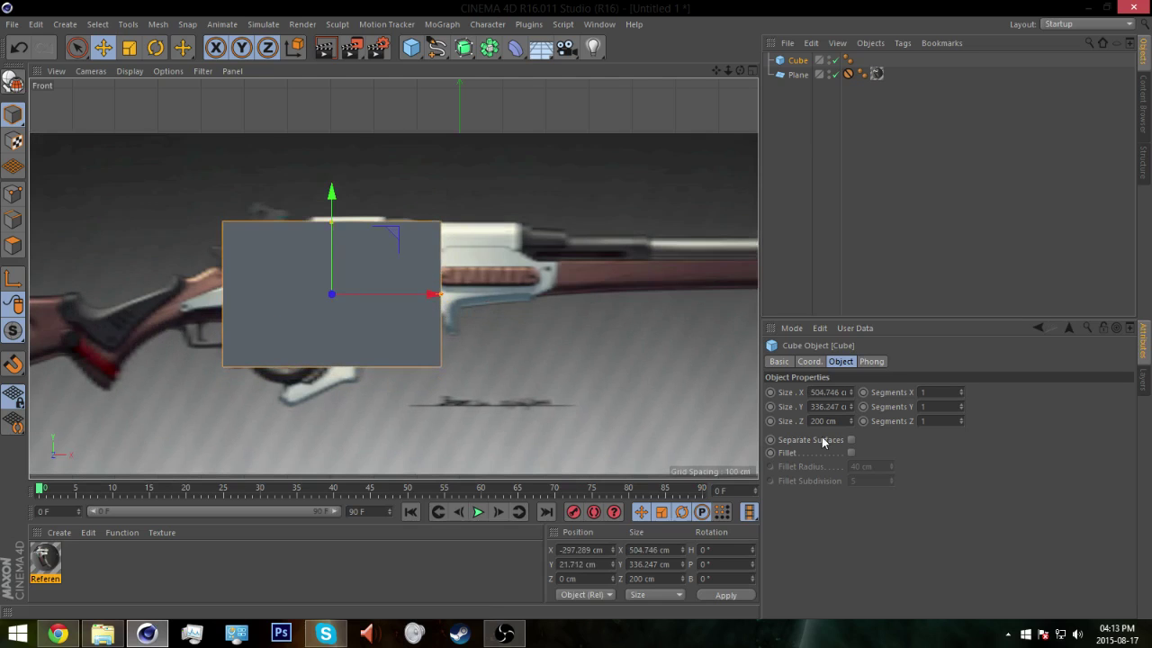
Step: Set the cube's segments to 3 in X, Y and Z
click(959, 387)
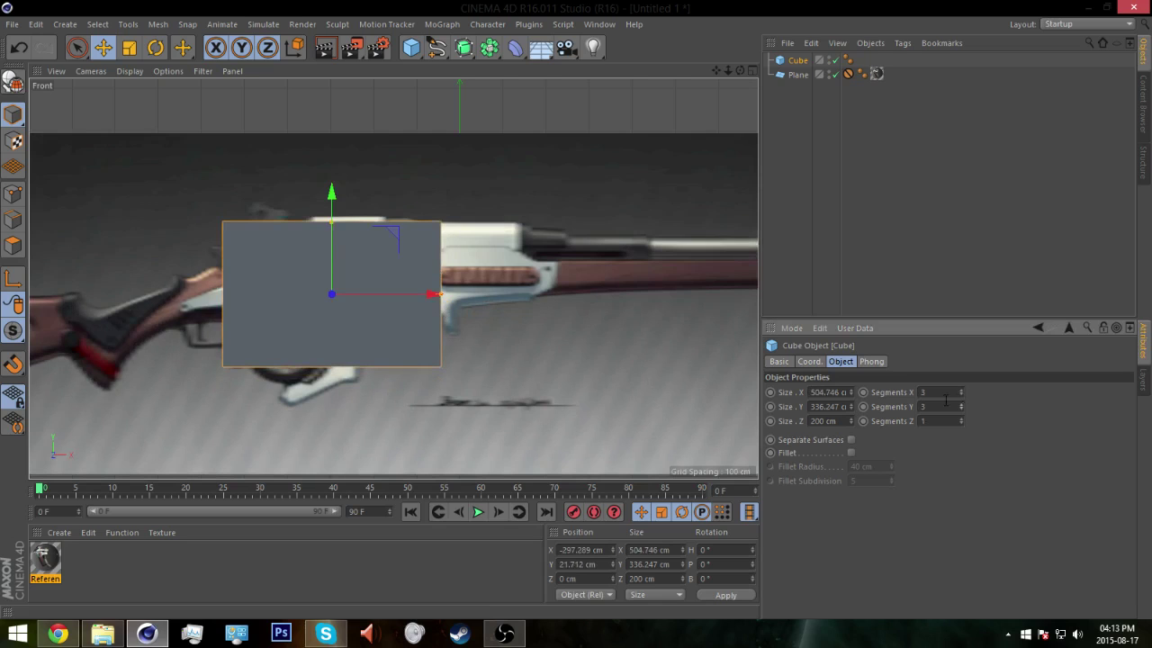
click(960, 418)
click(960, 418)
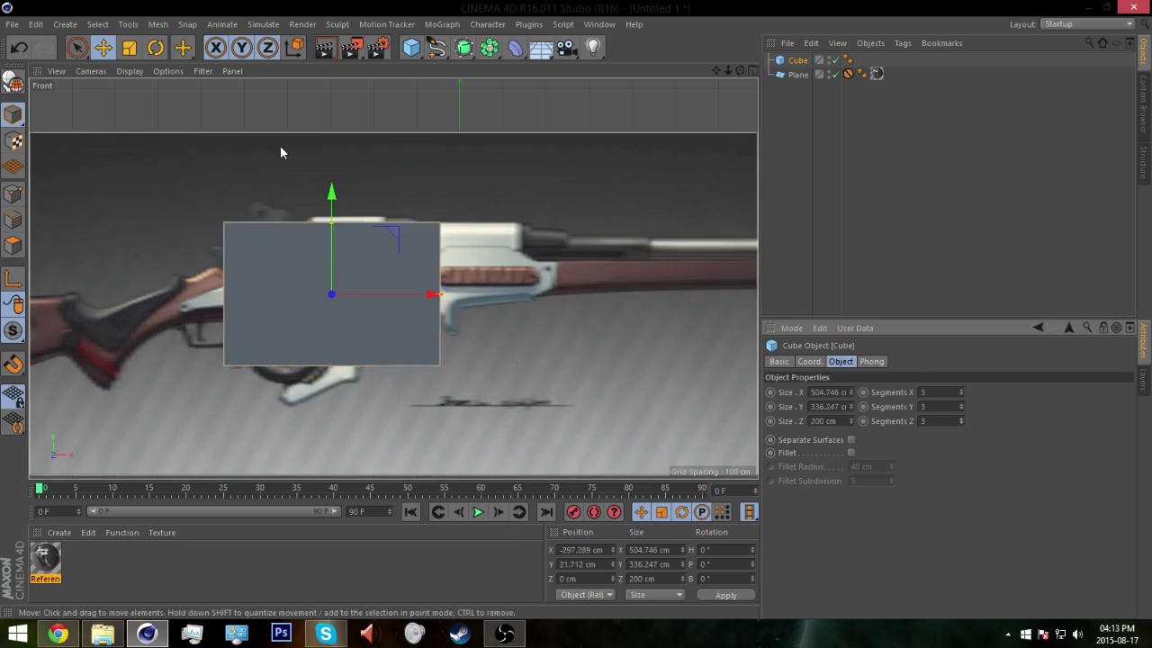
Step: Set the Front view's display to Constant Shading (Lines)
click(130, 71)
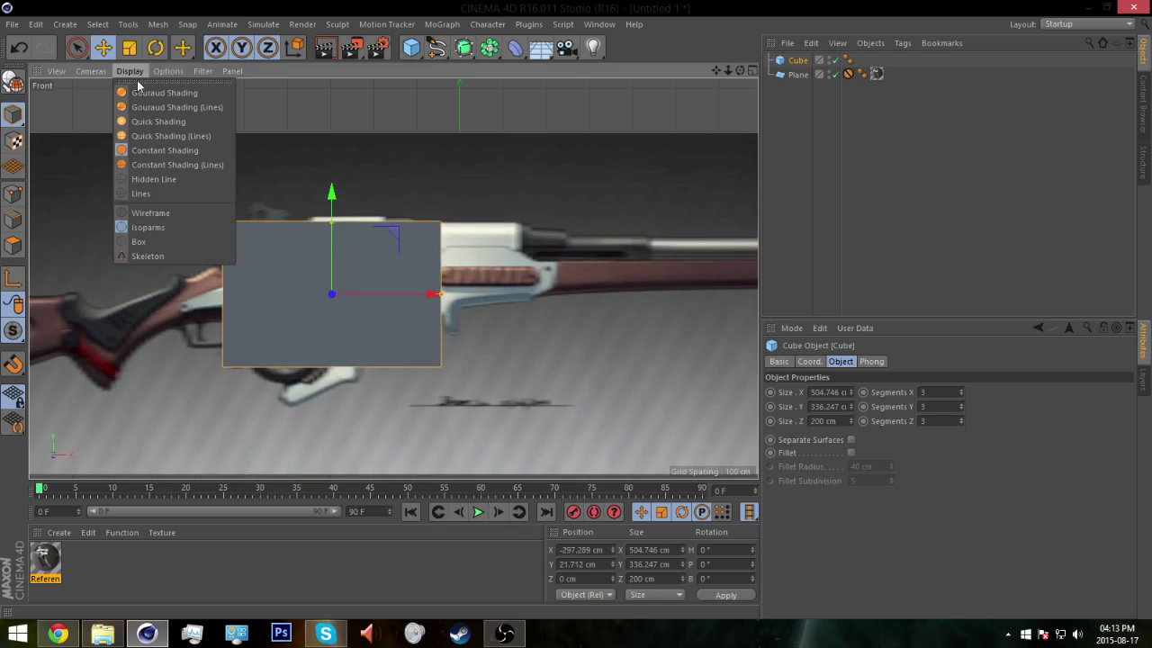
click(160, 166)
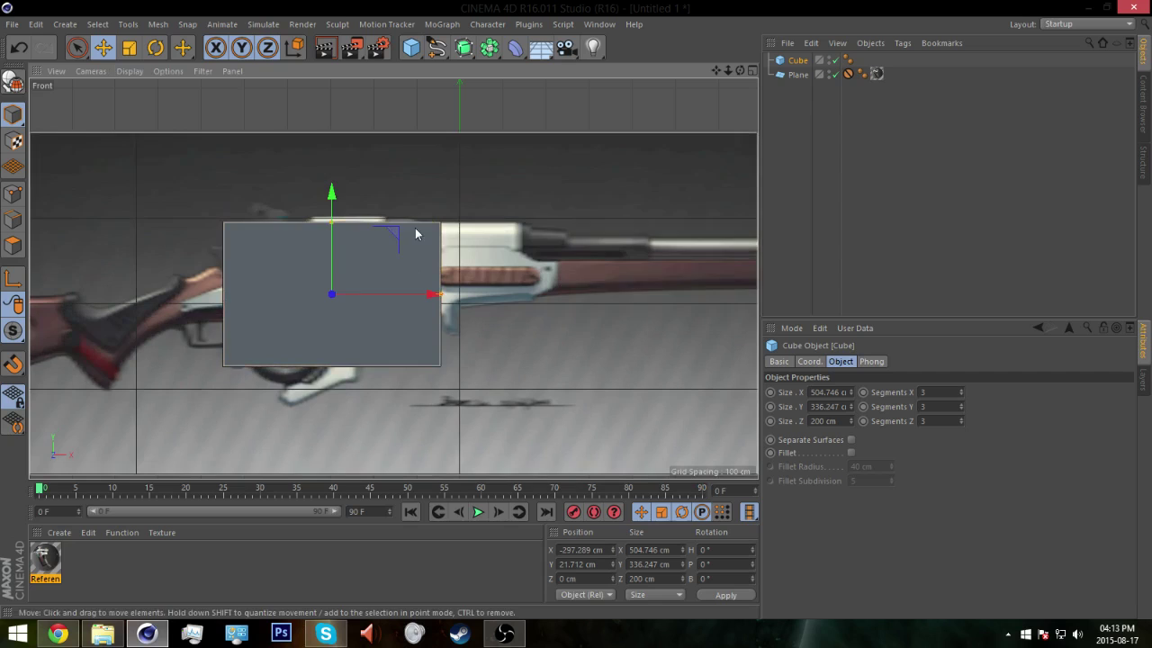
middle_drag(386, 285, 458, 278)
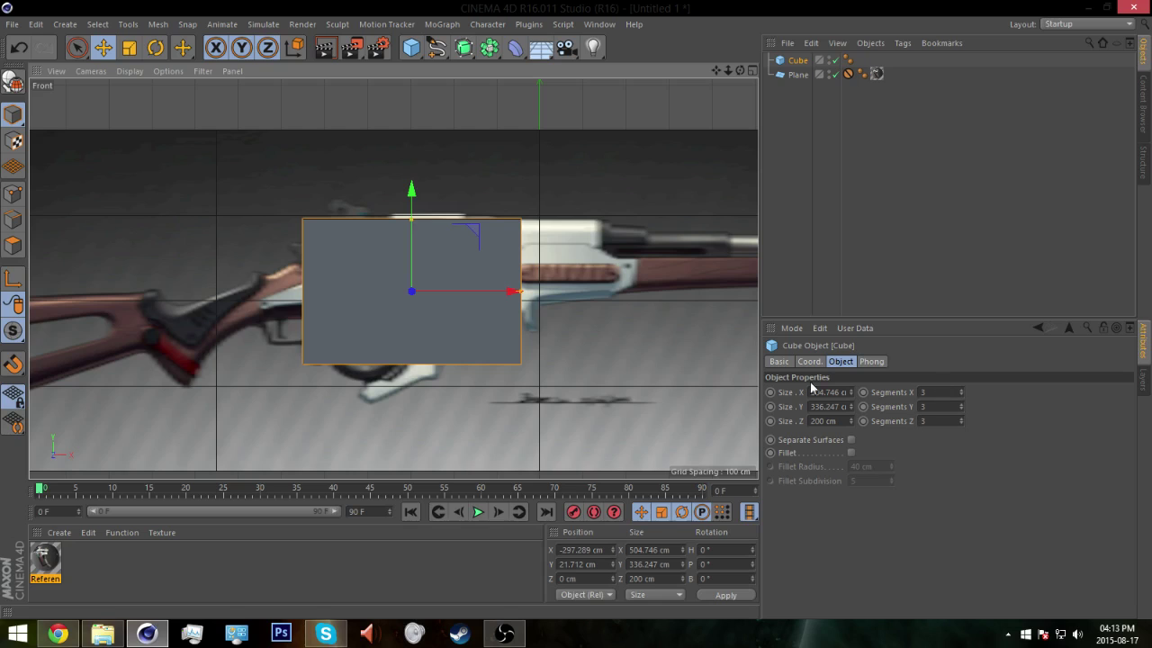
Step: Make the cube editable and try selecting its lower-right corner point with Live Selection in Points mode
key(c)
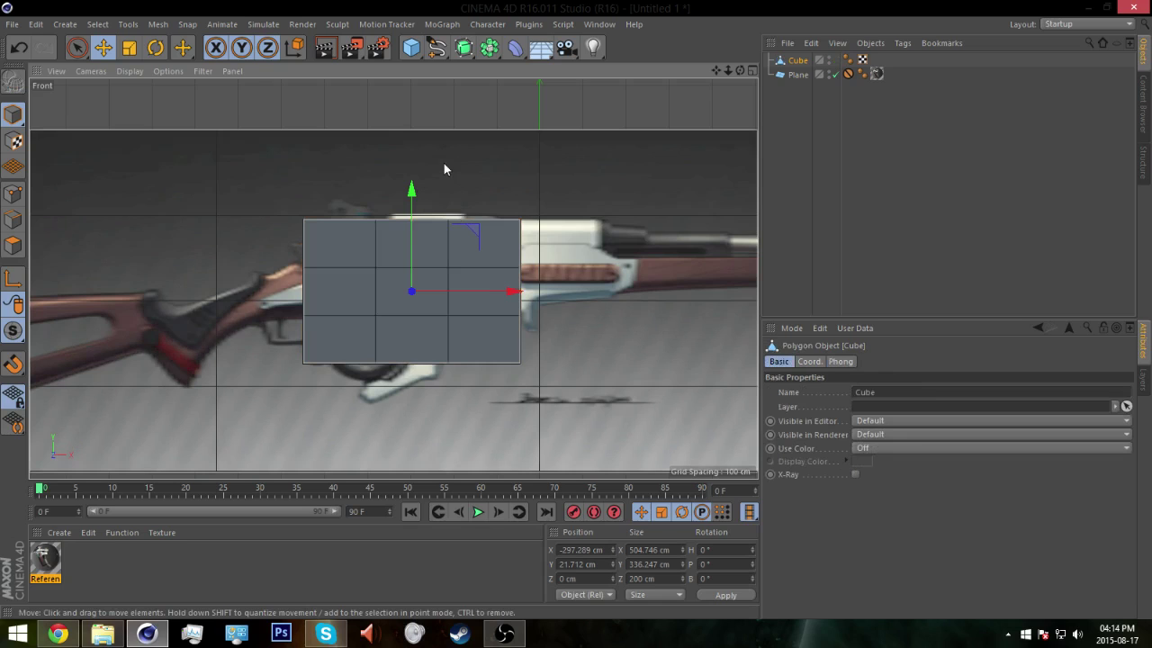
click(12, 194)
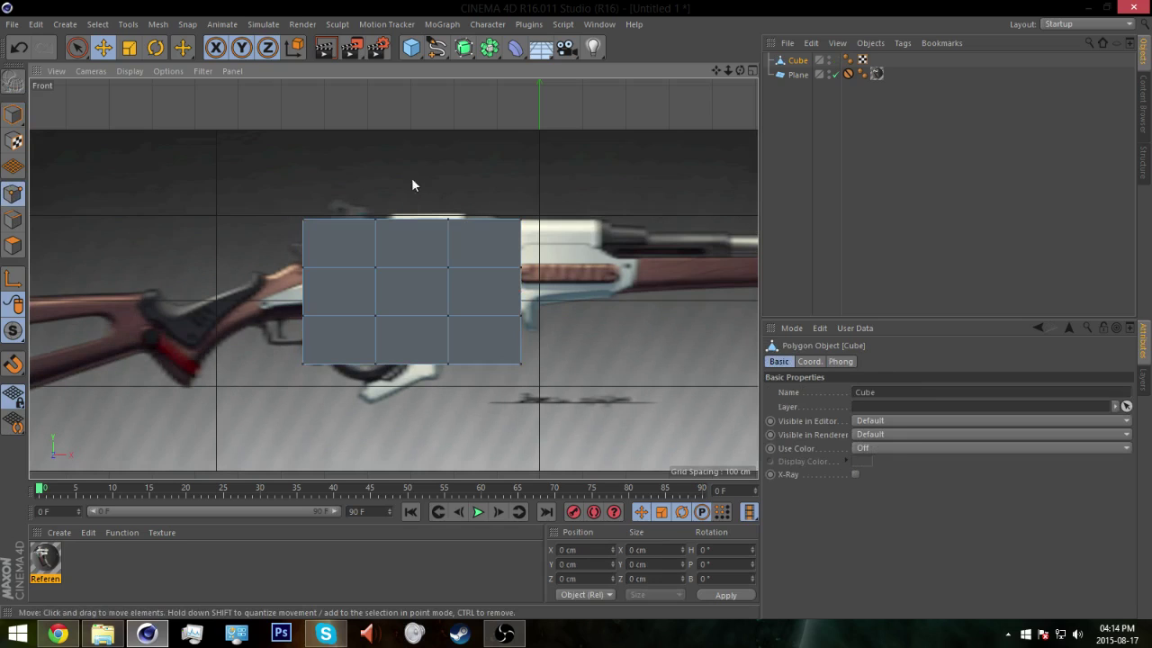
click(79, 48)
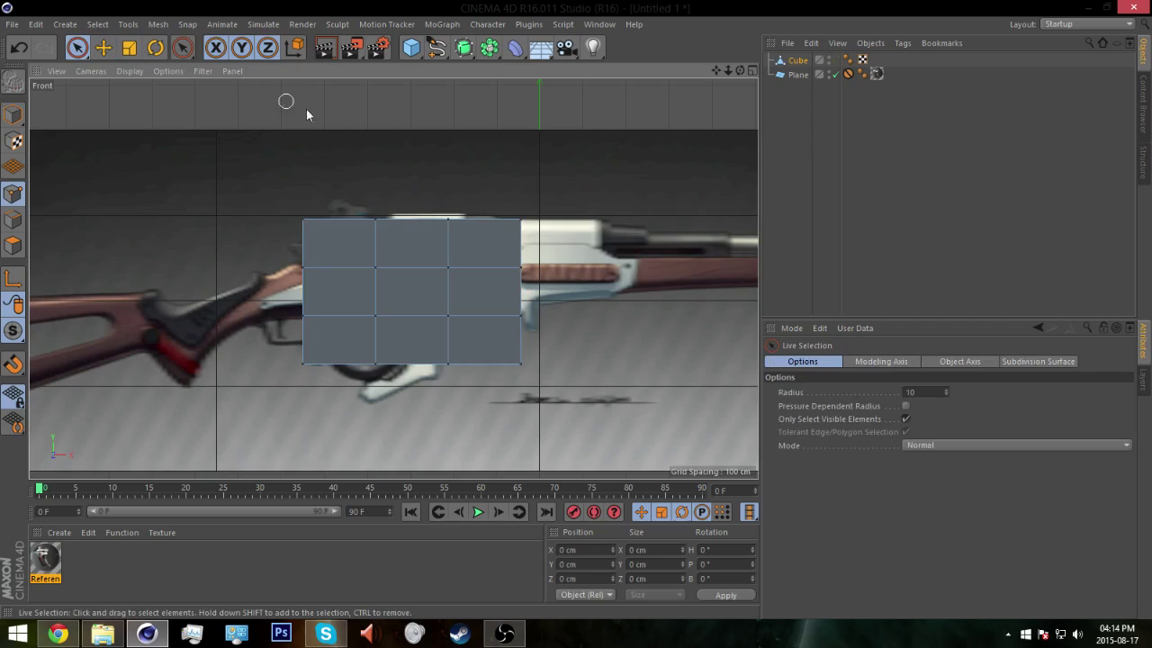
click(519, 364)
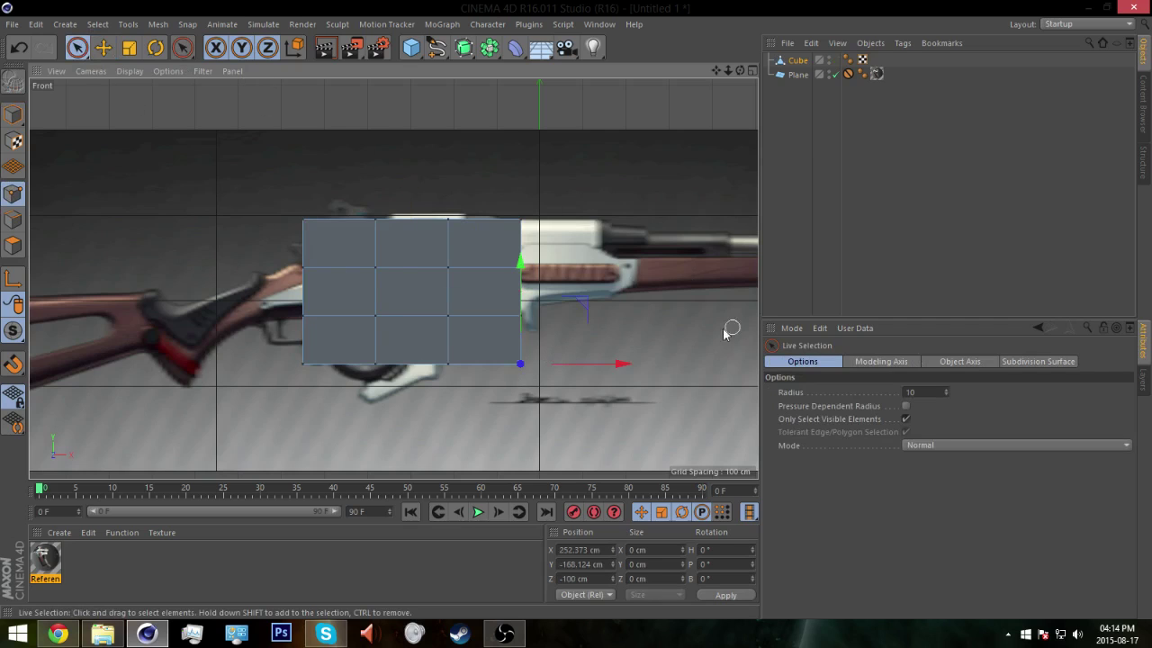
click(658, 256)
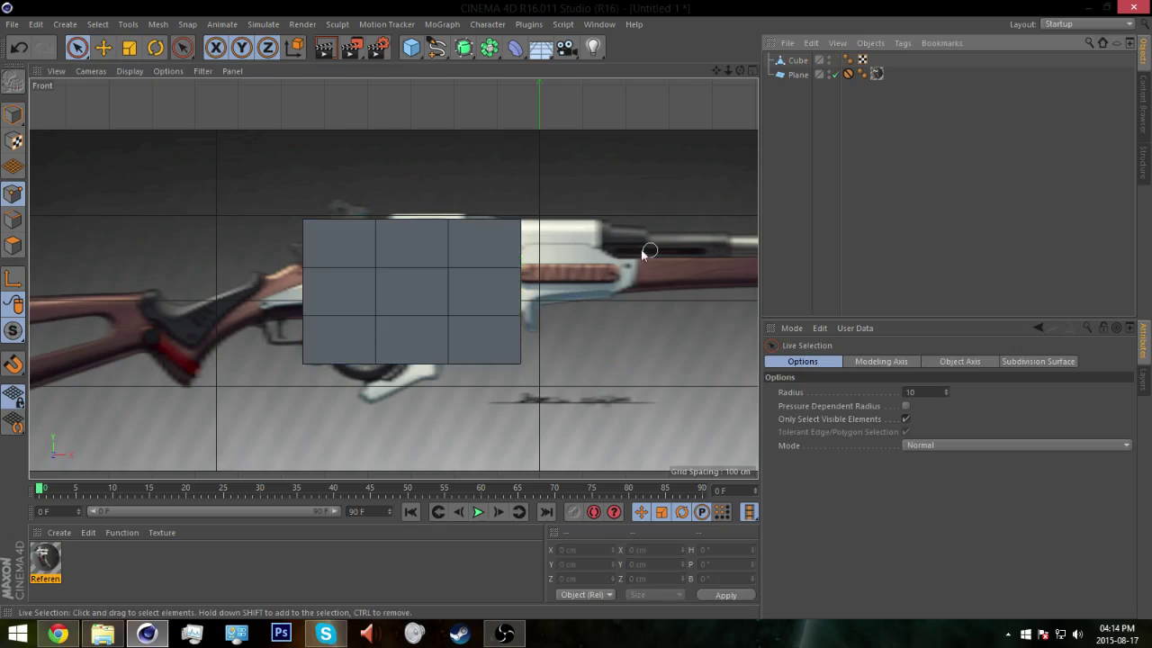
Step: Undo the cube's conversion to polygons and replace the cube with a new default cube
key(ctrl+z)
key(ctrl+z)
key(ctrl+z)
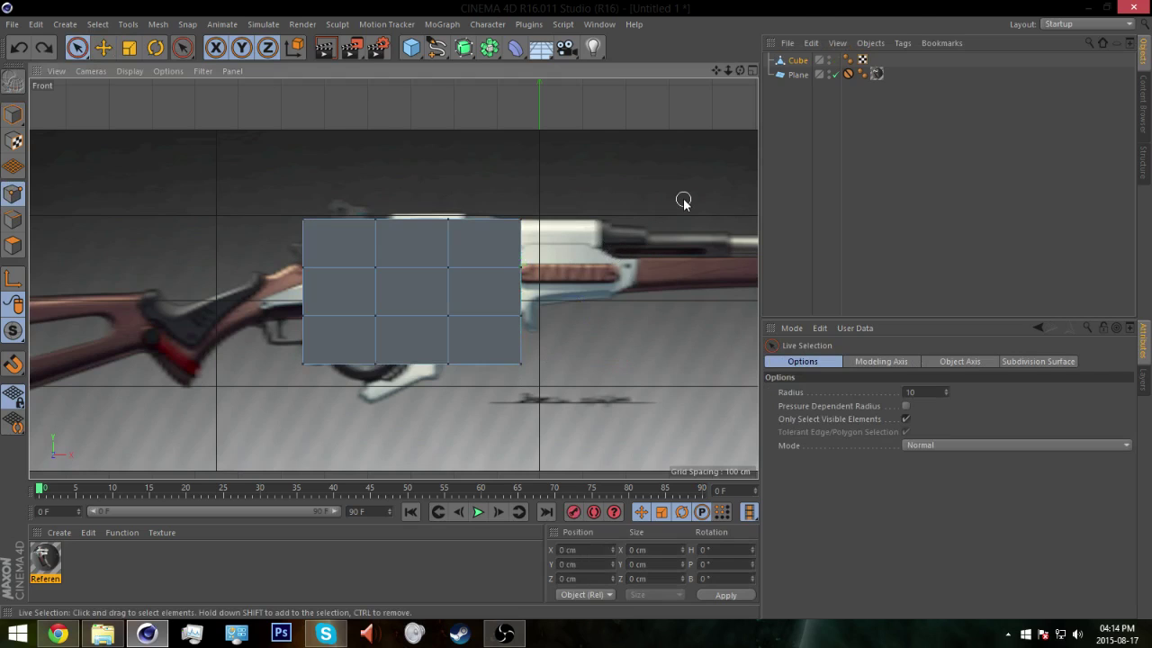
click(796, 60)
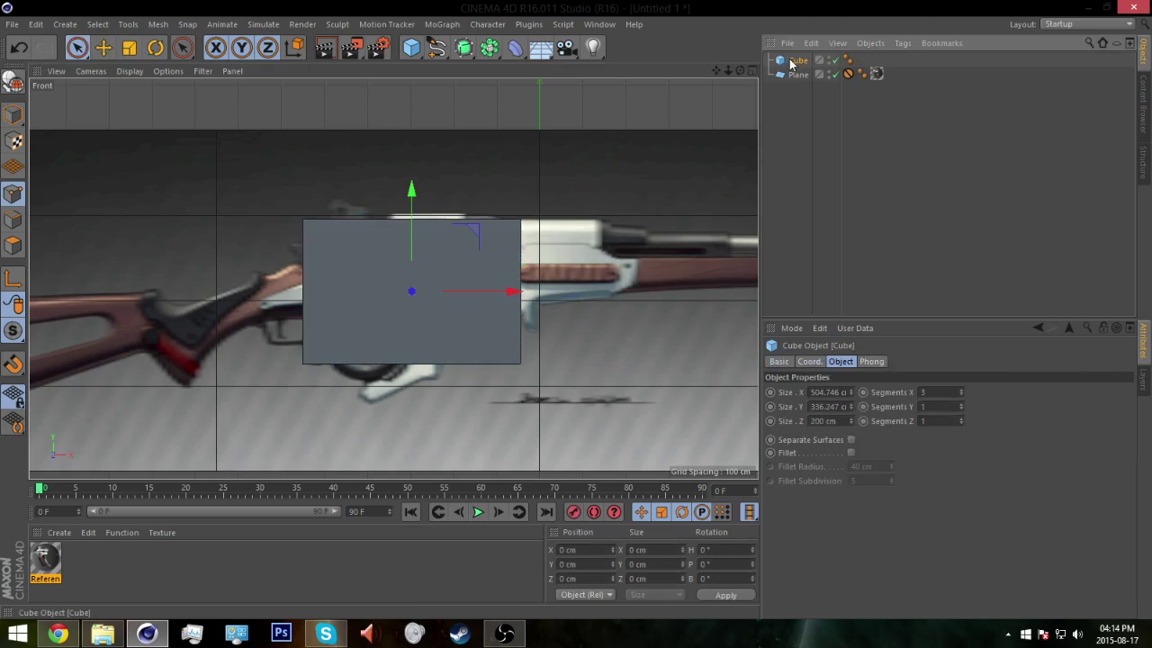
key(Delete)
drag(407, 46, 540, 71)
alt+middle_drag(564, 303, 520, 298)
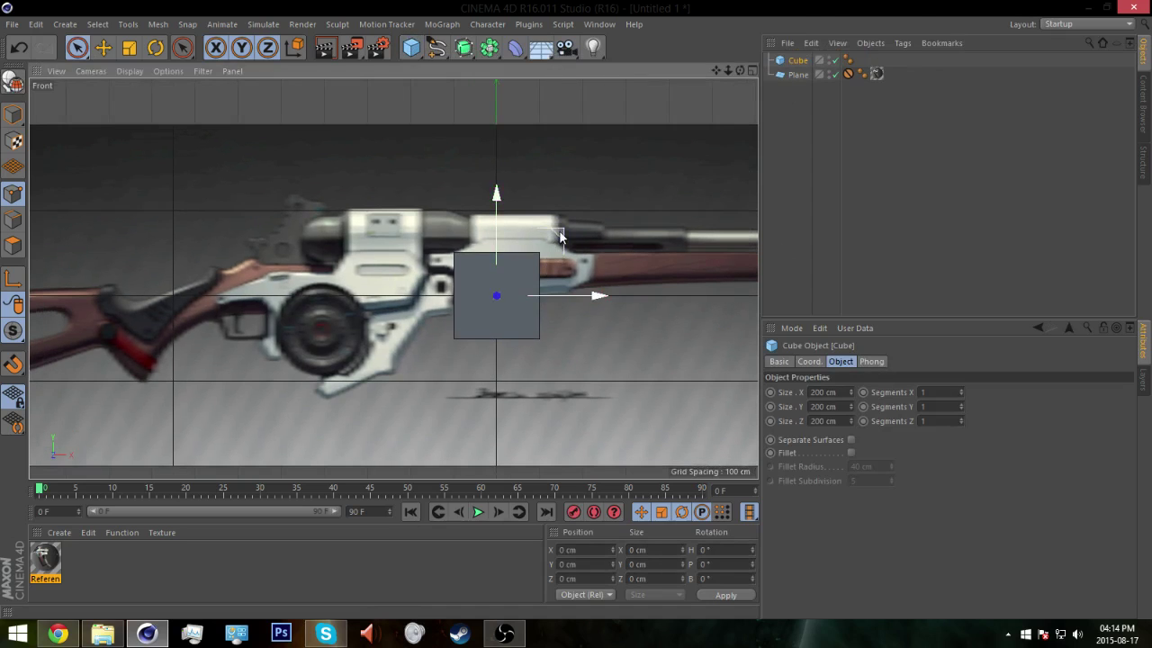
Step: In the four-view layout, raise the new cube to about Y 94 cm against the rifle reference
middle_click(447, 247)
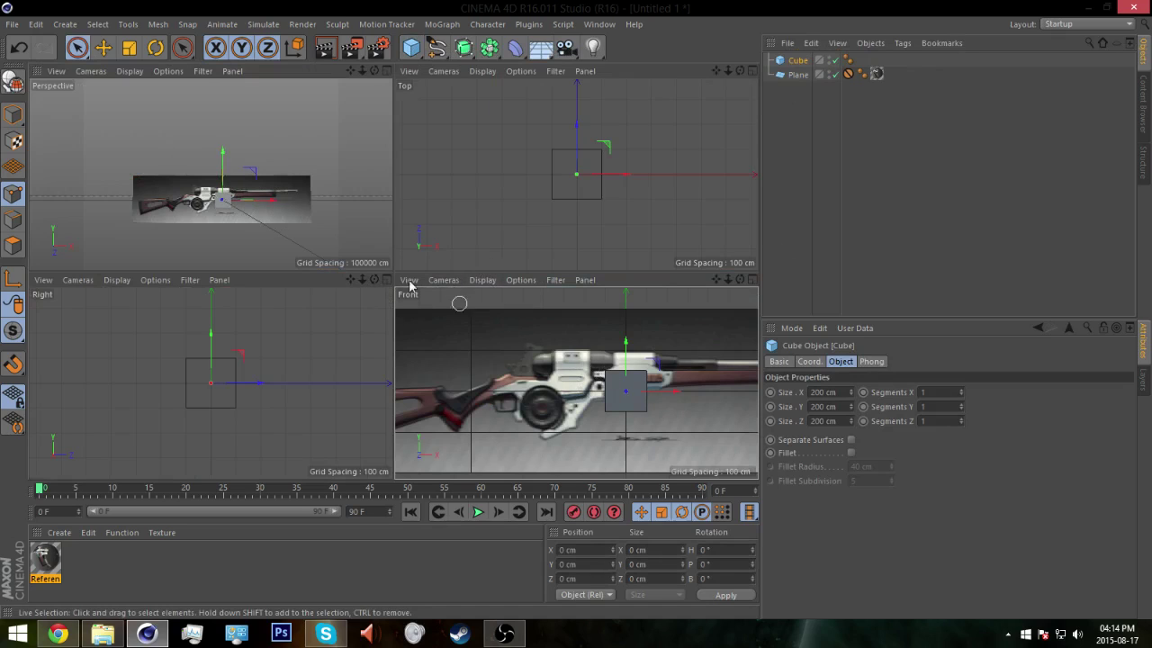
click(222, 198)
alt+right_drag(223, 198, 318, 206)
alt+middle_drag(273, 207, 277, 199)
mouse_move(277, 199)
alt+mouse_down()
mouse_move(200, 232)
mouse_move(257, 211)
alt+mouse_up()
scroll(637, 394, up, 2)
scroll(636, 395, up, 1)
drag(629, 354, 629, 328)
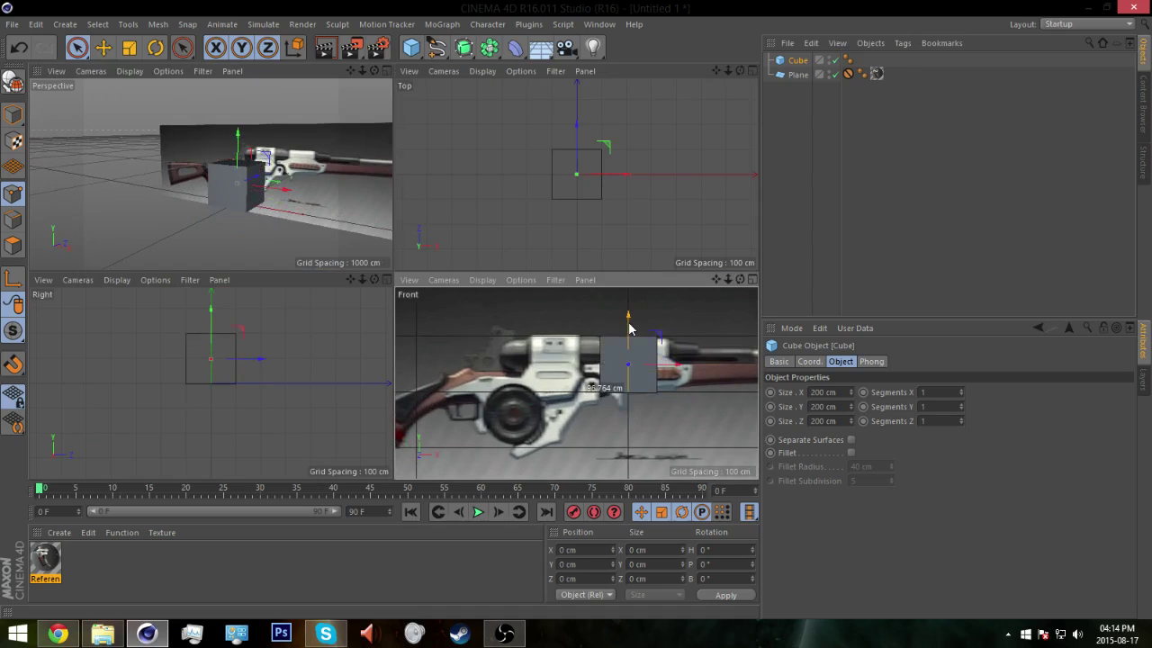
Step: Move the cube along the X axis to about -250 cm, over the rifle's receiver area in the Front view
click(199, 148)
alt+drag(200, 149, 252, 203)
scroll(349, 232, up, 2)
scroll(349, 232, down, 2)
drag(675, 371, 604, 367)
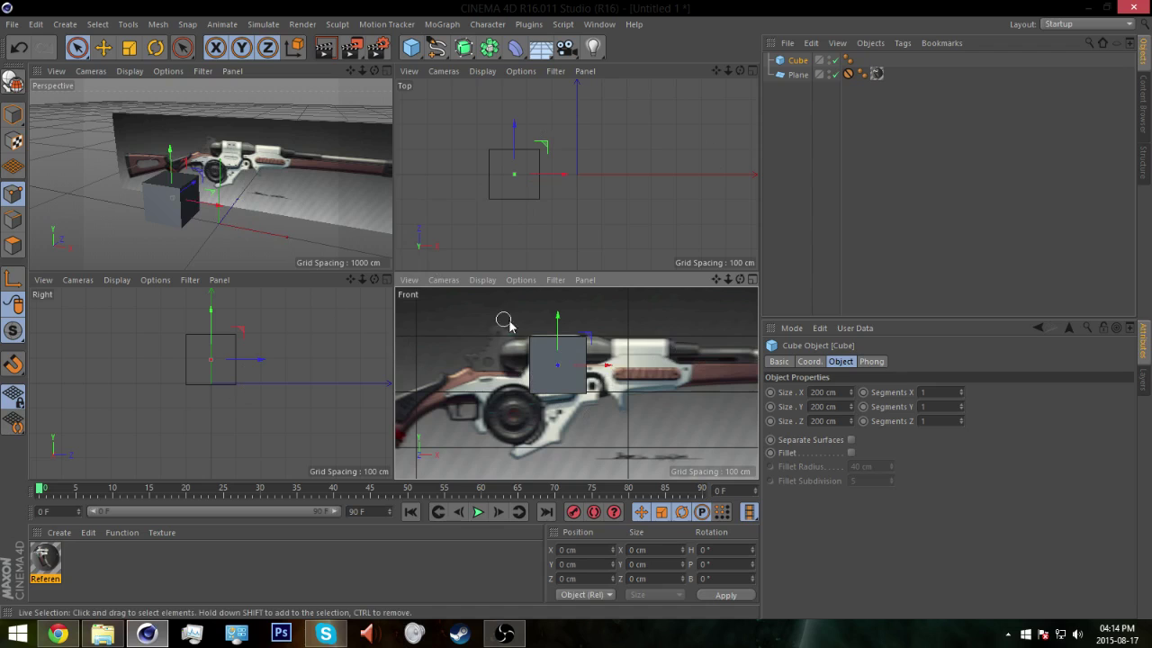
scroll(552, 358, up, 2)
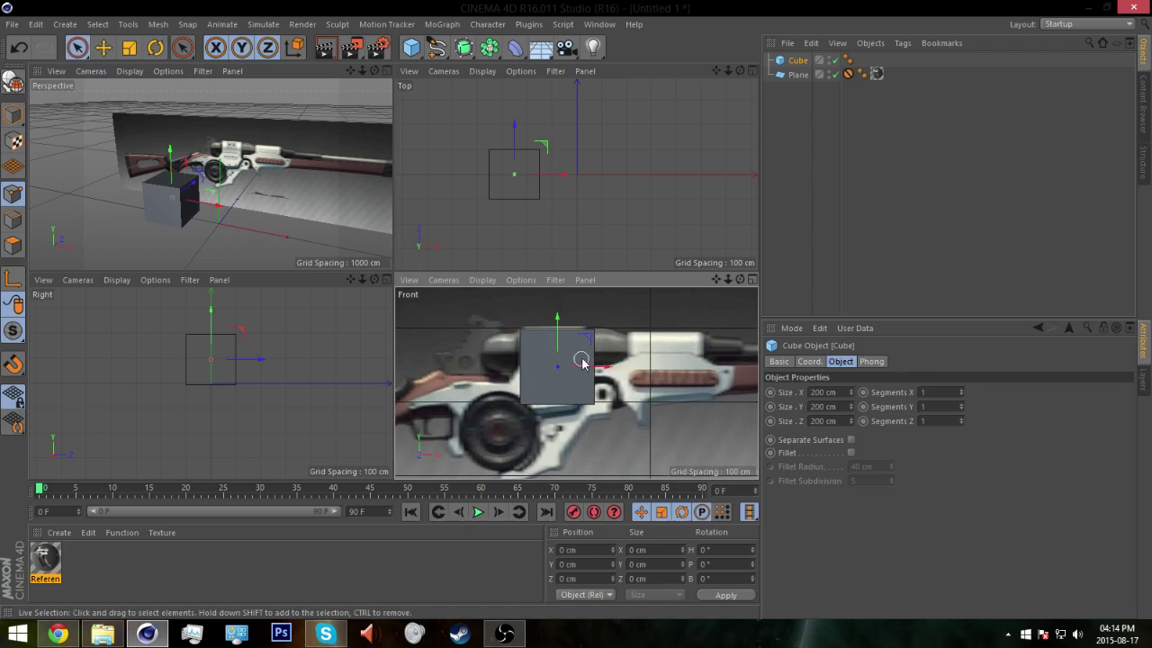
Step: Convert the cube to an editable polygon object and switch to Polygons mode
key(c)
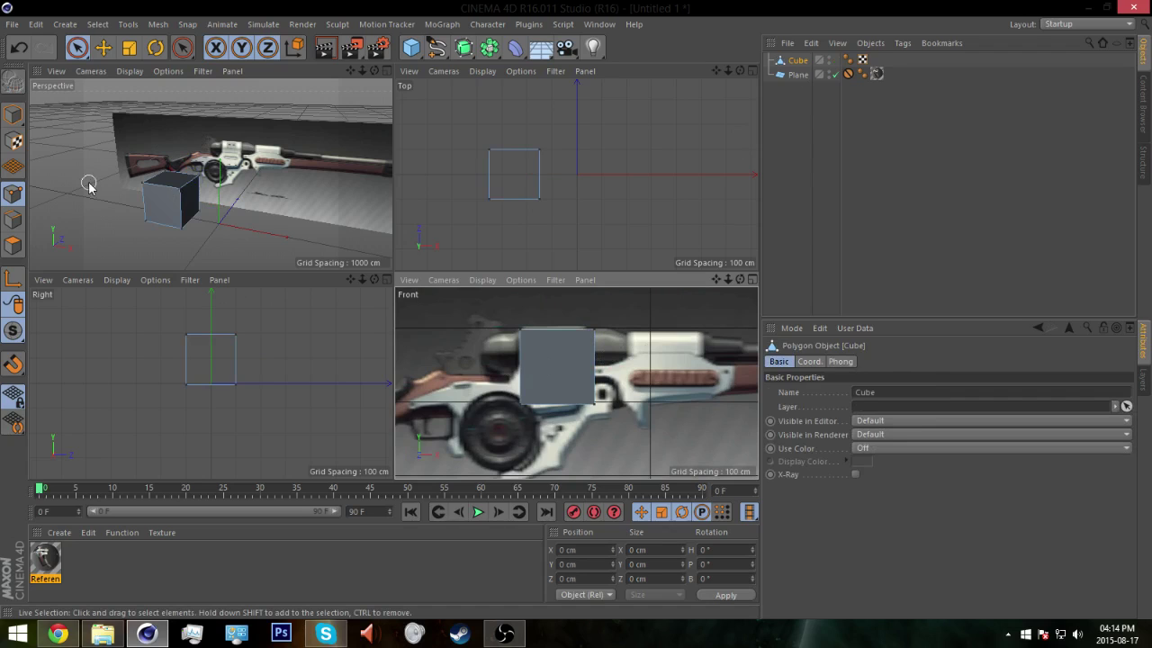
click(14, 255)
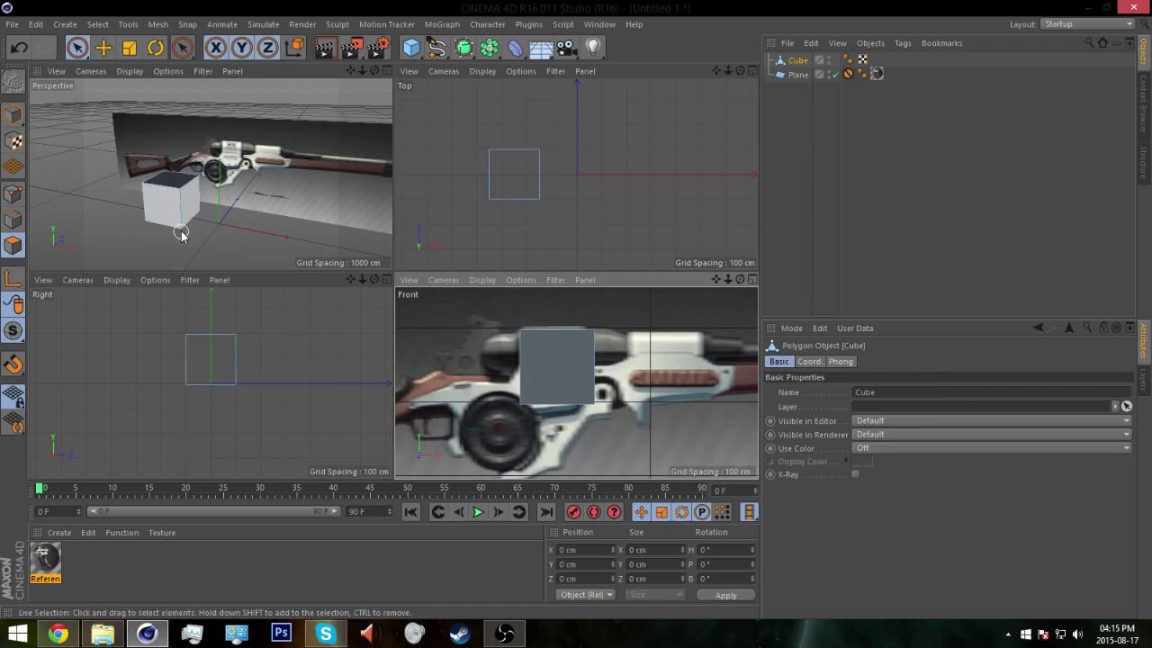
drag(411, 46, 543, 96)
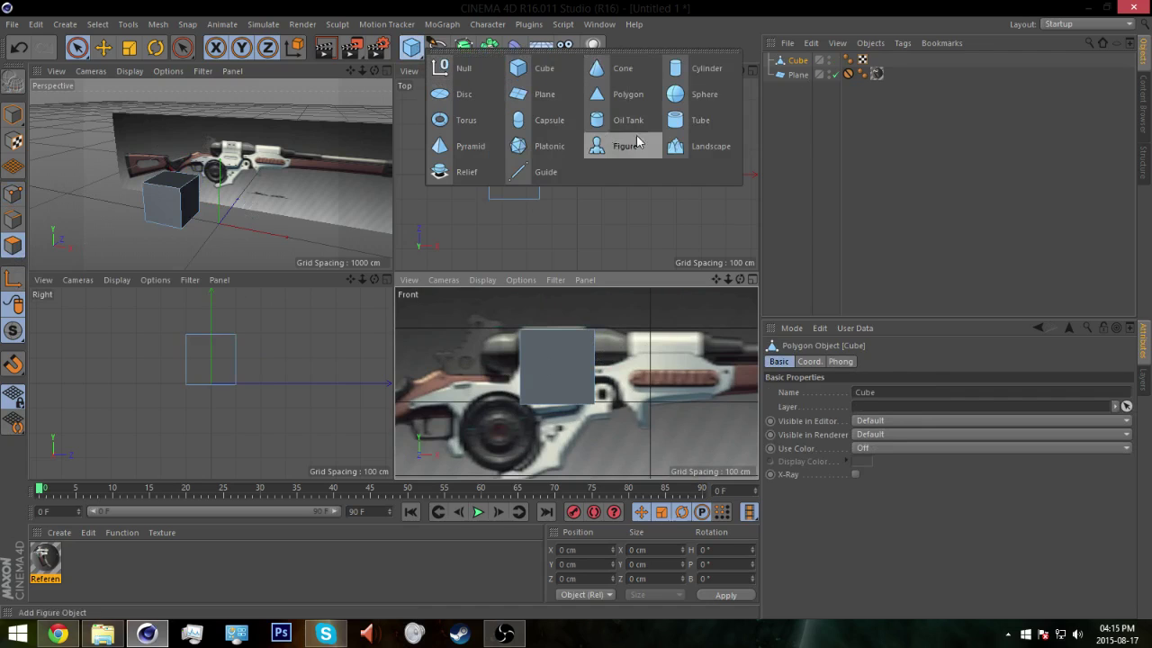
click(380, 82)
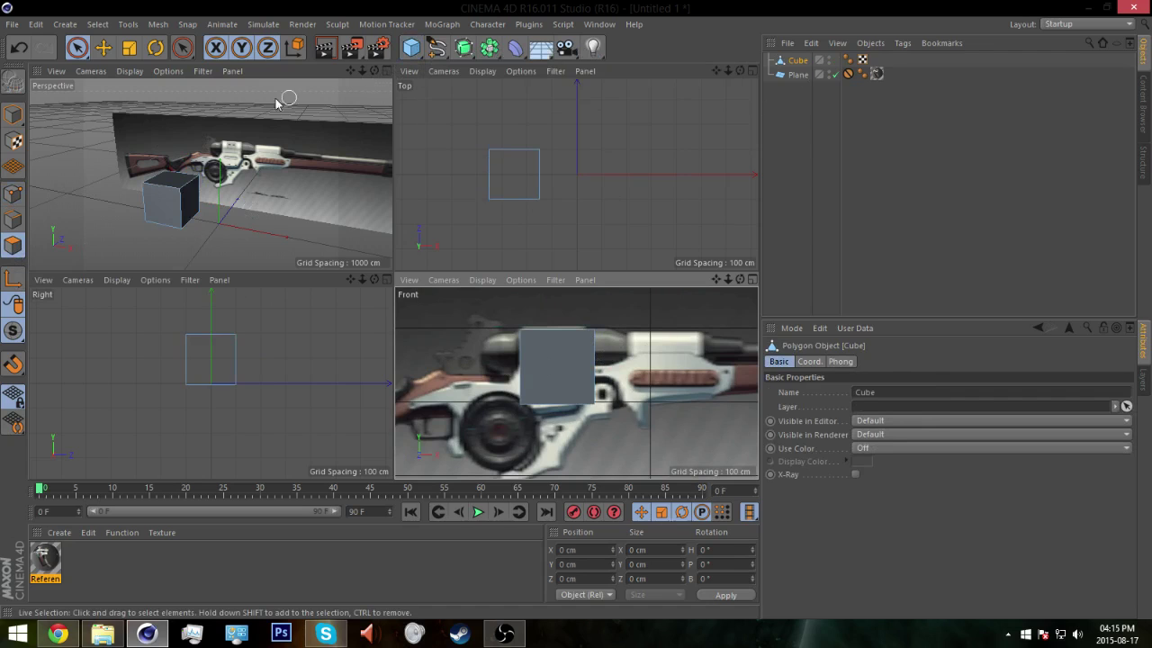
Step: Compare how the cube is handled in Model, Polygons and Edges modes from several angles in the Perspective view
scroll(186, 209, up, 5)
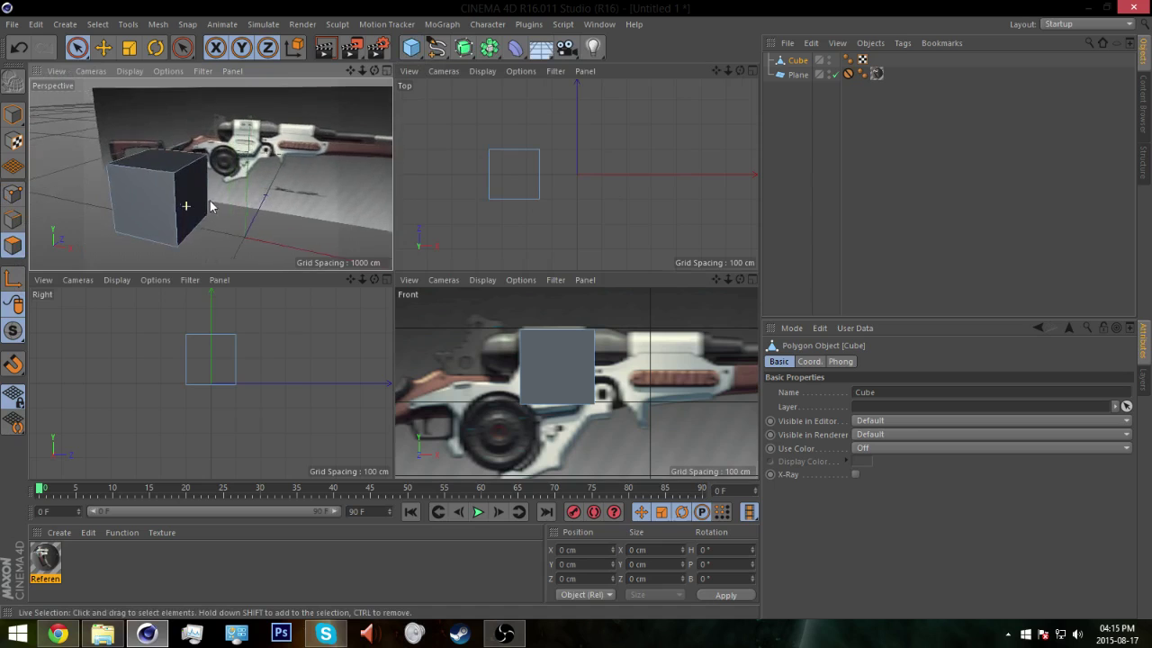
alt+drag(171, 215, 180, 194)
click(13, 116)
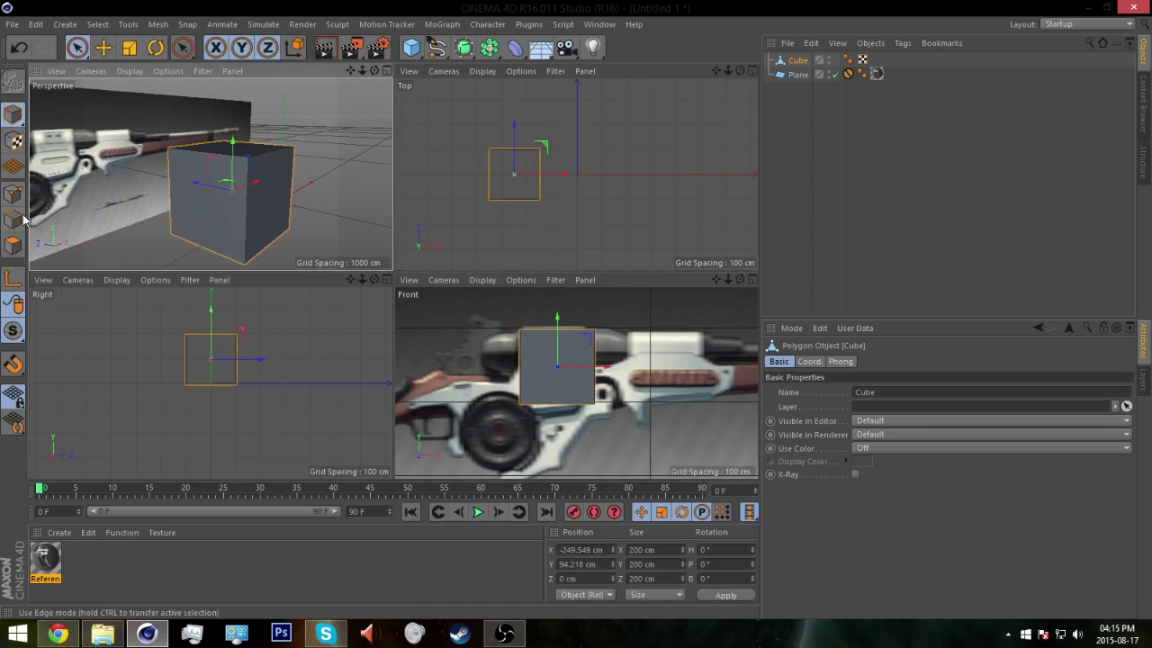
click(16, 247)
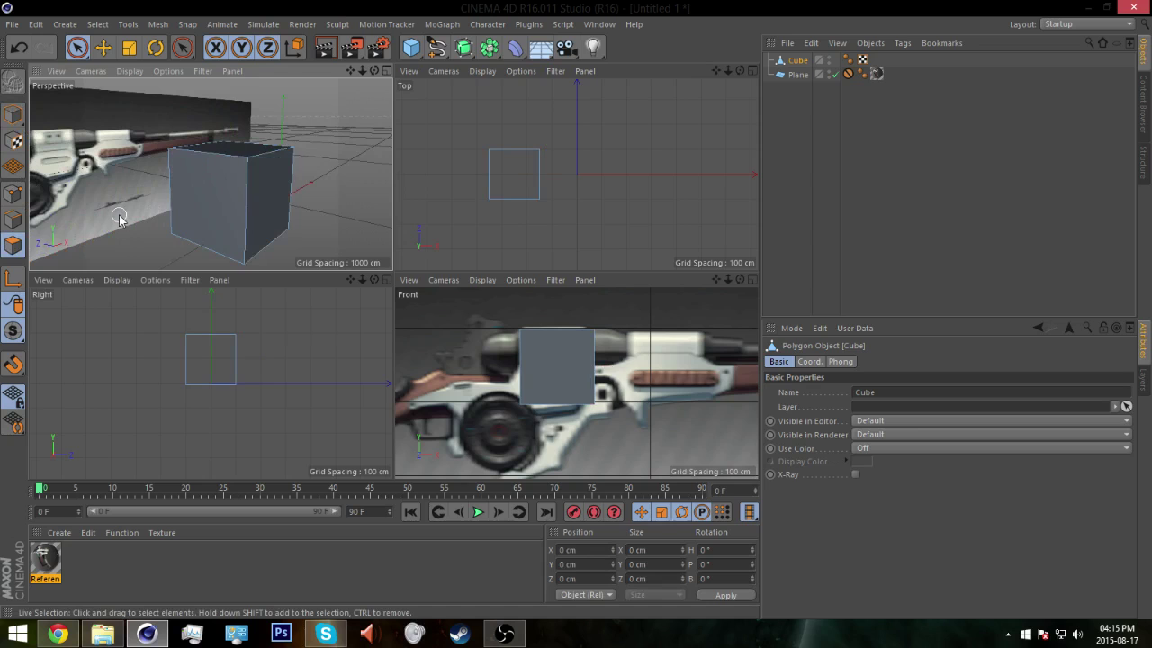
mouse_move(248, 186)
alt+mouse_down()
mouse_move(94, 169)
mouse_move(240, 186)
alt+mouse_up()
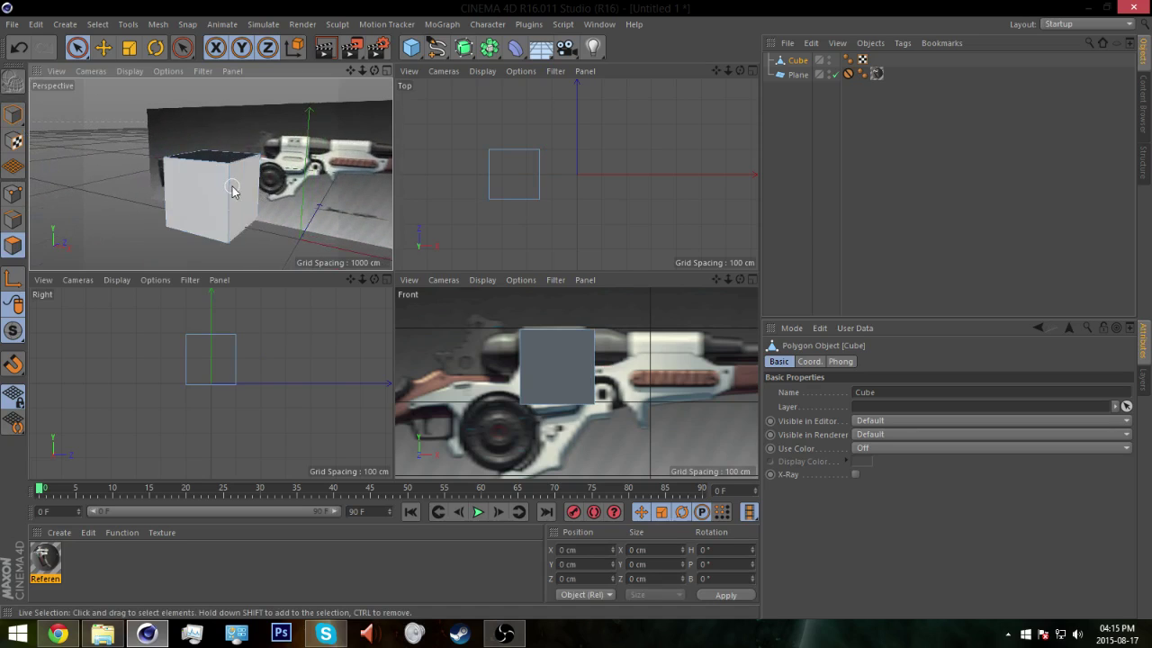
click(7, 227)
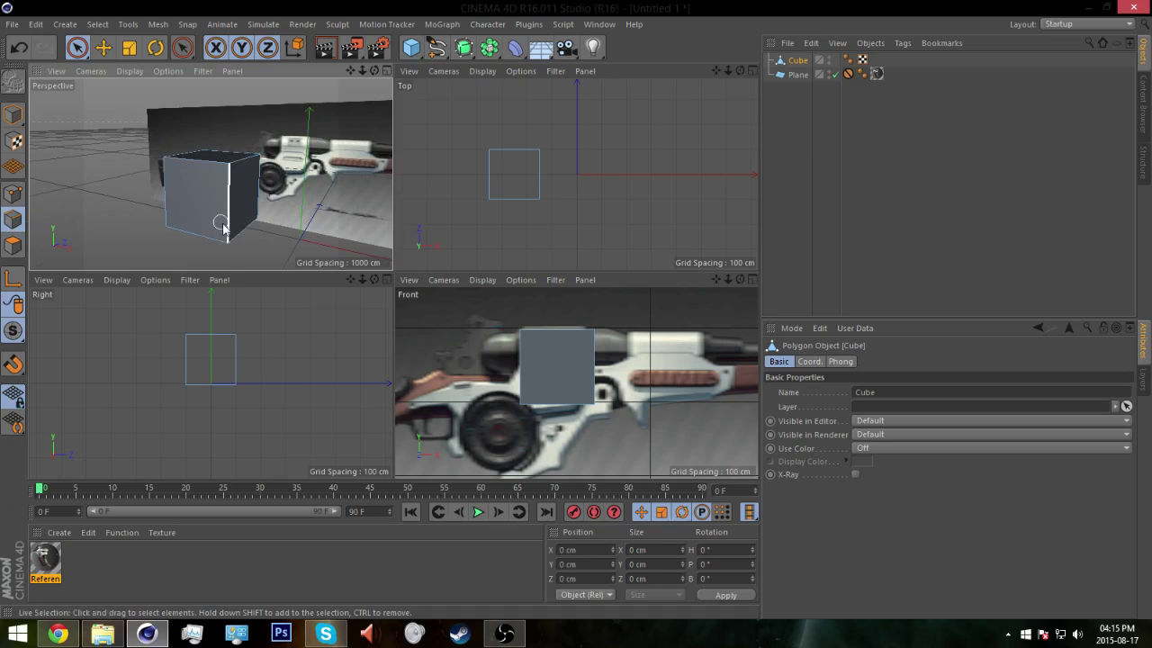
Step: Switch to Points mode and select single upper corner points of the cube, ending on the one at X 100, Y 100, Z -100 cm
click(13, 196)
click(165, 157)
click(229, 168)
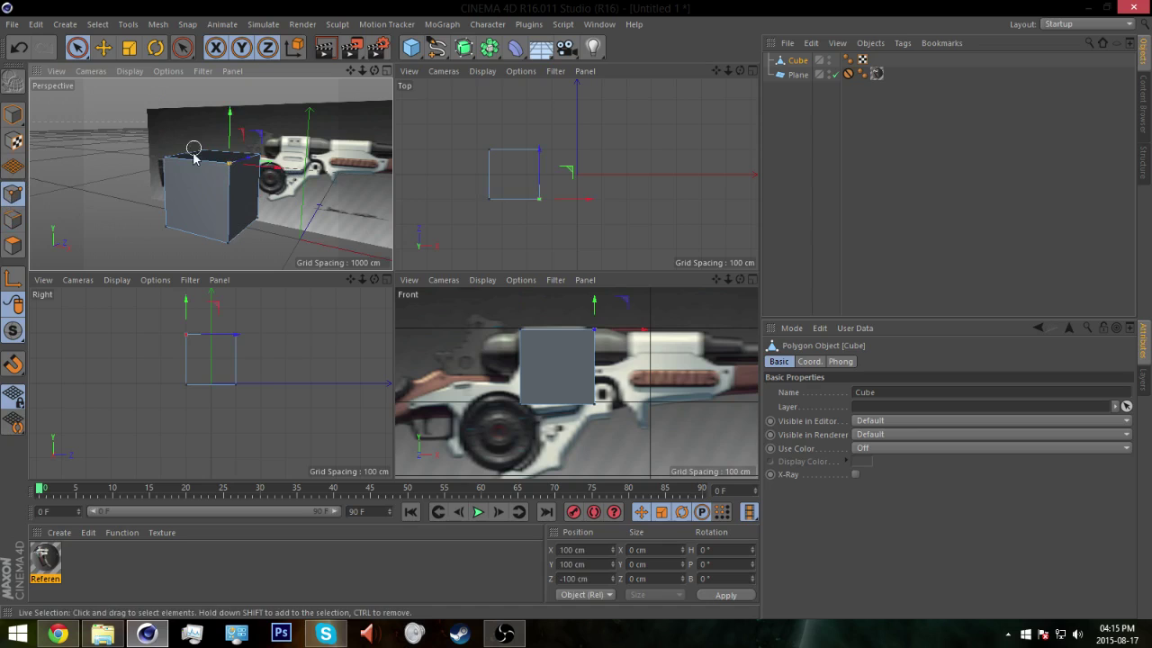
Step: Try lowering the cube's selected corner point along Y to about -8 cm, and undo the move
drag(231, 121, 240, 170)
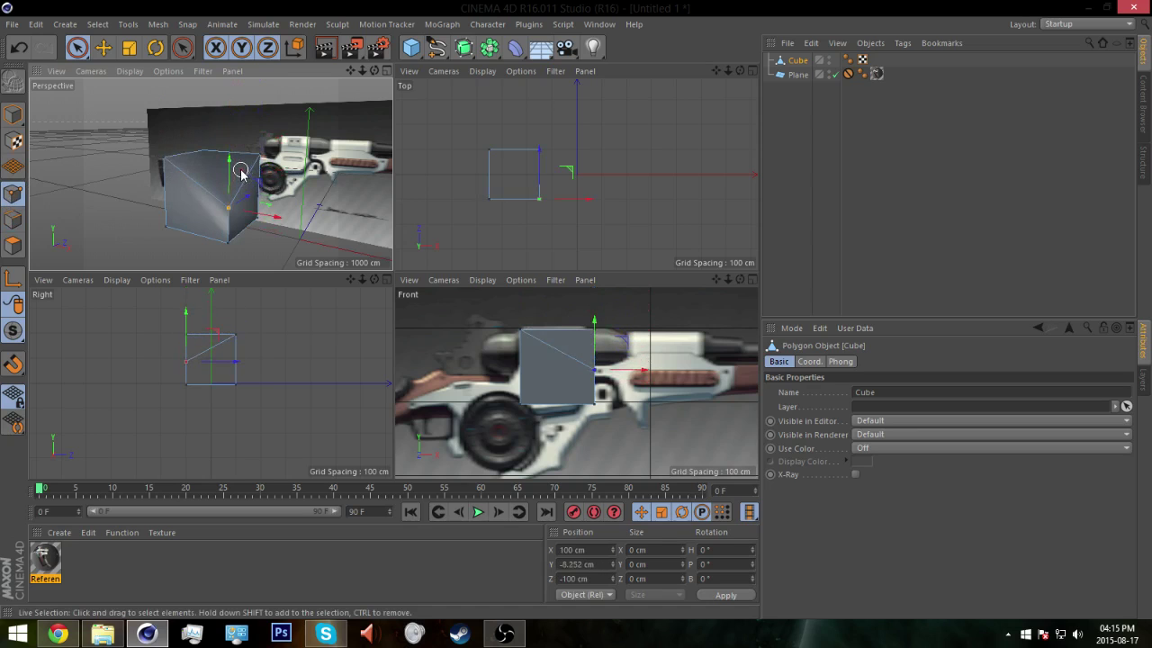
key(ctrl+z)
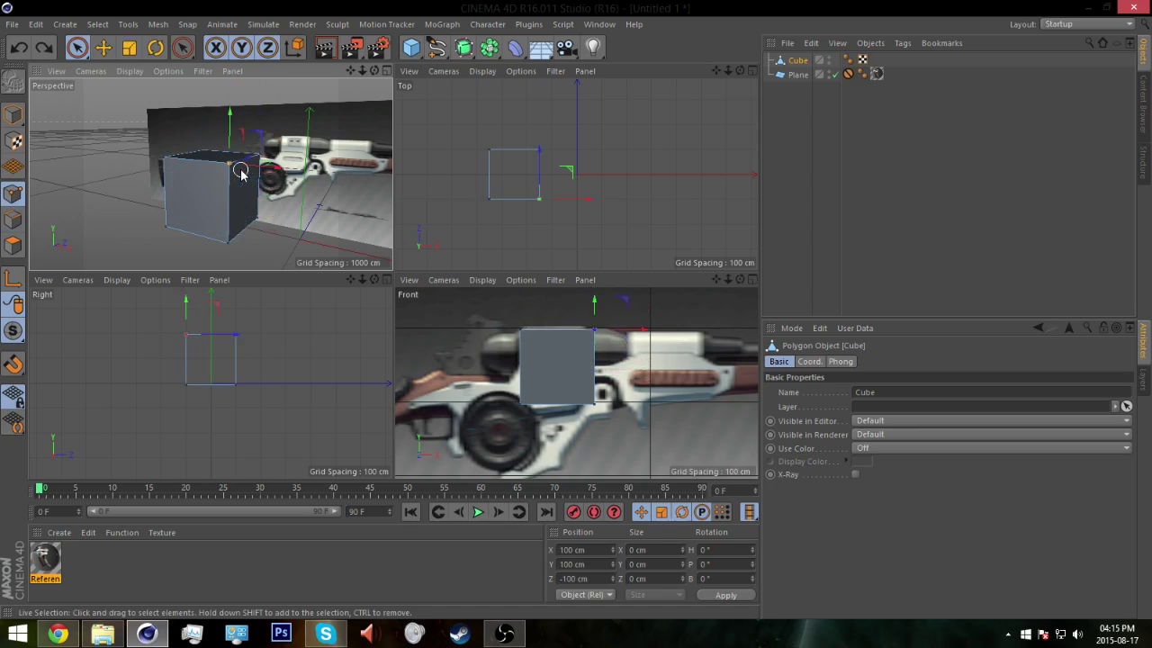
Step: Switch to Polygons mode and move the cube's muzzle-side end face along X to about 414 cm
click(14, 246)
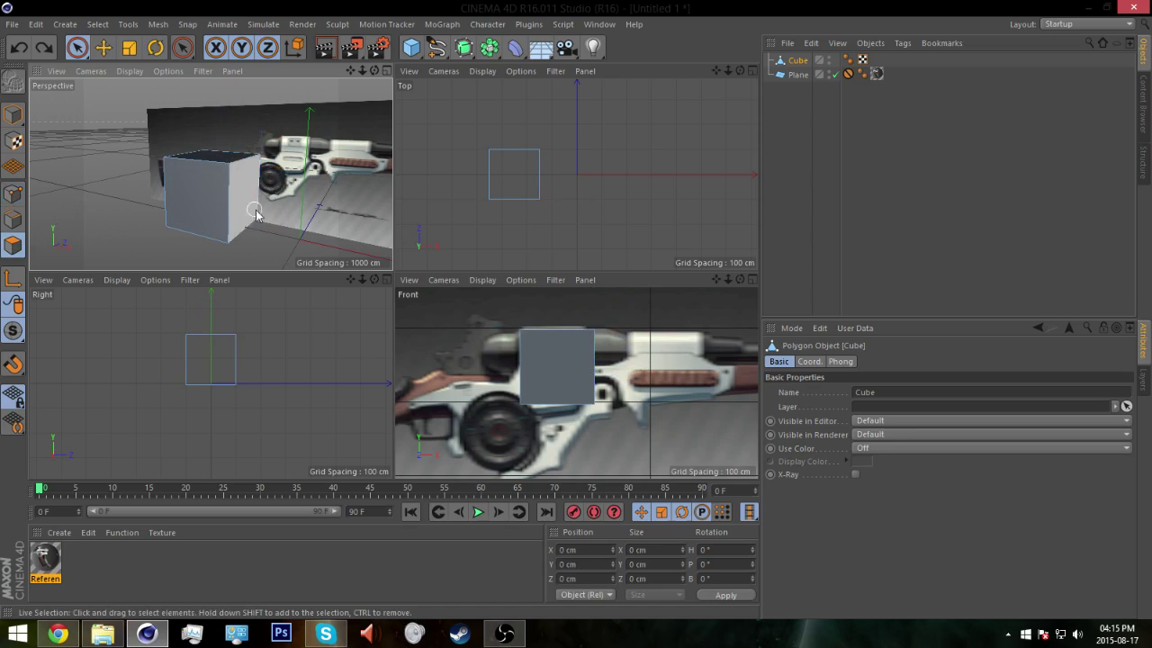
mouse_move(582, 356)
alt+middle_down()
mouse_move(450, 354)
mouse_move(570, 362)
alt+middle_up()
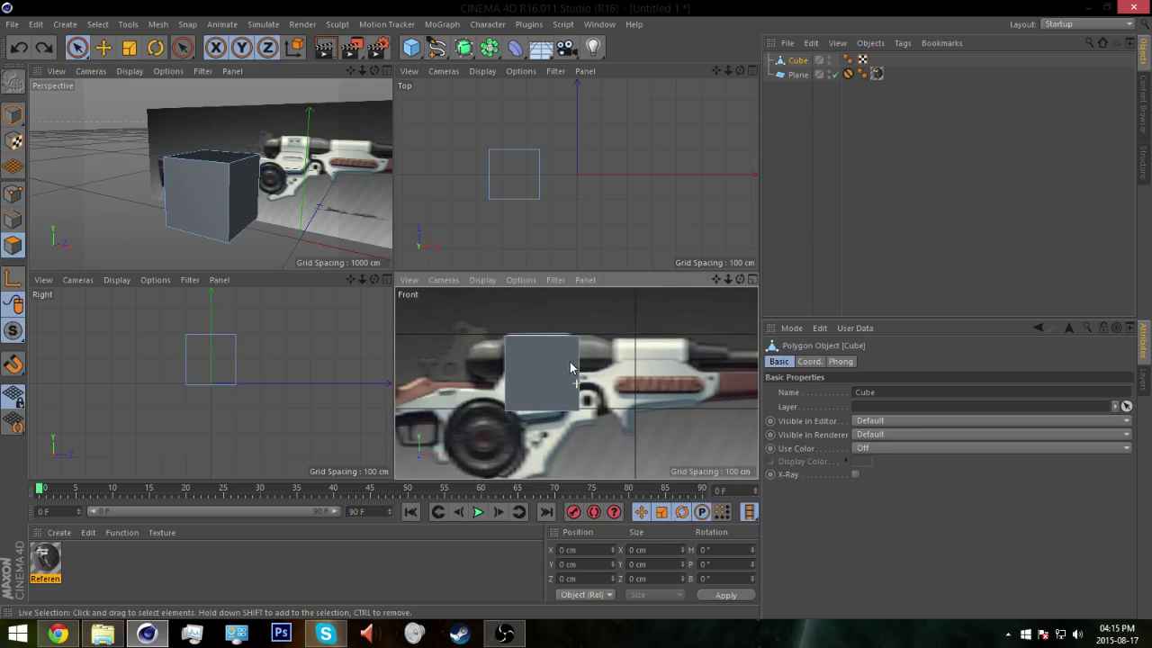
click(245, 198)
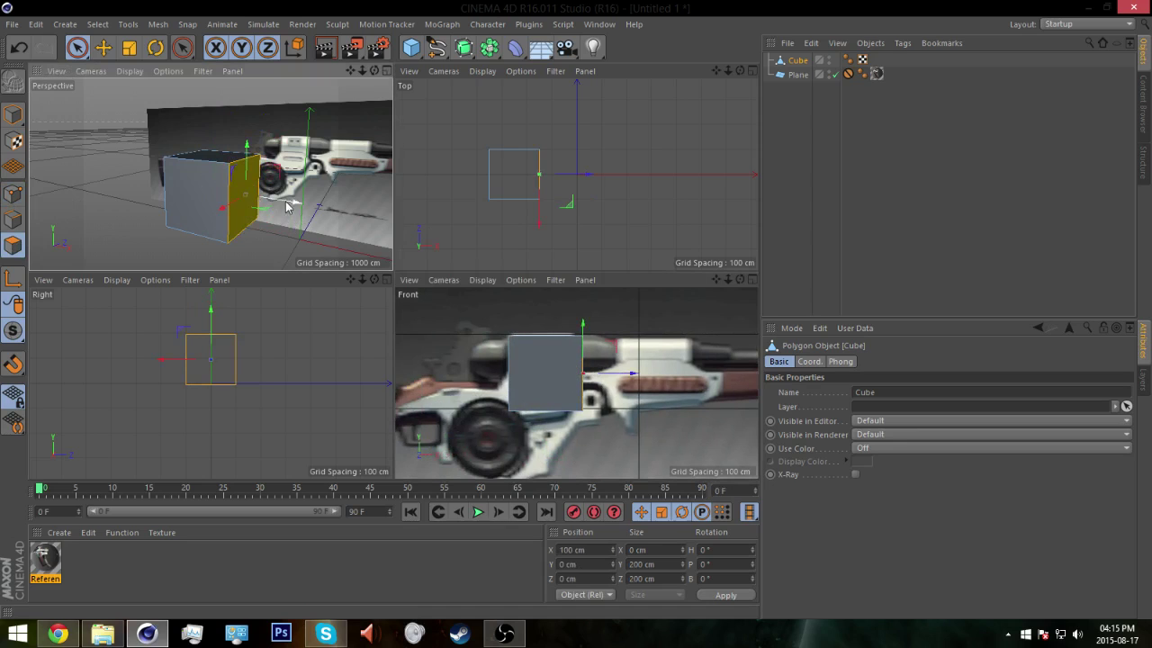
drag(285, 207, 347, 221)
drag(704, 374, 741, 377)
alt+middle_drag(645, 376, 607, 362)
Step: Compare the Scale, Rotate and Move handles on the selected end face and toggle between world and object coordinates
key(t)
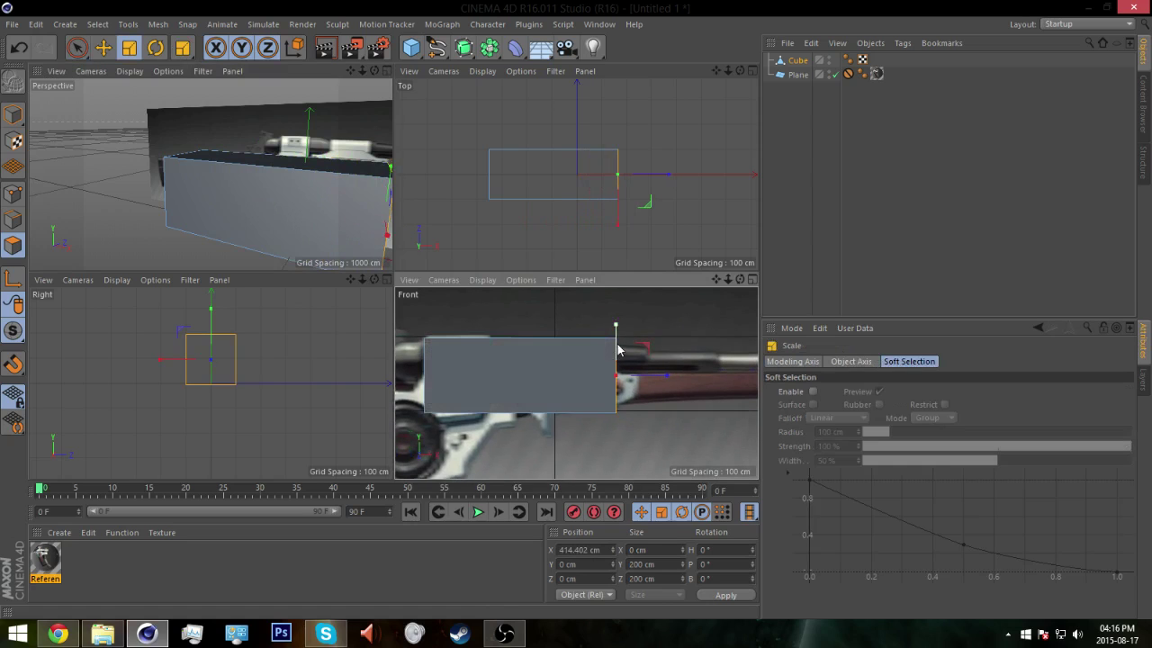
key(r)
key(w)
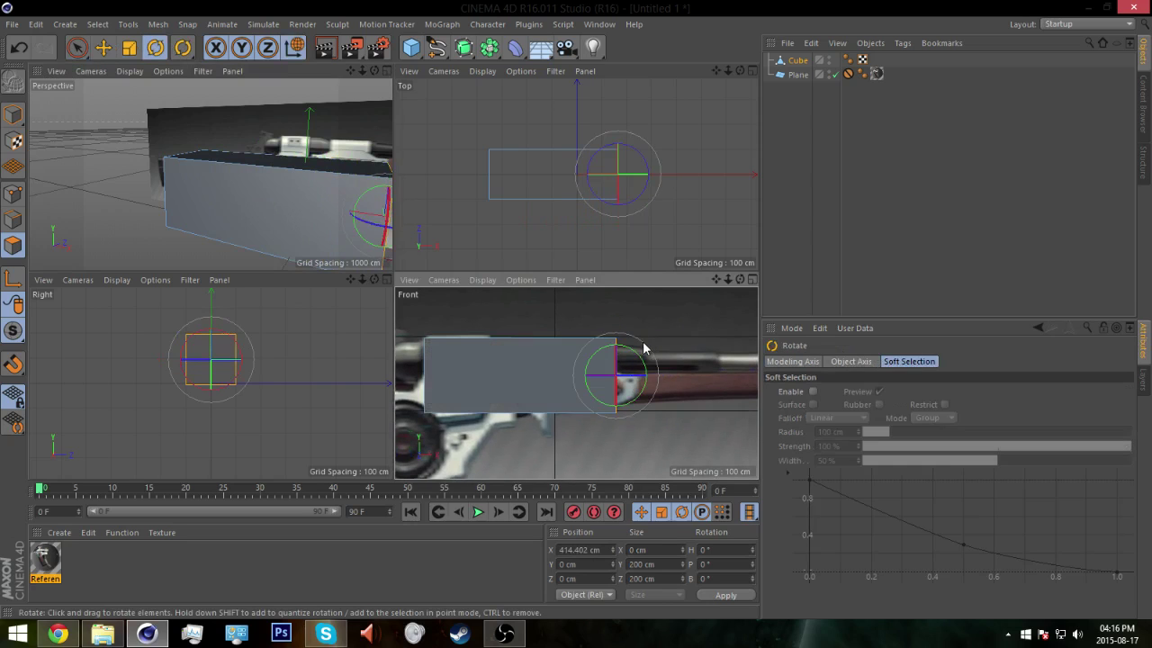
key(w)
key(w)
key(w)
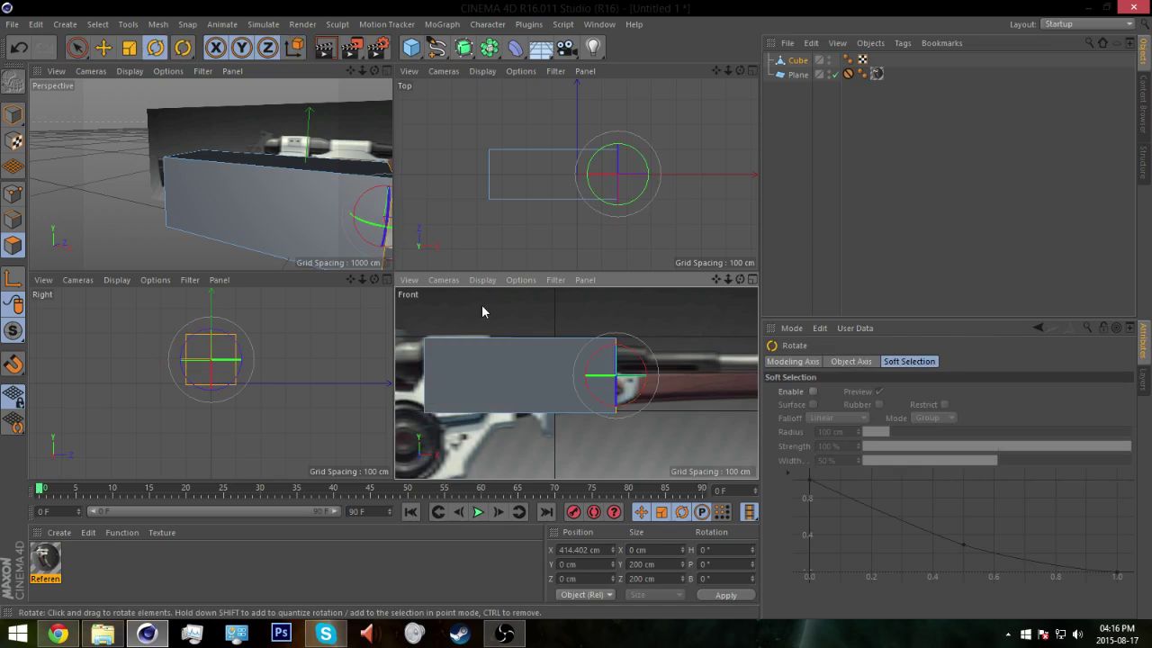
key(e)
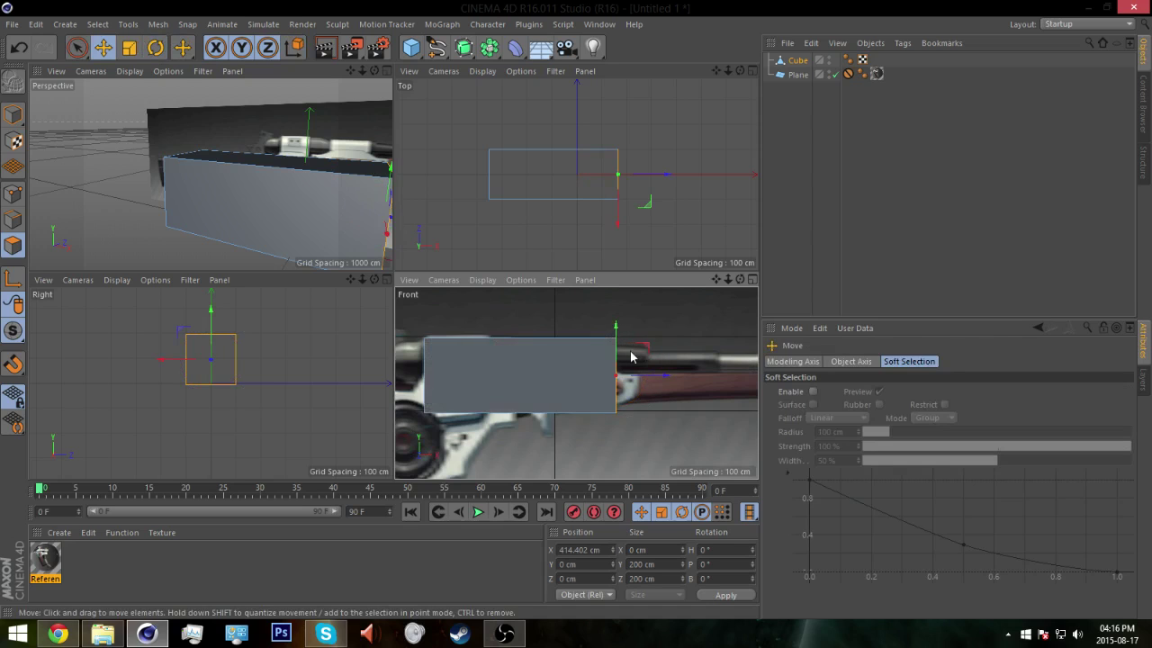
key(r)
key(t)
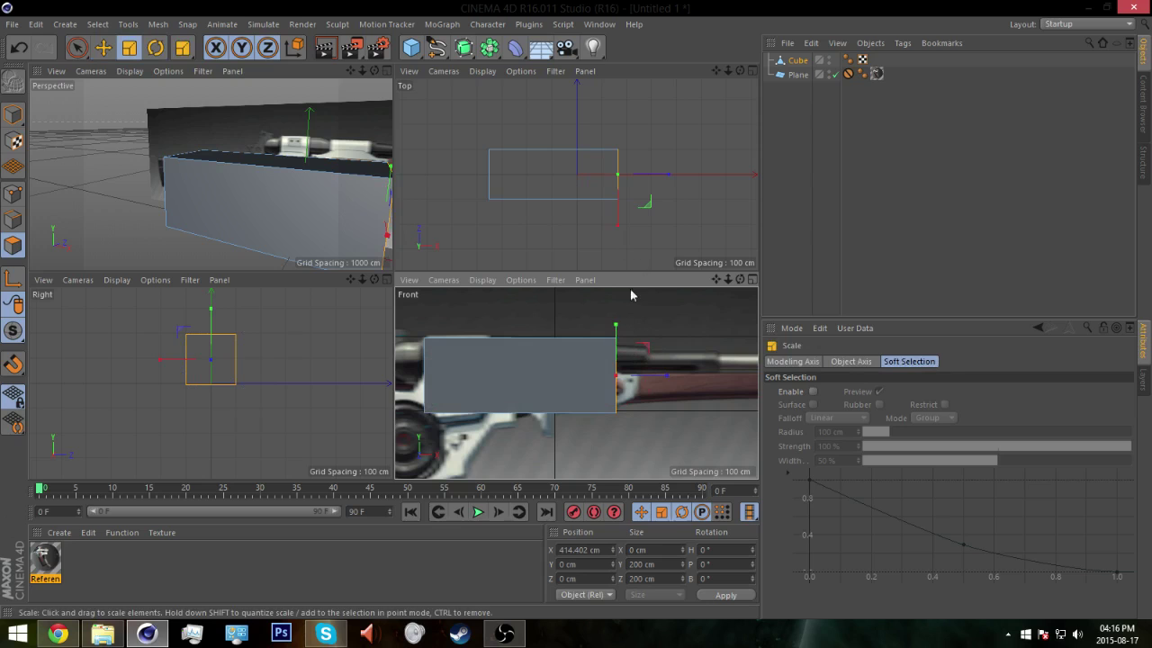
Step: Scale the muzzle-side end face to about 176 cm high and raise it to about Y 10 cm
alt+drag(383, 225, 261, 207)
drag(616, 325, 615, 335)
key(e)
alt+middle_drag(612, 360, 545, 352)
alt+drag(317, 225, 401, 225)
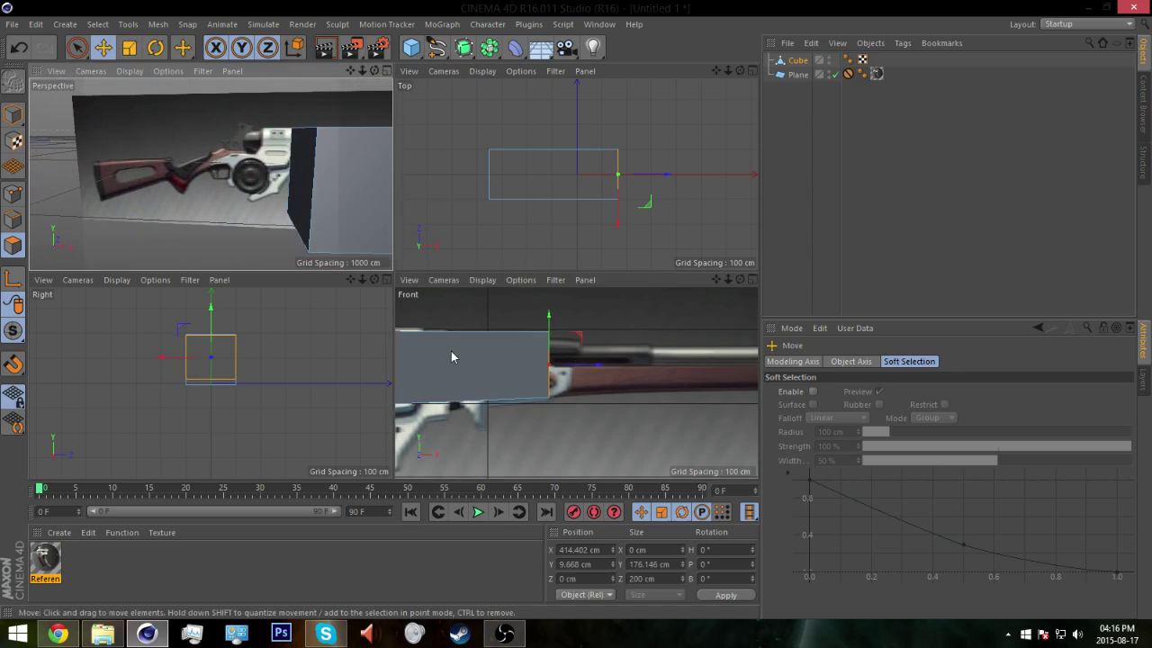
Step: Scale the stock-side end face to about 257 cm high and lower it to about Y -28 cm
scroll(441, 331, up, 3)
alt+middle_drag(540, 360, 629, 379)
alt+drag(324, 180, 257, 159)
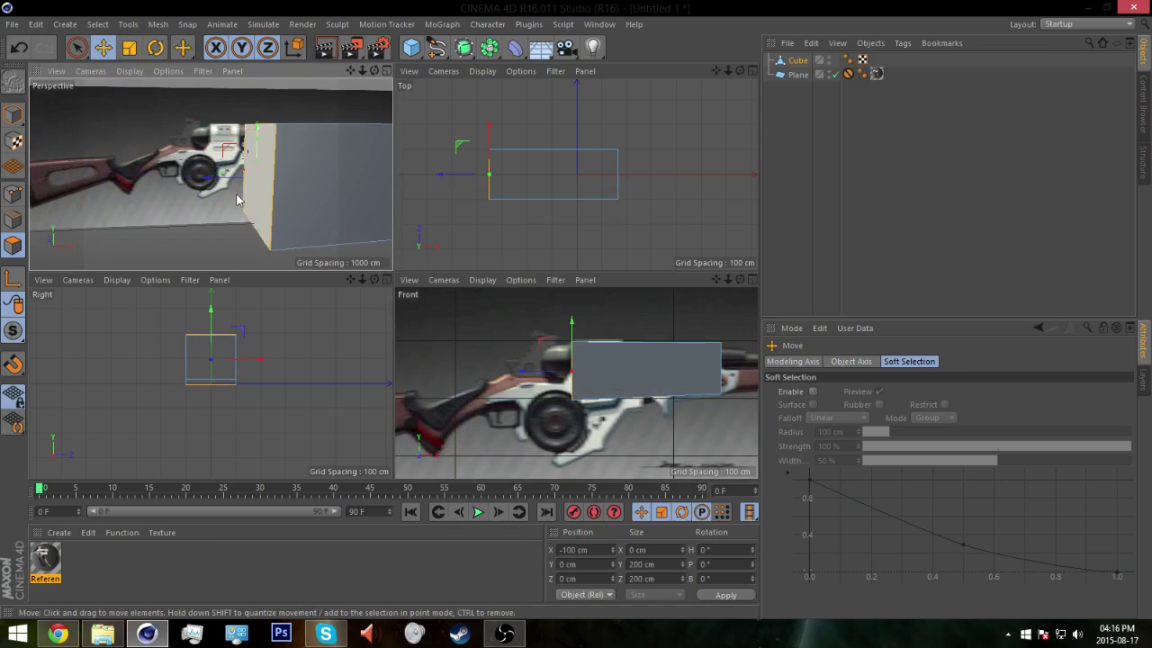
key(t)
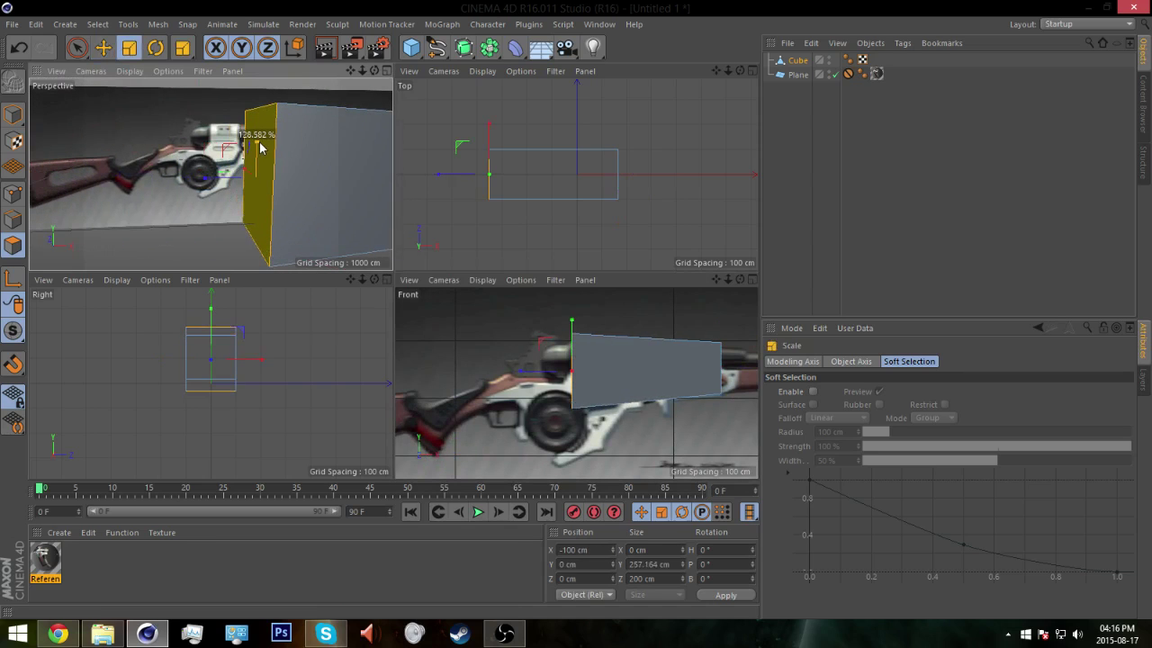
drag(261, 150, 164, 210)
Step: Extrude the muzzle-side end face by 365 cm and move the new face back to about X 505 cm
click(220, 196)
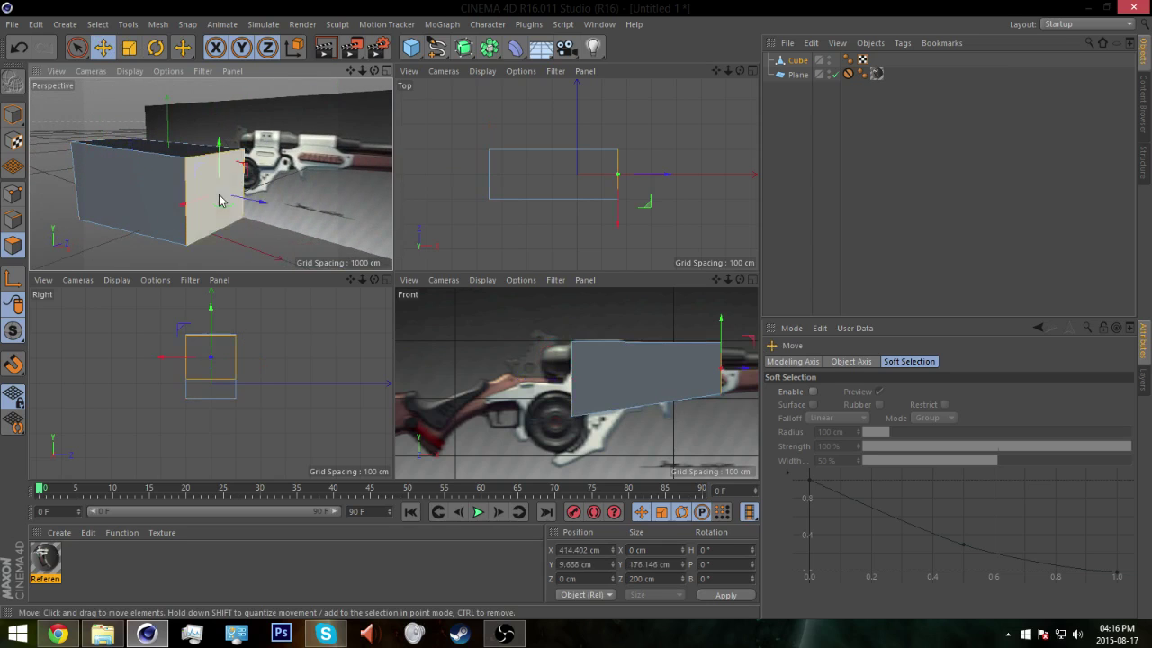
right_click(274, 247)
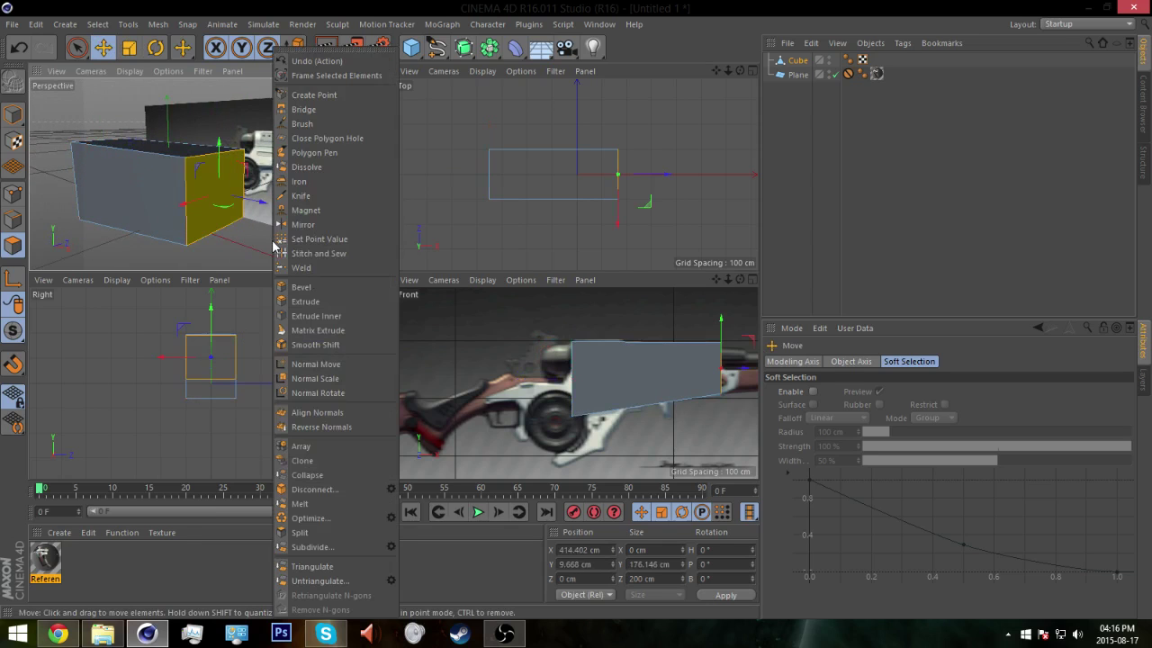
click(306, 304)
alt+drag(238, 212, 261, 225)
alt+middle_drag(261, 223, 136, 208)
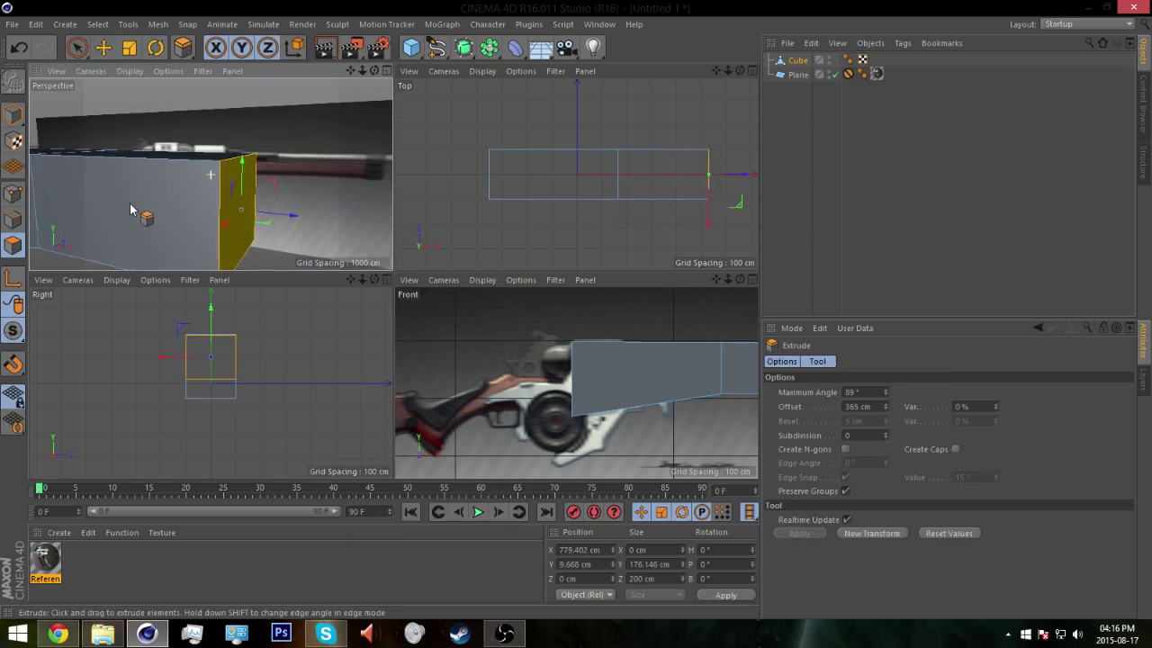
alt+right_drag(592, 396, 624, 380)
key(e)
drag(671, 385, 570, 355)
alt+drag(171, 225, 284, 234)
right_click(240, 237)
click(285, 301)
drag(585, 344, 624, 353)
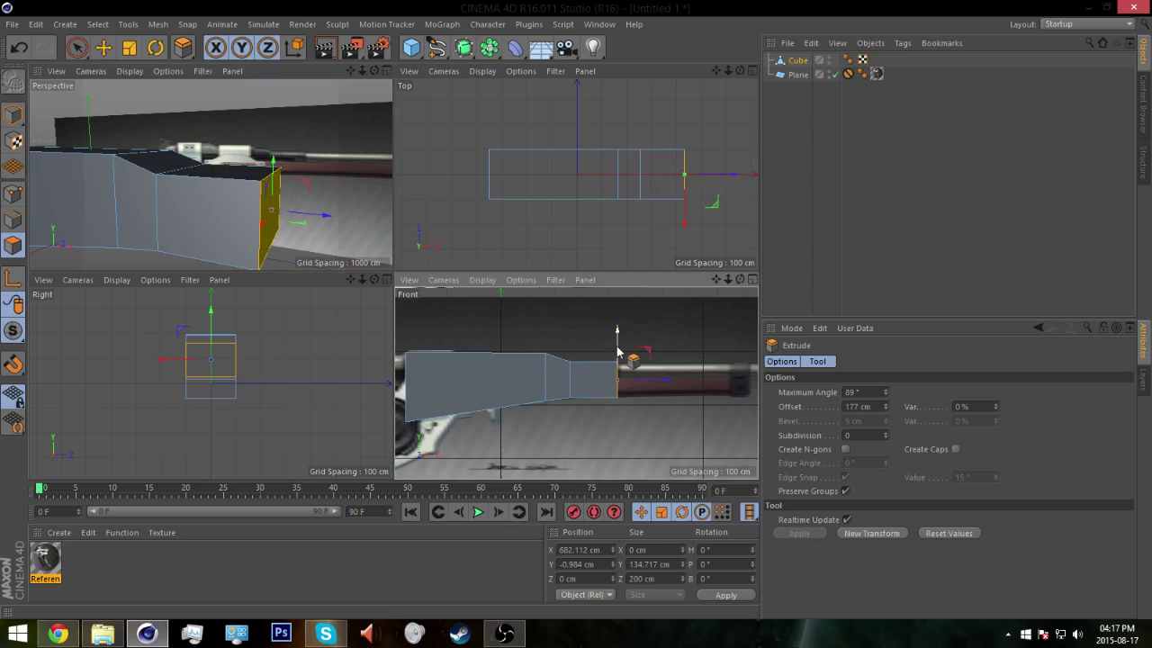
right_click(339, 217)
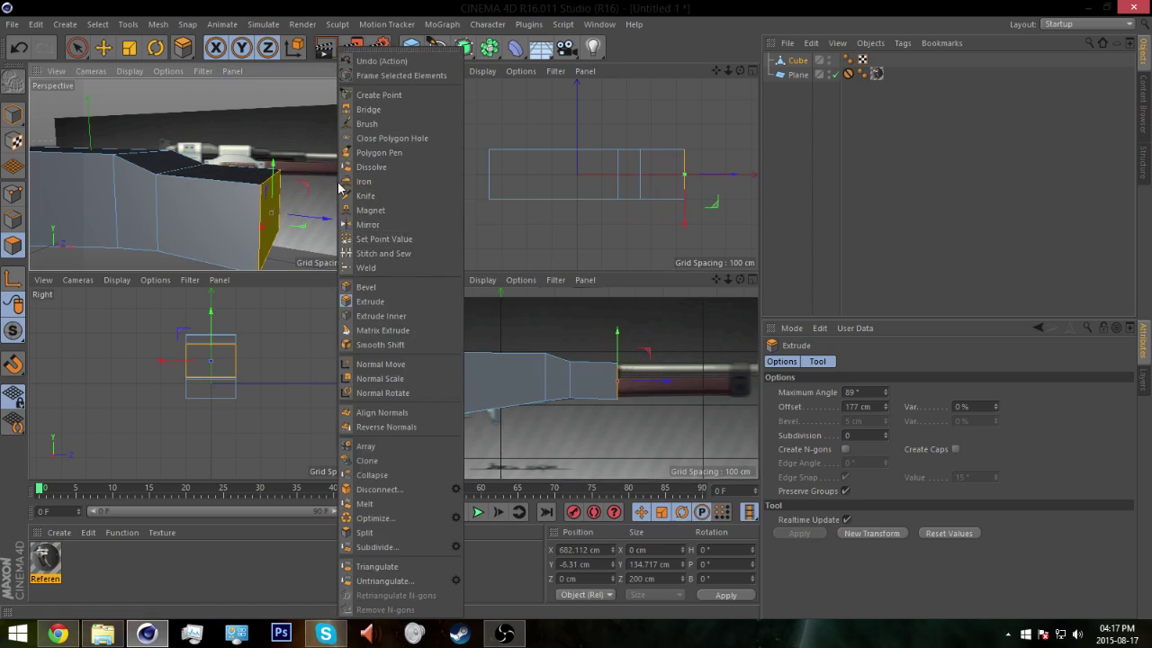
click(334, 212)
drag(621, 331, 621, 349)
mouse_move(360, 232)
mouse_down()
mouse_move(422, 232)
mouse_move(378, 226)
mouse_move(368, 237)
mouse_move(354, 226)
mouse_up()
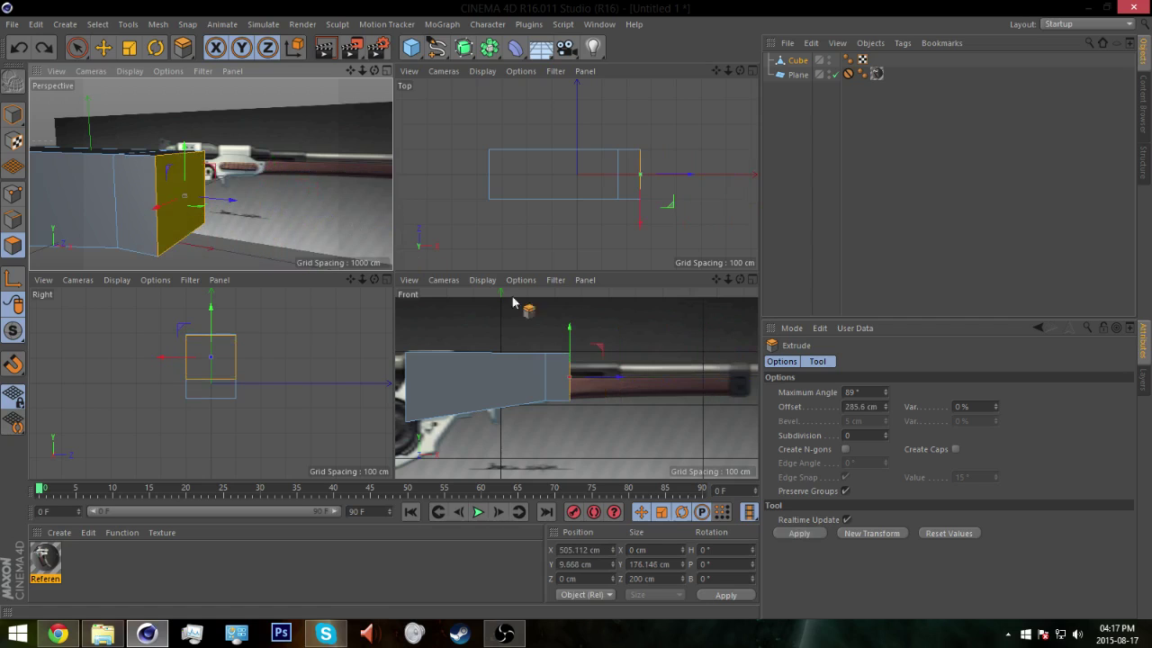
Step: Lower the muzzle-side end face to about Y -6 cm and scale its height to about 154 cm
drag(609, 394, 570, 348)
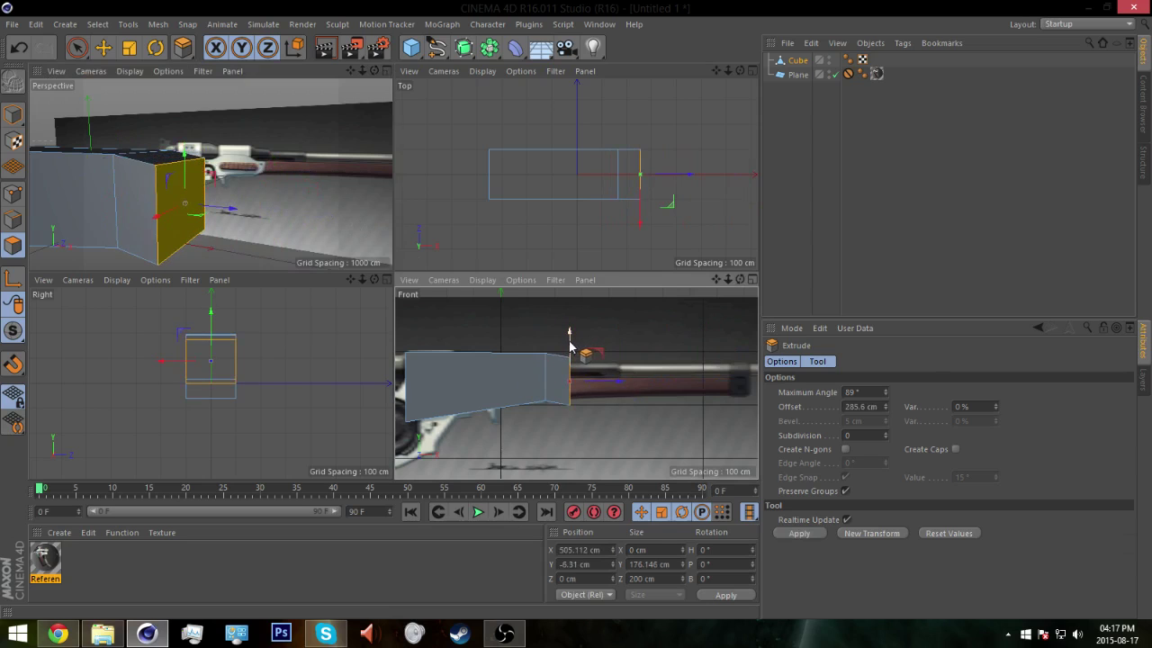
key(t)
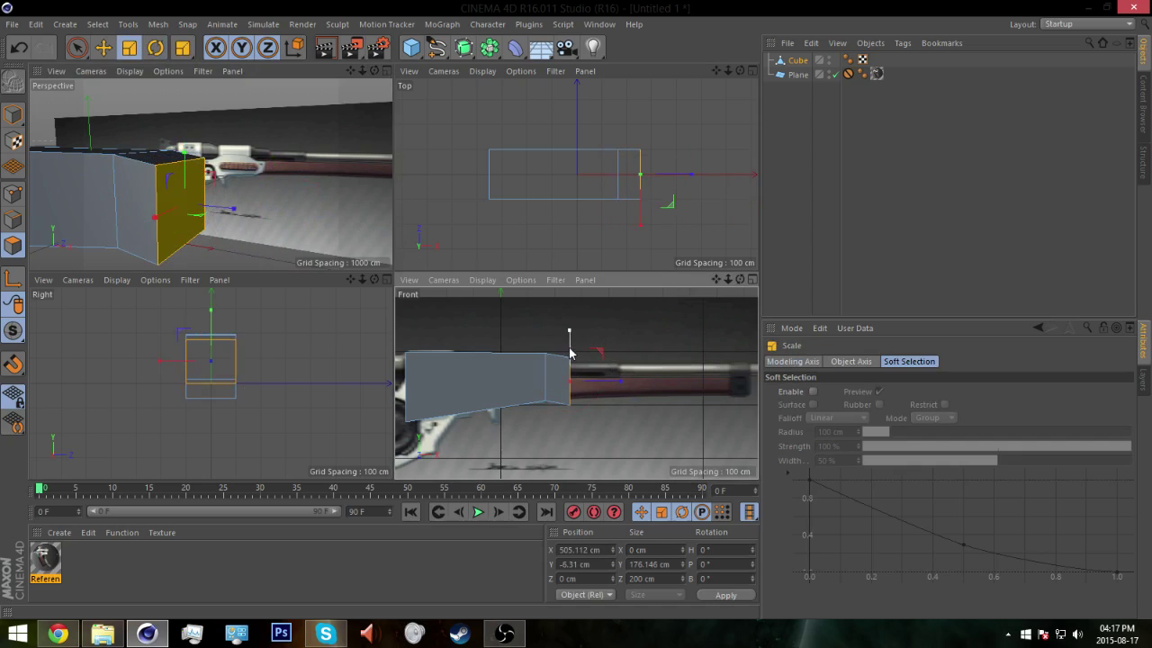
drag(570, 356, 580, 362)
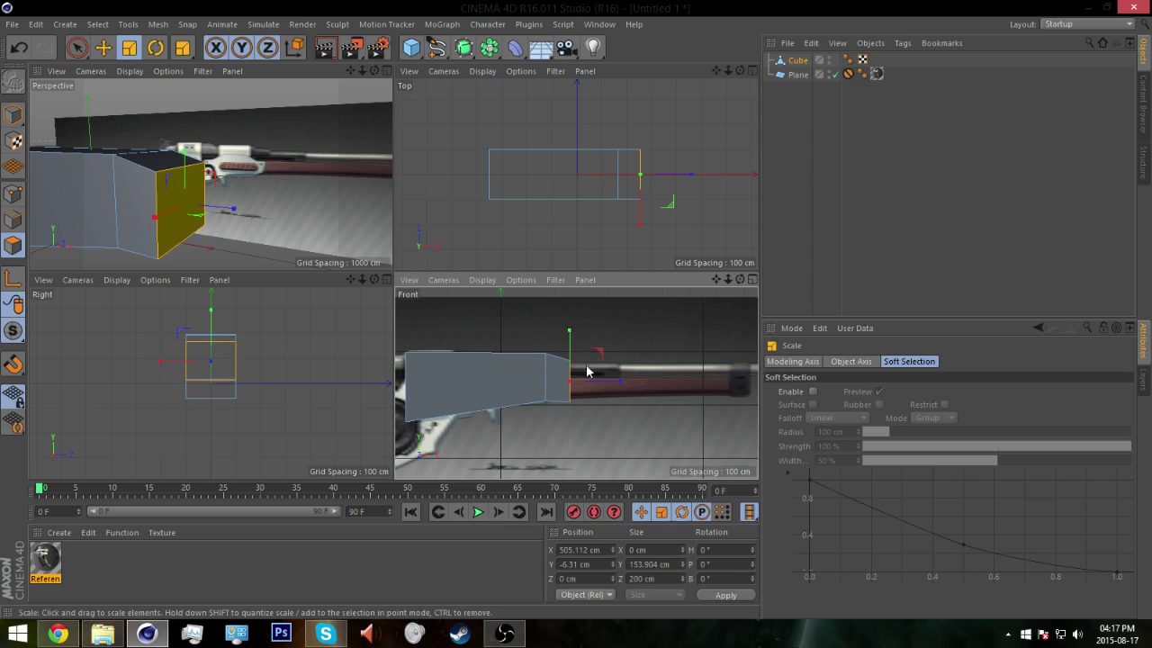
Step: Extrude the end face to about X 539 cm, then shrink it to about 77 cm high at about Y -37 cm
right_click(608, 330)
click(633, 302)
drag(635, 307, 656, 307)
key(t)
drag(621, 363, 583, 364)
key(e)
scroll(646, 385, up, 3)
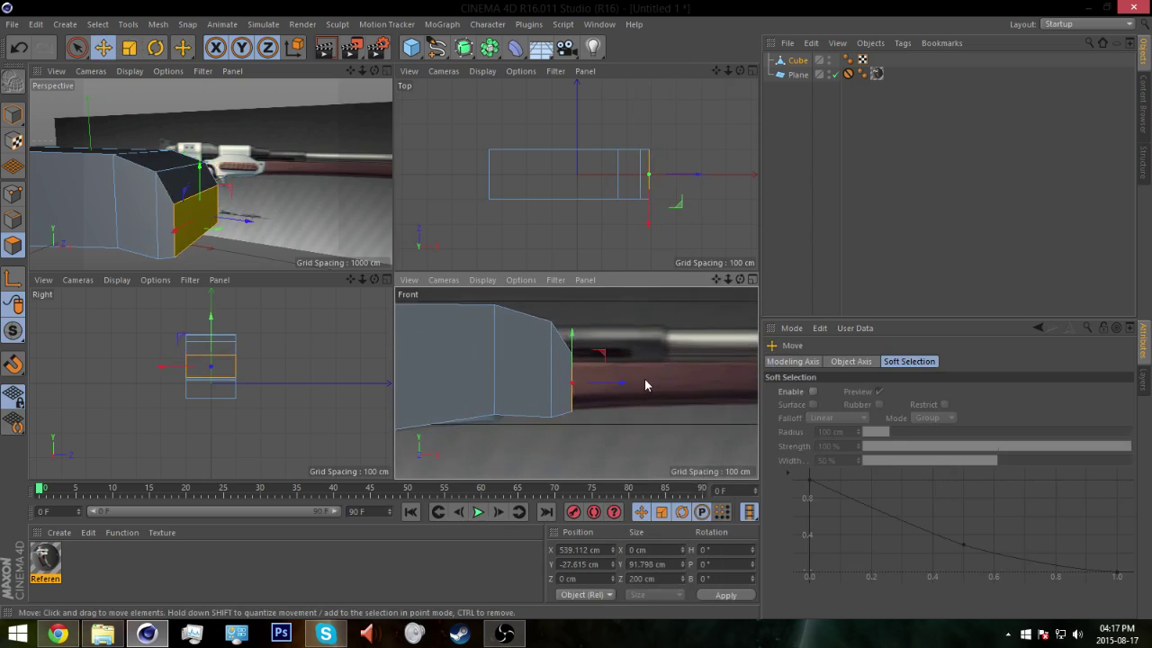
alt+middle_drag(646, 385, 577, 387)
drag(504, 350, 505, 354)
Step: Extrude the end face by 561 cm along the rifle's wooden fore-end
alt+middle_drag(608, 363, 544, 373)
scroll(566, 371, down, 3)
right_click(583, 374)
click(630, 301)
drag(612, 342, 684, 344)
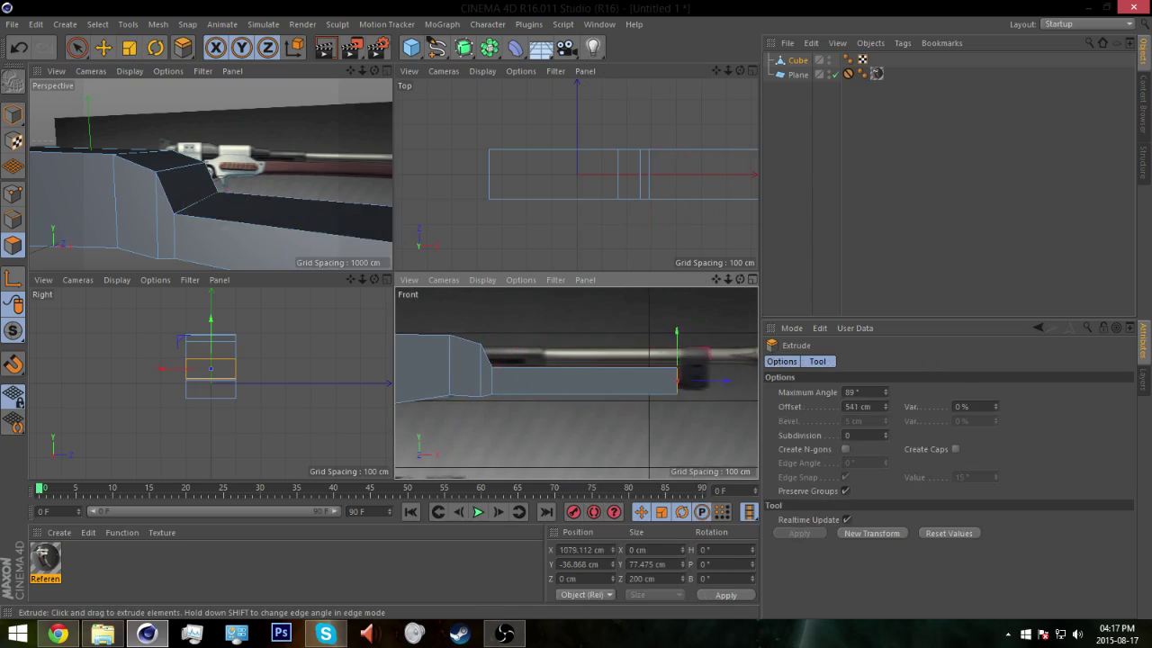
alt+middle_drag(610, 361, 522, 382)
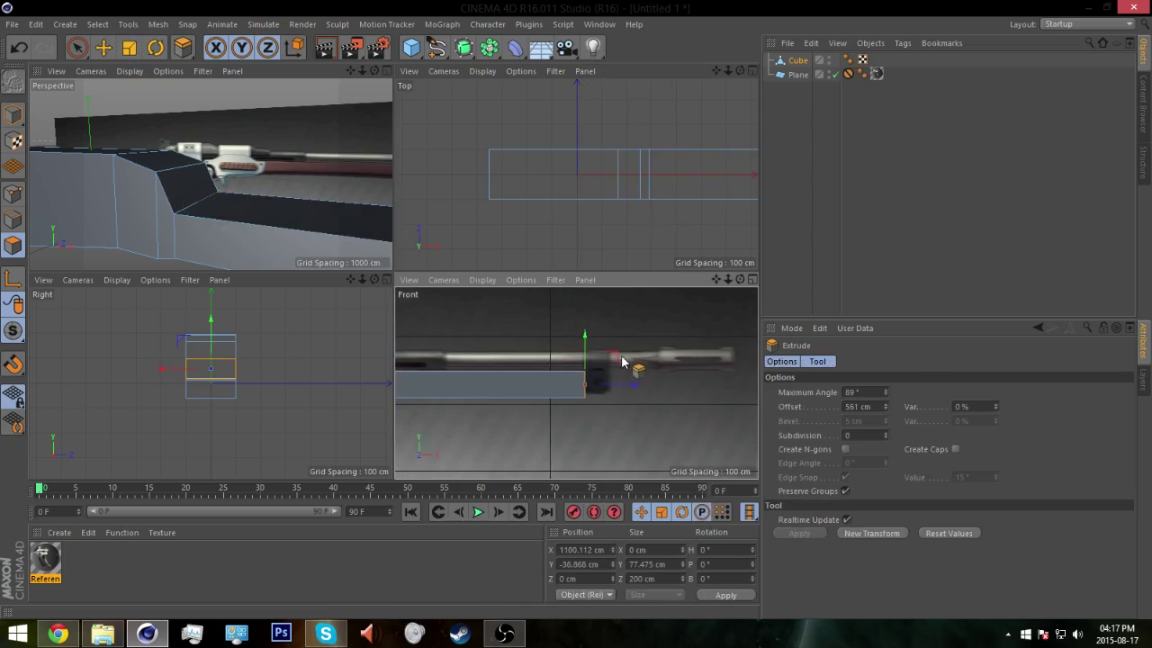
Step: Enlarge the fore-end's end face to about 144 cm high at Y -7 cm and extrude it 62 cm over the dark band
key(t)
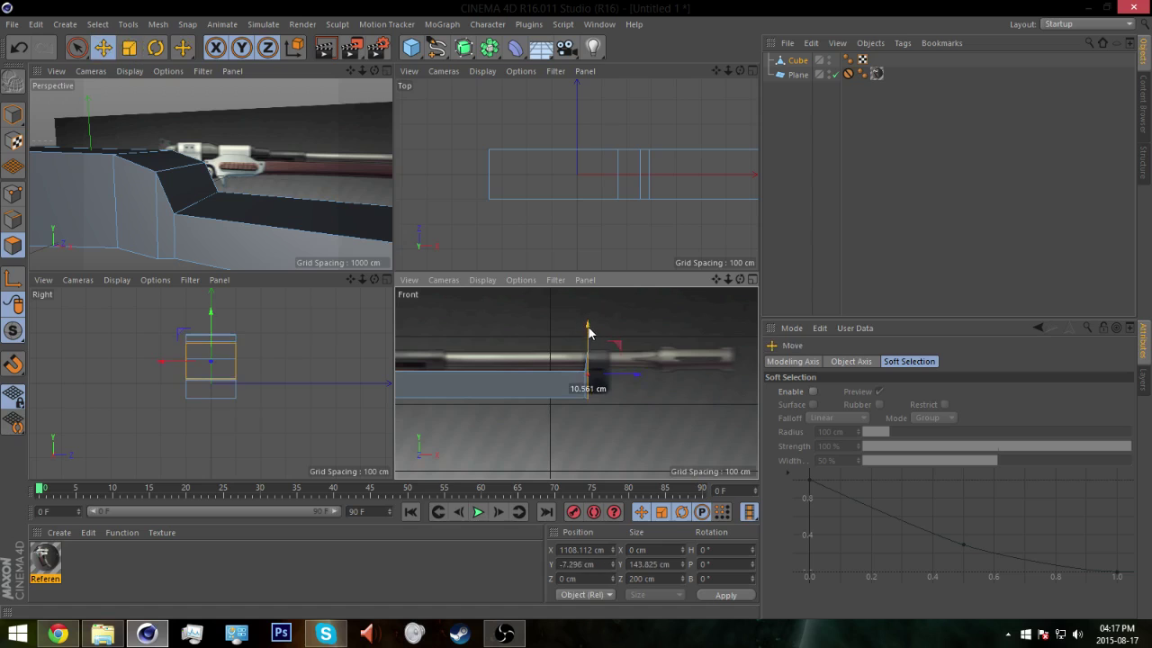
right_click(674, 357)
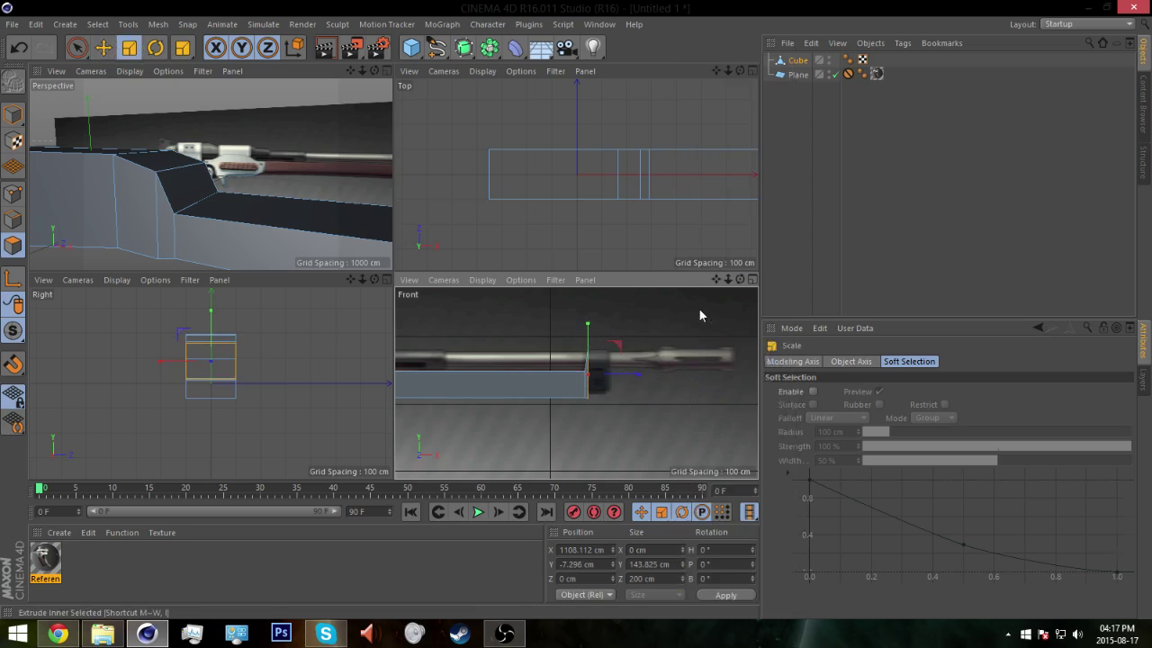
click(706, 315)
right_click(676, 340)
click(706, 300)
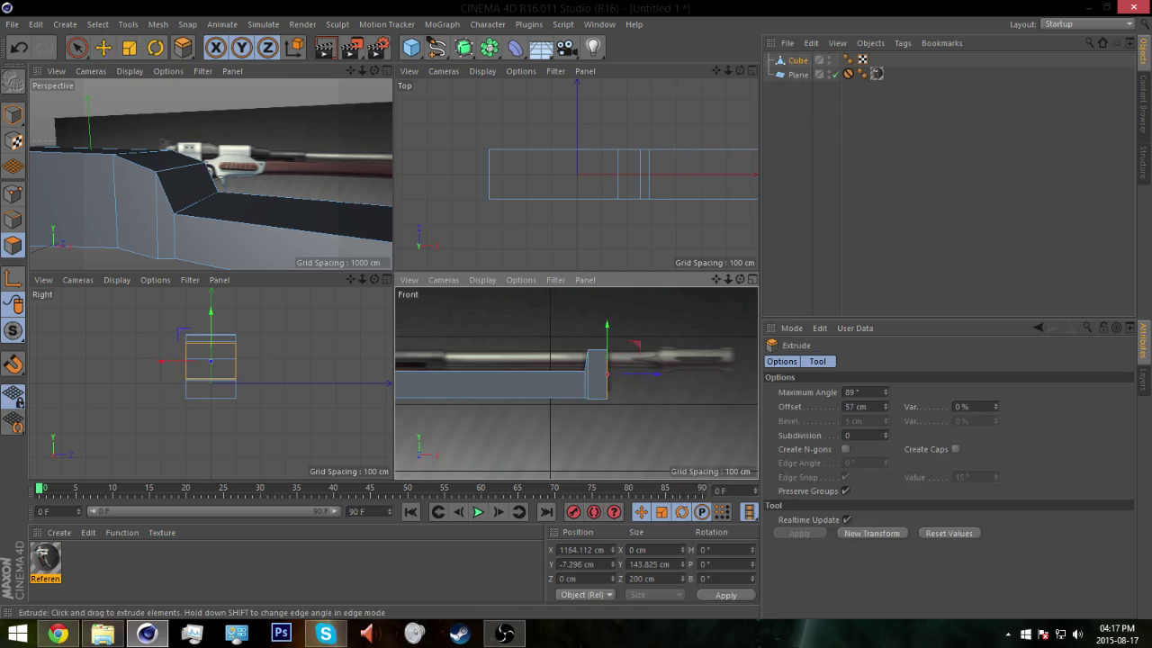
scroll(226, 257, down, 3)
Step: Extrude the stock-side end face to about X -133 cm and lower the new face to about Y -153 cm
alt+drag(226, 257, 231, 185)
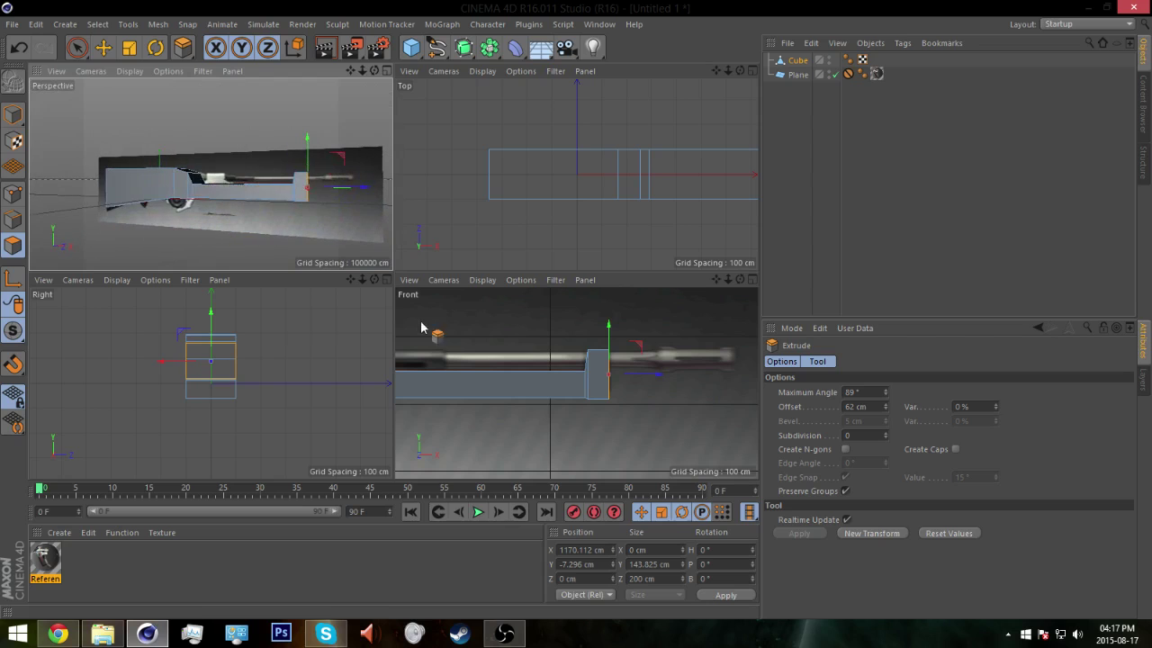
scroll(494, 398, up, 4)
alt+middle_drag(494, 398, 576, 383)
scroll(465, 396, down, 6)
alt+middle_drag(417, 408, 488, 399)
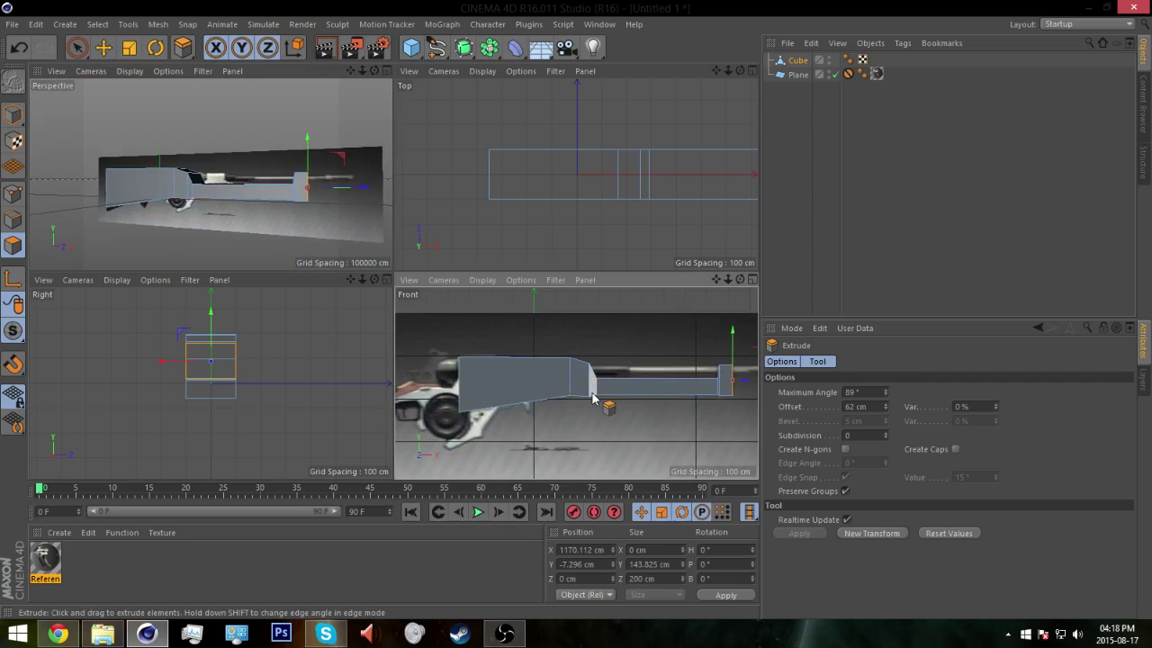
alt+drag(255, 240, 316, 209)
click(263, 212)
scroll(612, 423, up, 5)
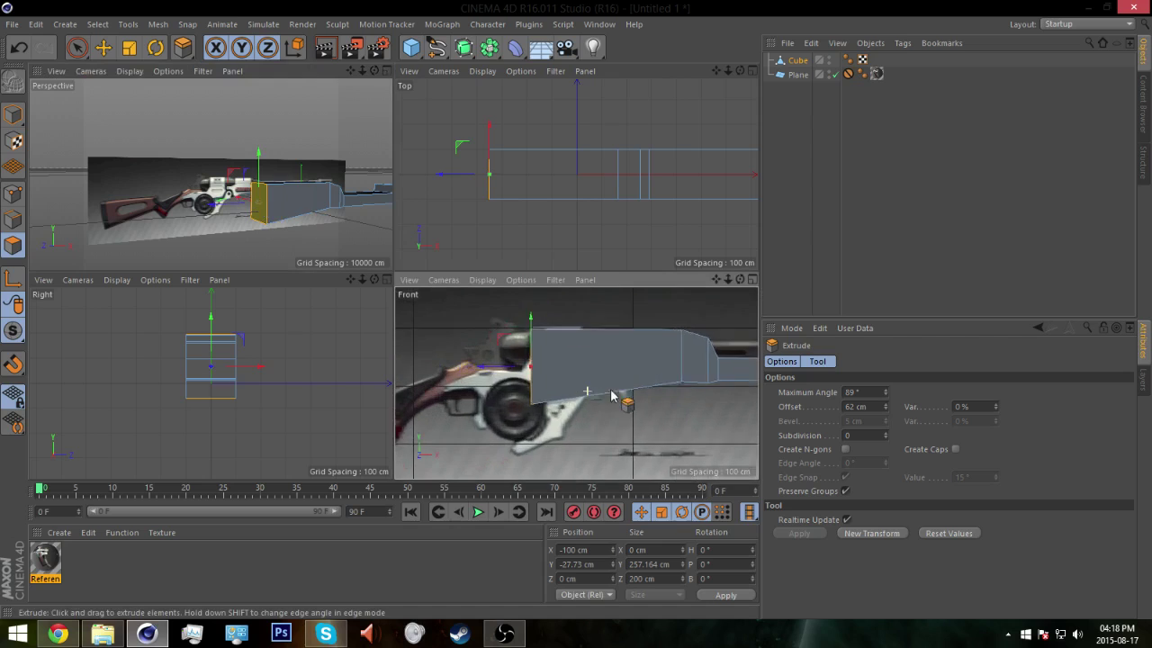
key(t)
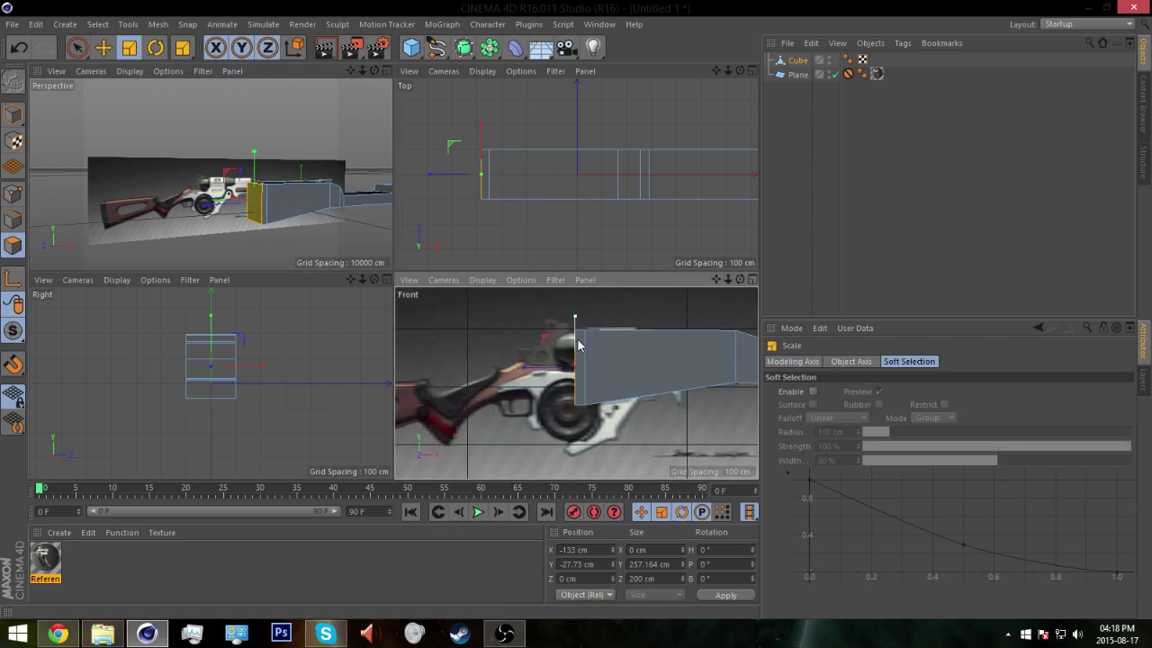
drag(575, 353, 544, 410)
Step: Lower the body's stock-side top edge to about X -95 cm, Y 7 cm
scroll(260, 188, up, 4)
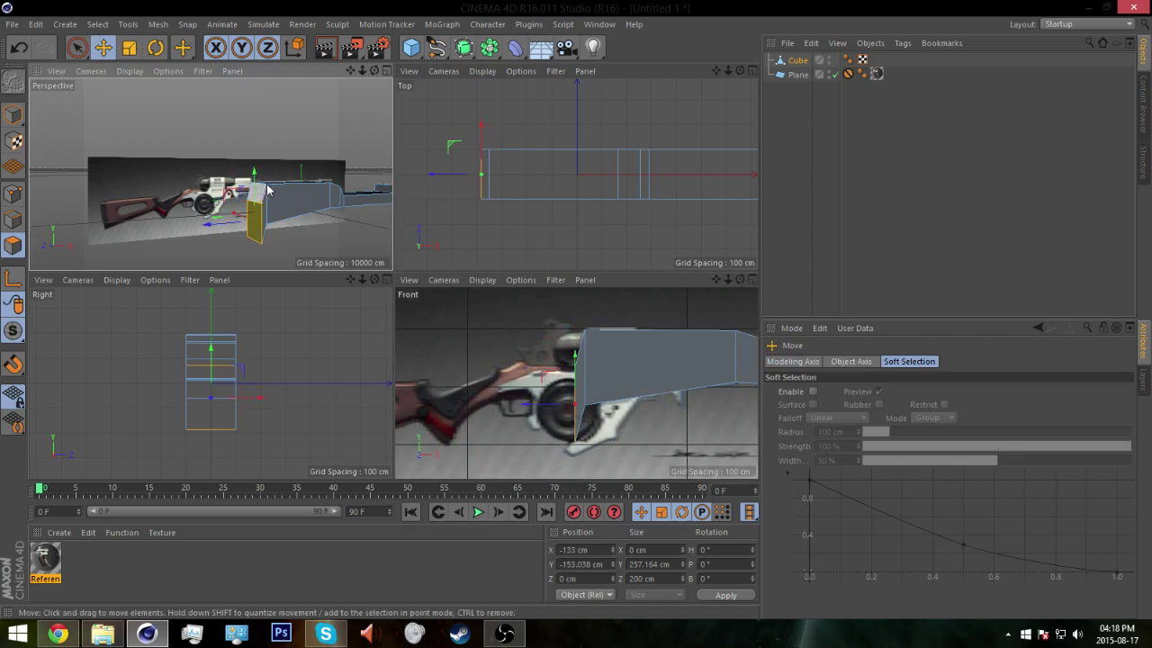
alt+drag(304, 218, 311, 221)
click(181, 194)
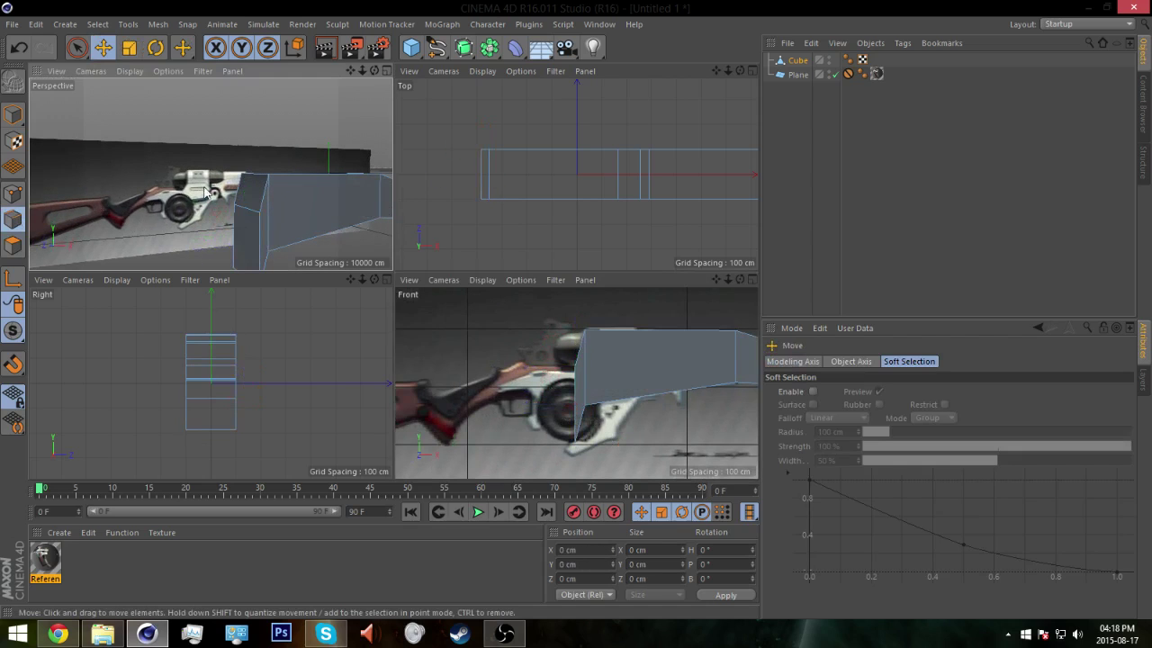
alt+middle_drag(591, 313, 584, 324)
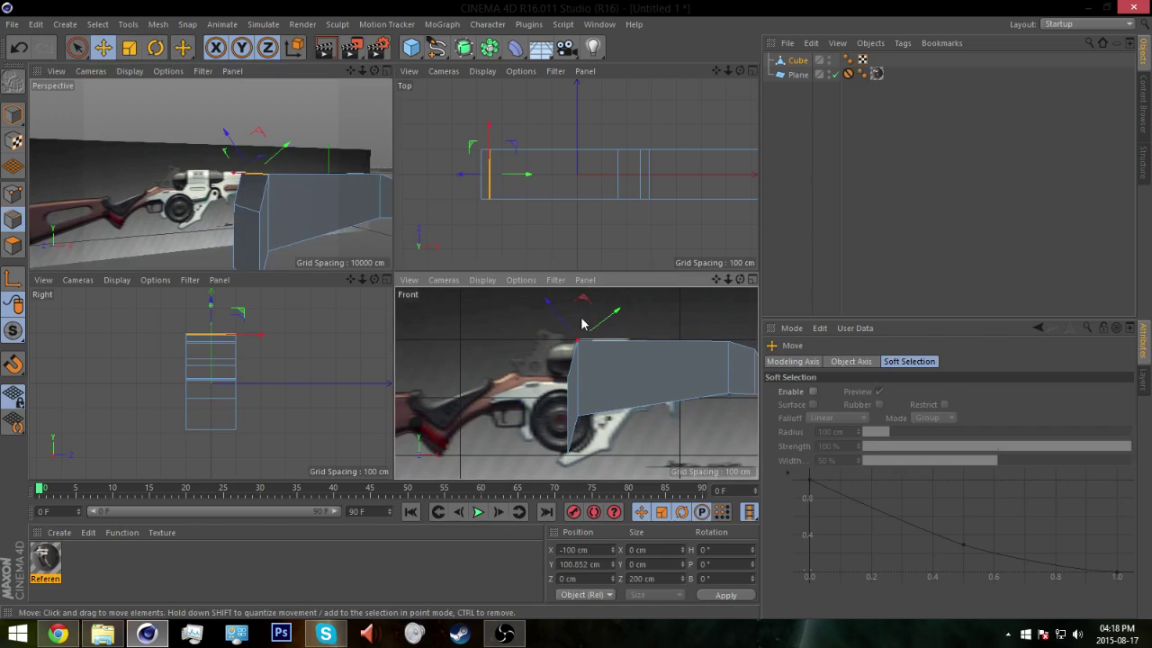
drag(582, 299, 592, 335)
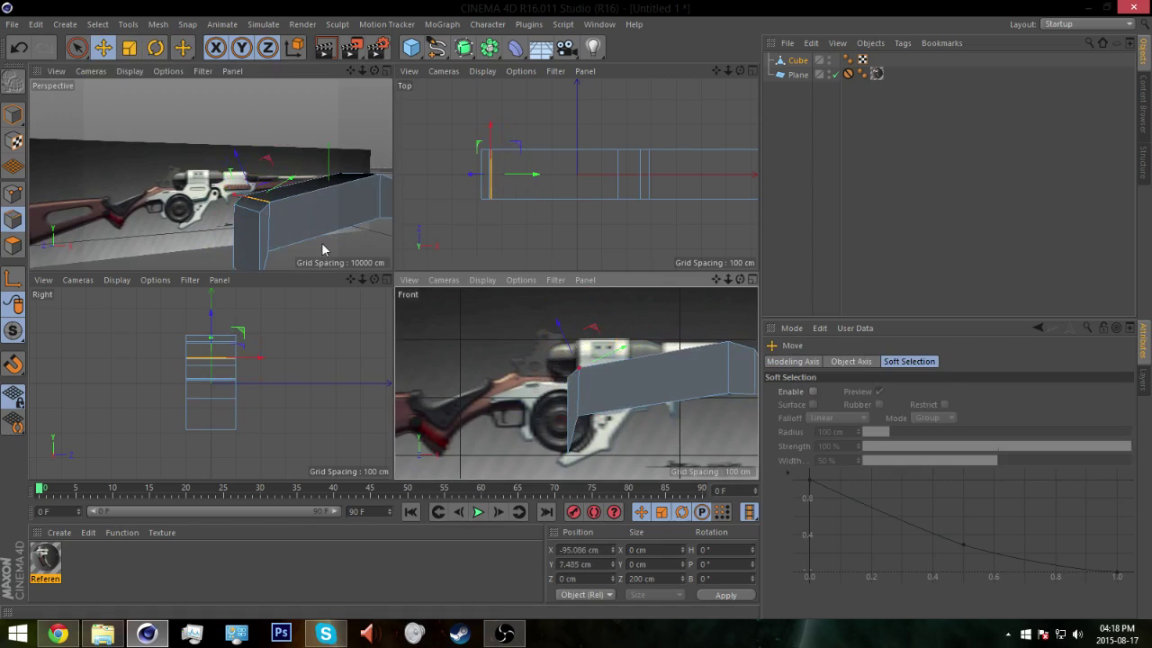
Step: Extrude the body's sloped top face upward, rotate it nearly level and move it to about X 149 cm, Y 113 cm
alt+drag(324, 257, 296, 214)
click(13, 245)
click(297, 189)
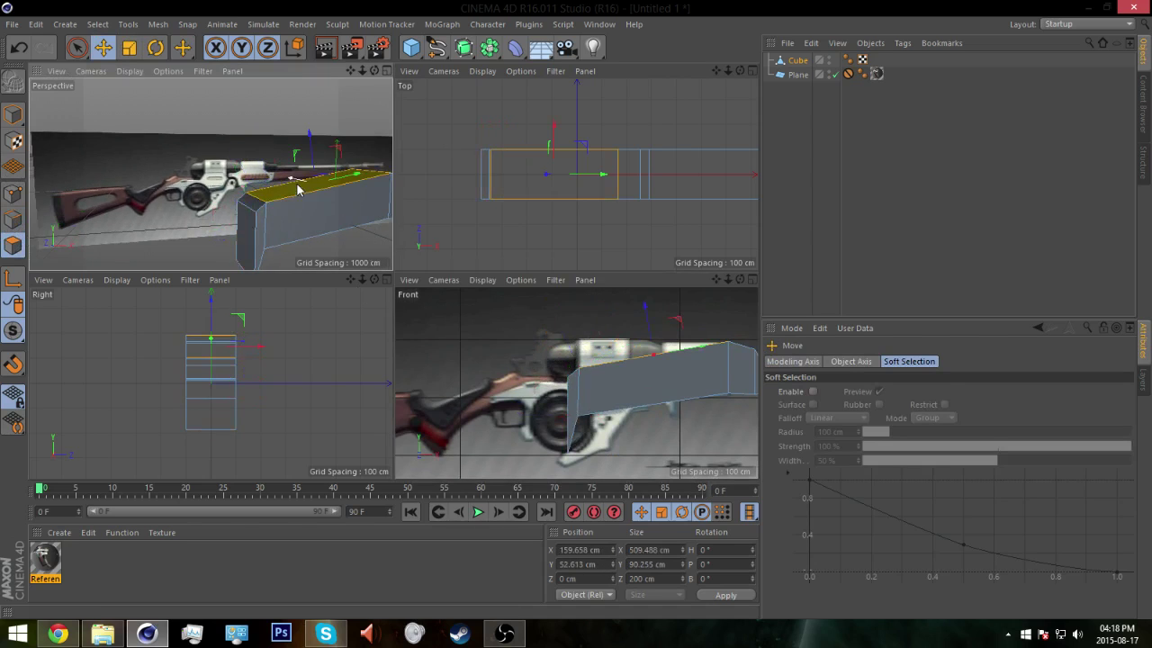
right_click(324, 259)
click(349, 300)
drag(550, 356, 659, 318)
key(r)
key(e)
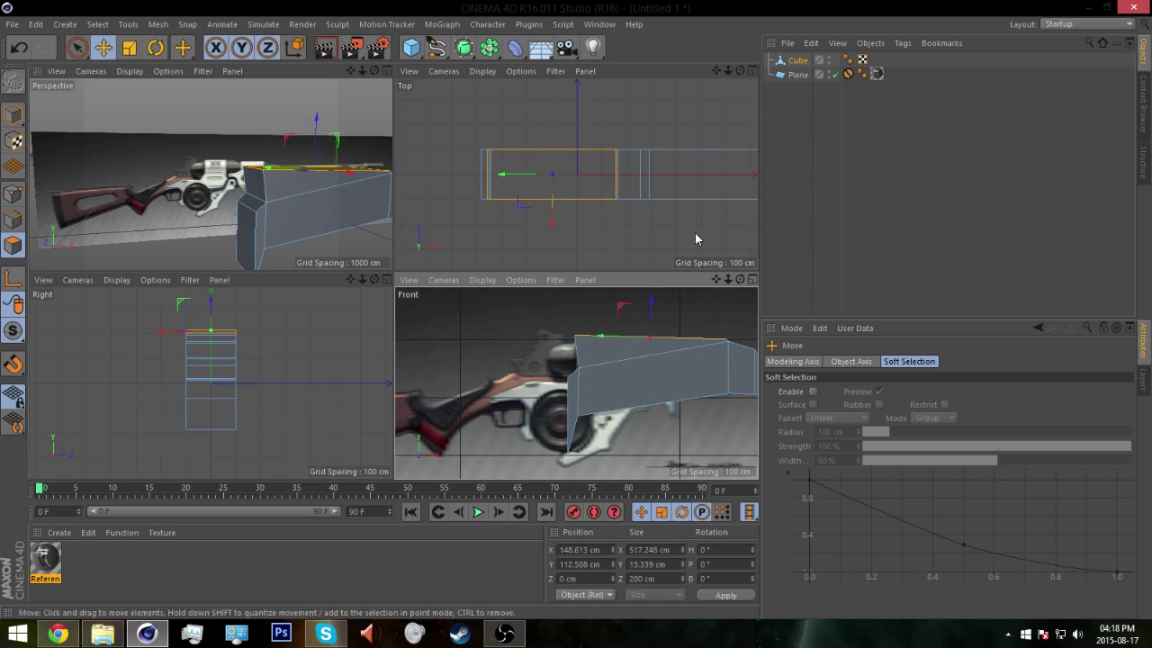
Step: Enable X-Ray for the Cube object and check the body against the reference rifle in the front view
click(792, 62)
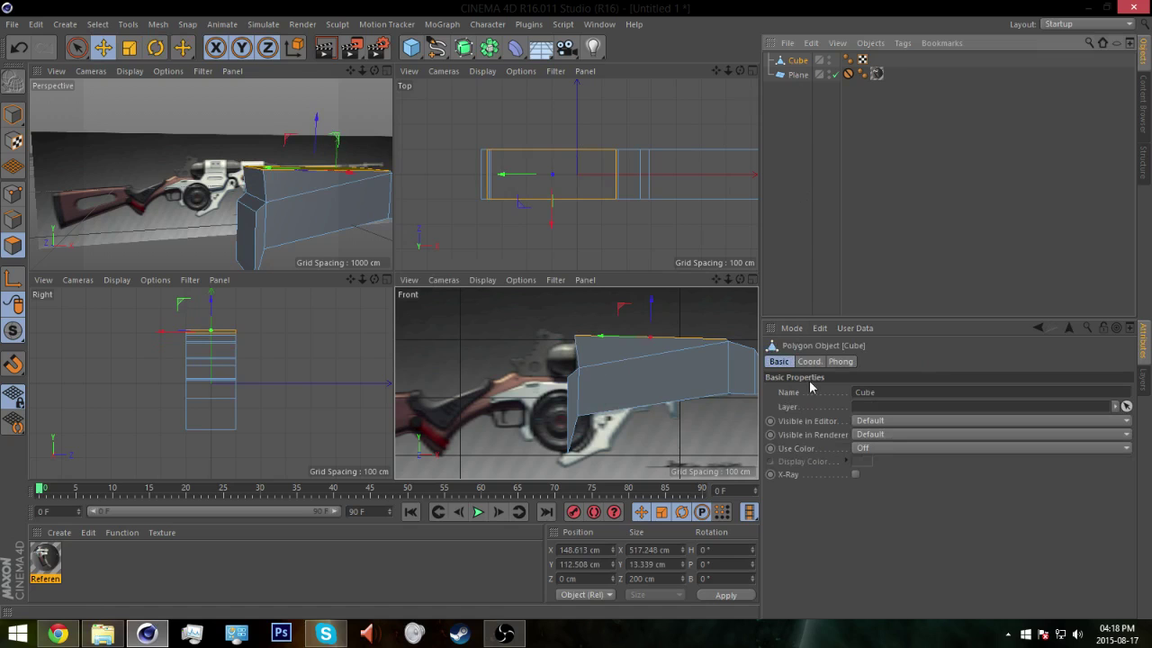
click(855, 474)
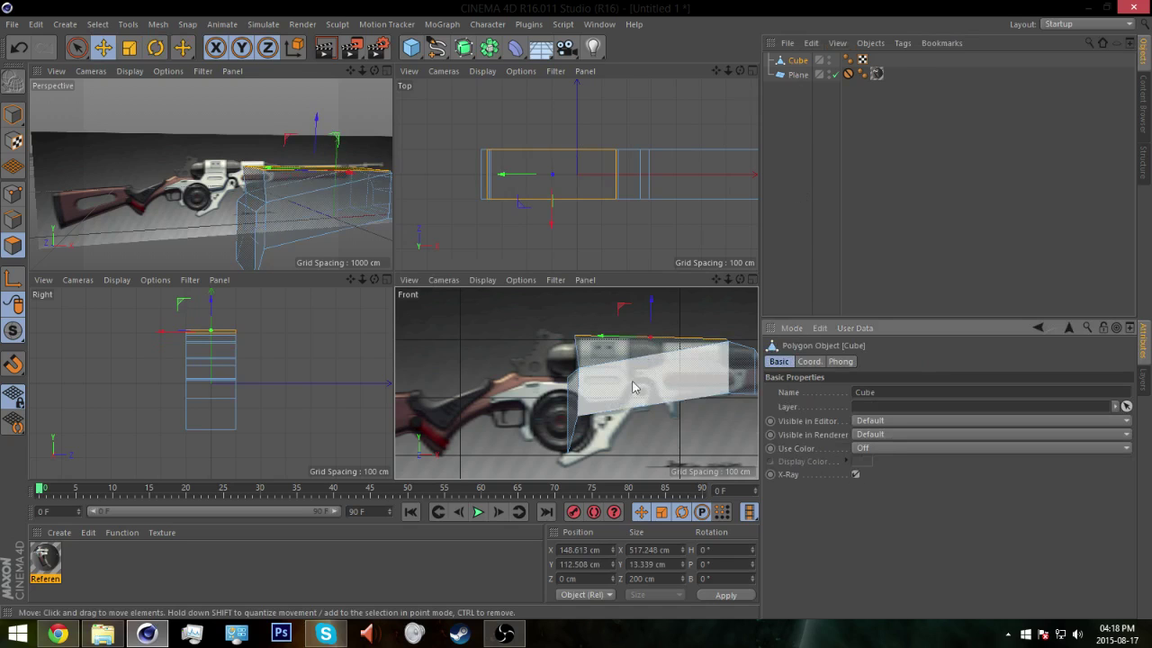
scroll(645, 386, up, 4)
alt+middle_drag(656, 381, 575, 394)
alt+middle_drag(581, 347, 640, 368)
scroll(609, 361, down, 2)
scroll(648, 373, down, 2)
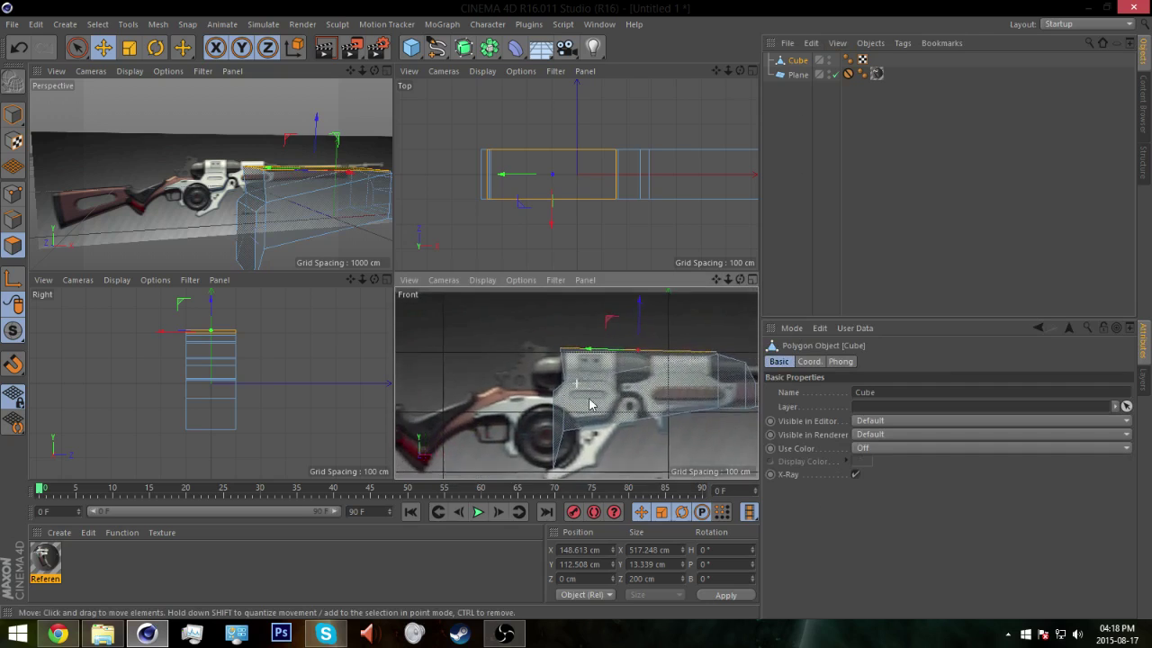
alt+middle_drag(580, 406, 629, 391)
Step: Extrude the stock-side end face to about X -262 cm and shrink it to about 166 cm high at Y -124 cm
alt+drag(280, 226, 329, 203)
click(284, 217)
right_click(366, 232)
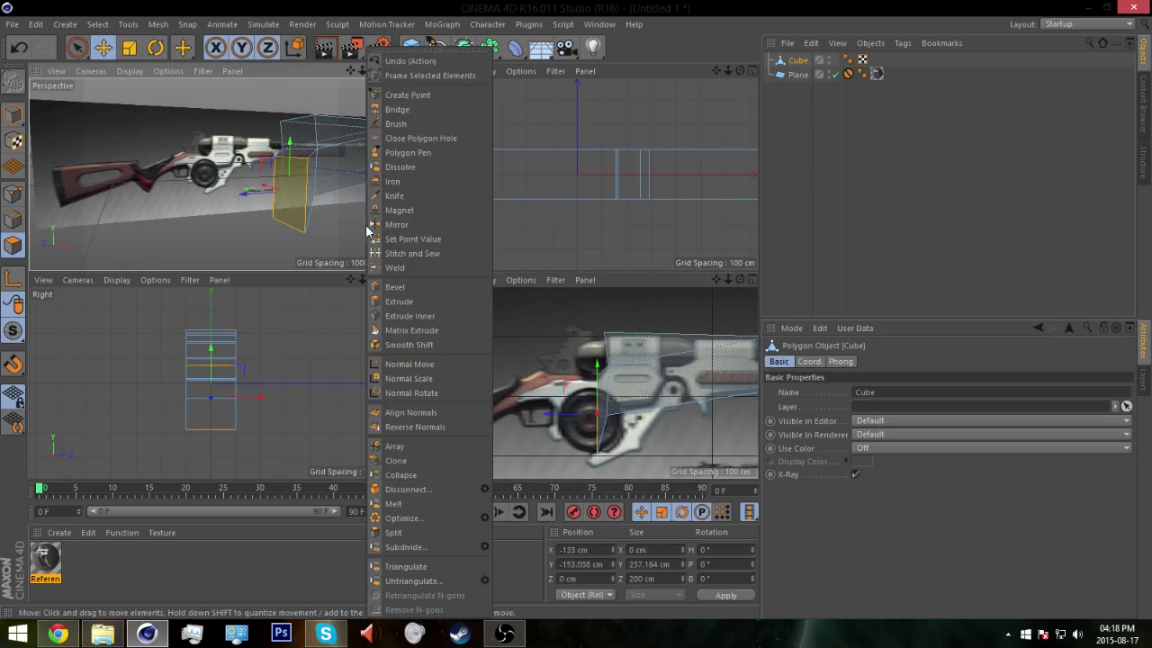
click(405, 303)
mouse_move(546, 385)
mouse_down()
mouse_move(619, 385)
mouse_move(559, 379)
mouse_up()
key(t)
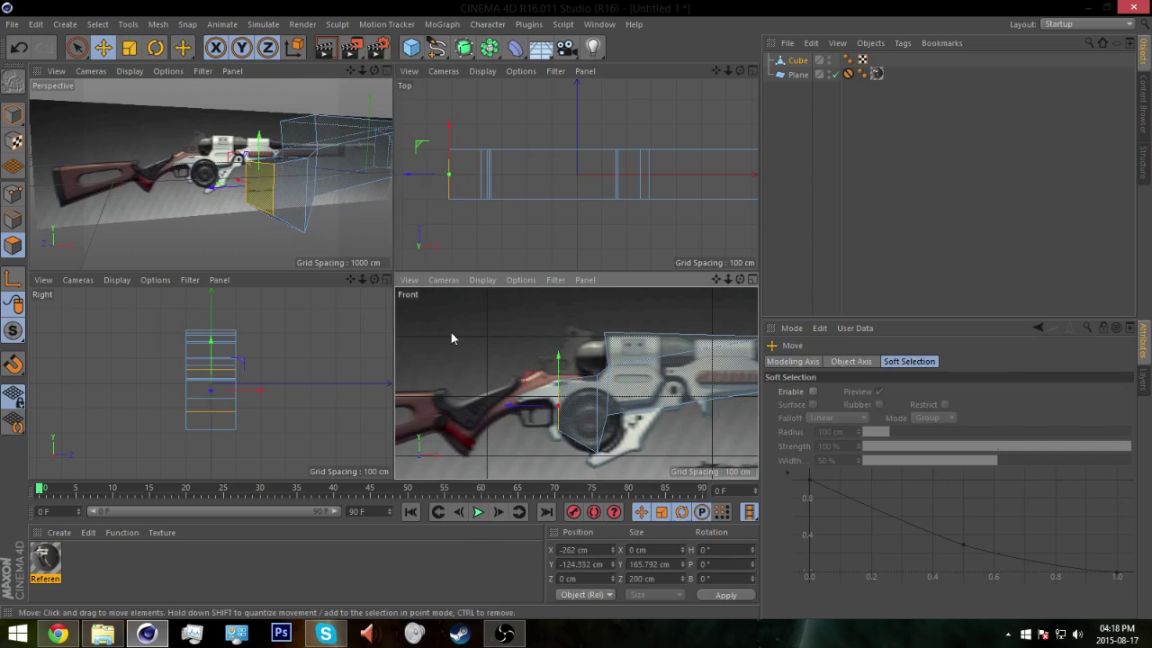
Step: Extrude the end face by 119 cm toward the stock and reposition it at about X -312 cm, Y -91 cm
right_click(468, 343)
click(493, 303)
drag(470, 353, 441, 353)
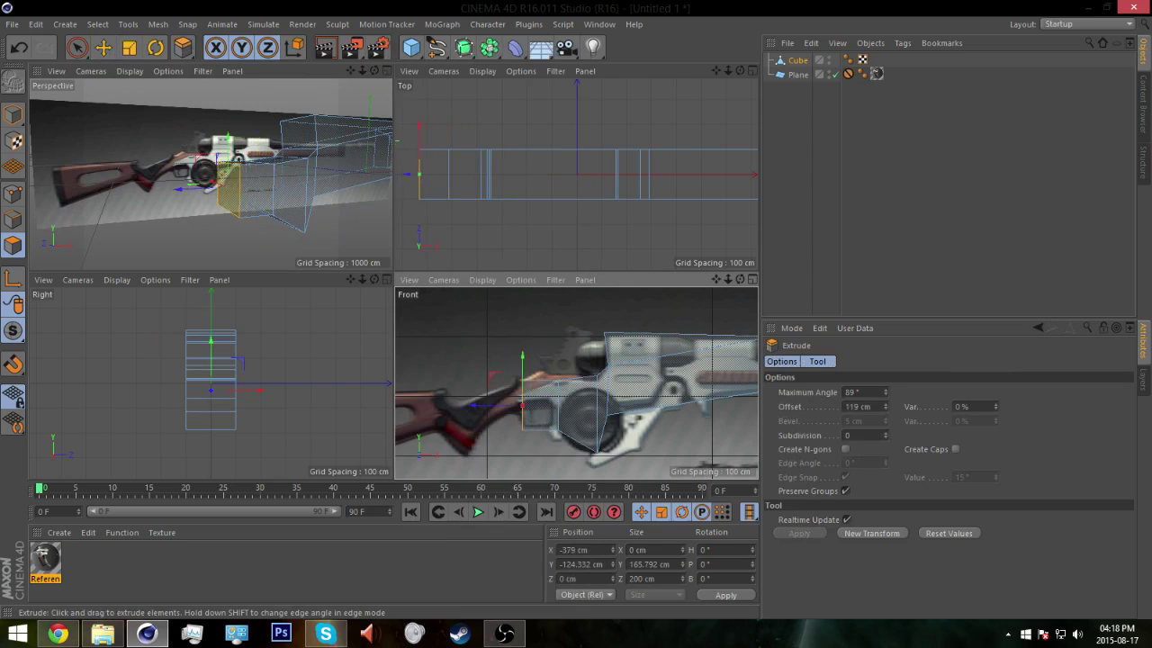
key(e)
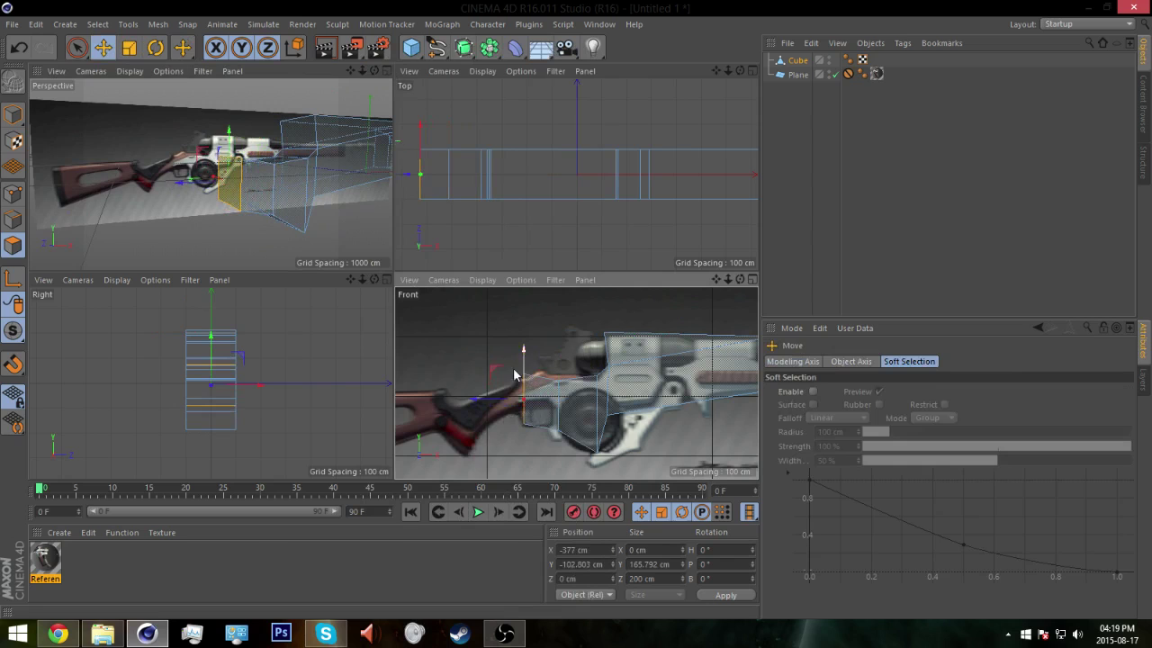
drag(487, 399, 507, 398)
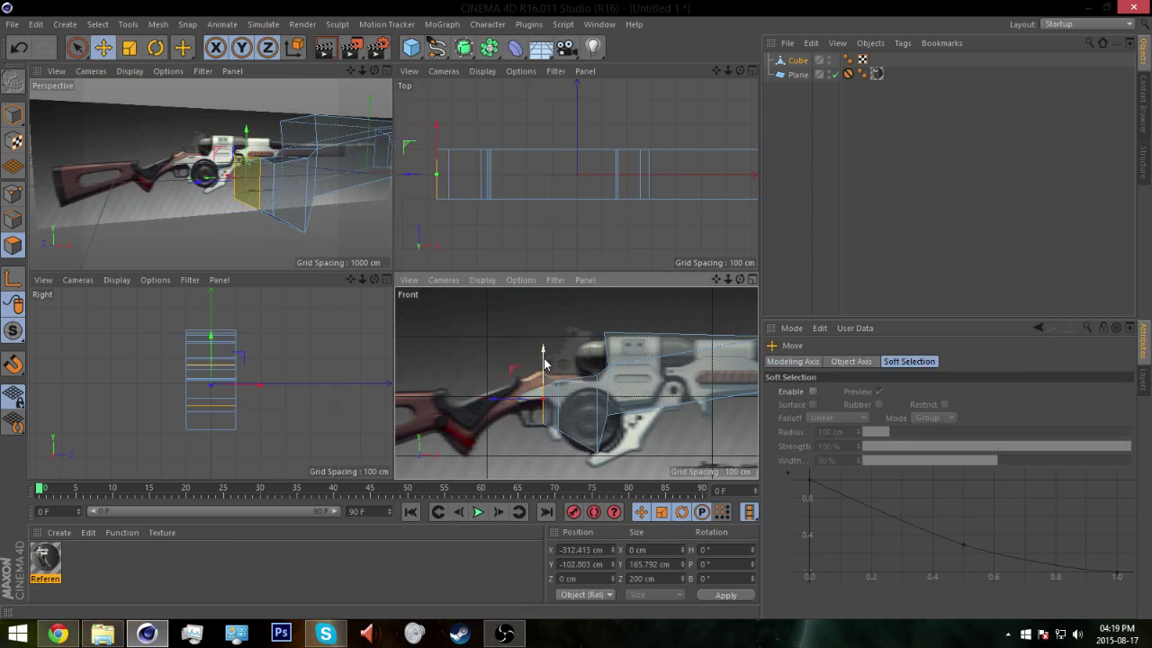
Step: Extrude the end face by 98 cm, shrink it to about 117 cm high and move it to about X -389 cm, Y -100 cm
right_click(506, 351)
click(532, 305)
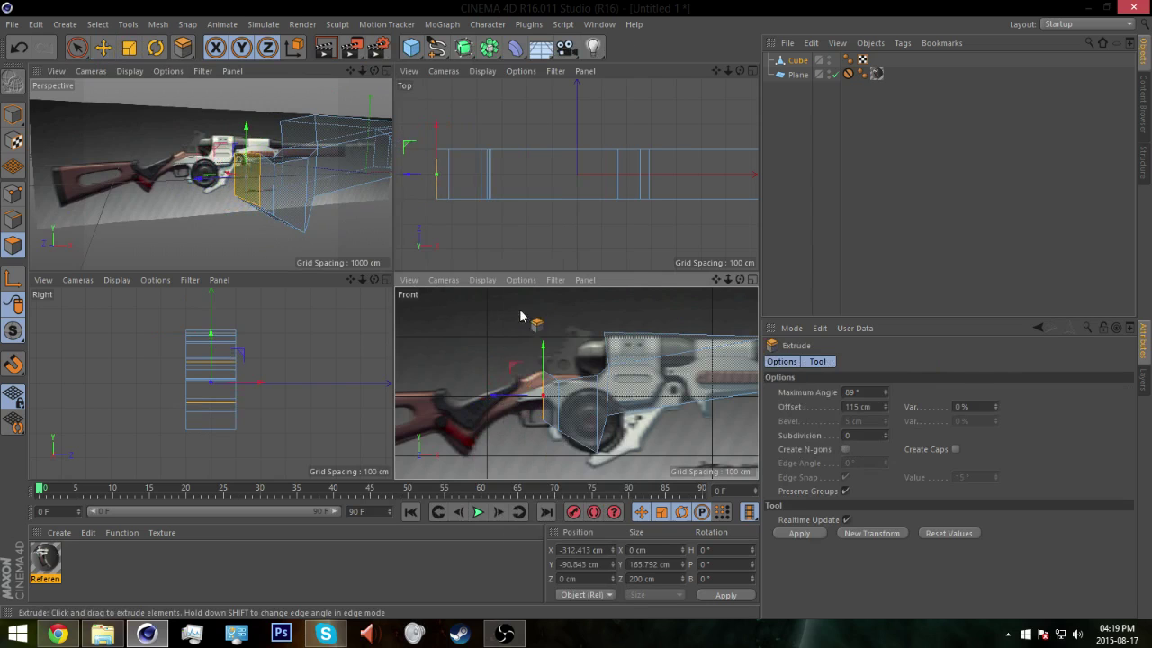
alt+middle_drag(471, 362, 501, 359)
drag(500, 360, 468, 361)
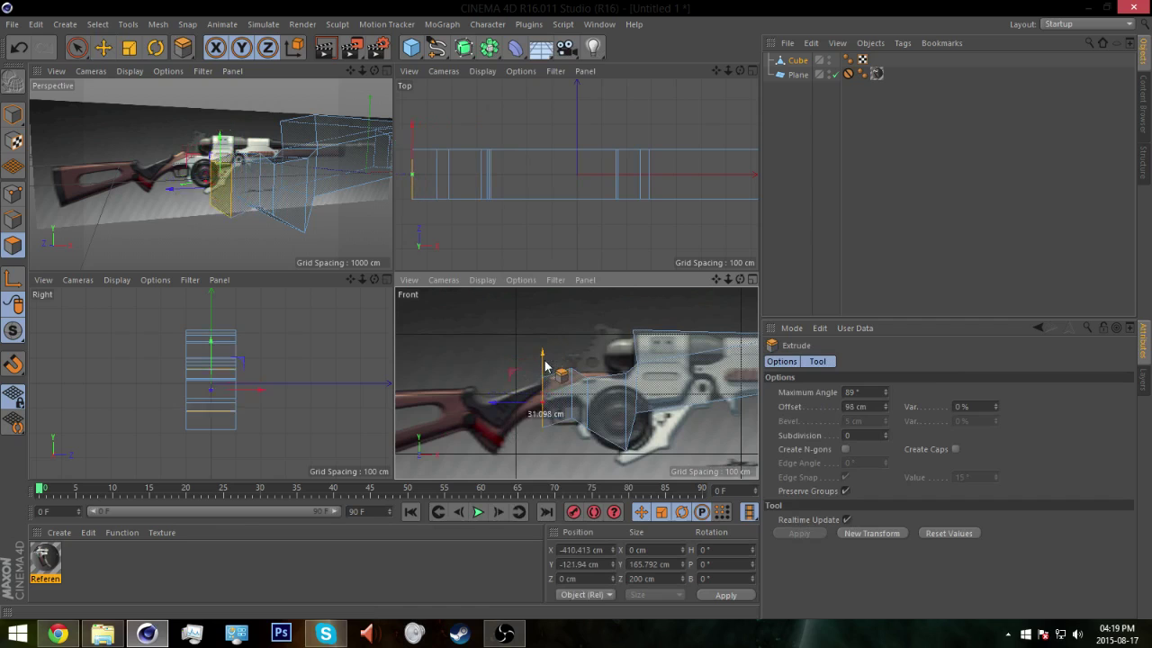
key(t)
drag(553, 378, 522, 366)
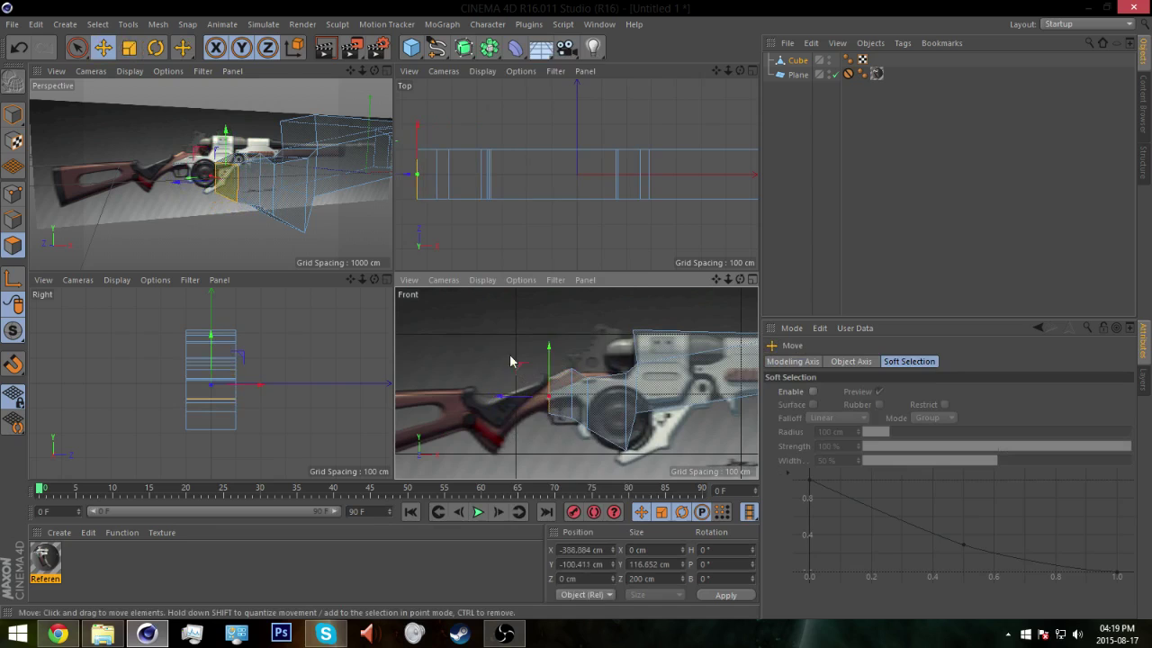
Step: Extrude the end face by 21 cm and raise the new face to about Y -84 cm
right_click(517, 369)
click(540, 312)
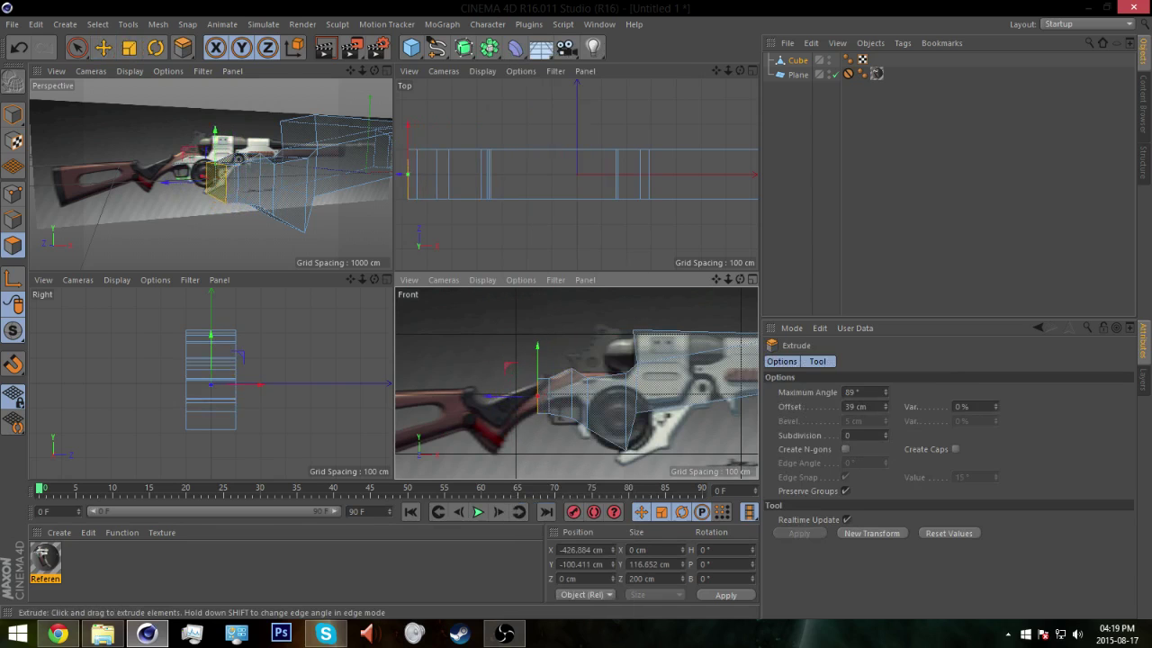
drag(545, 362, 530, 349)
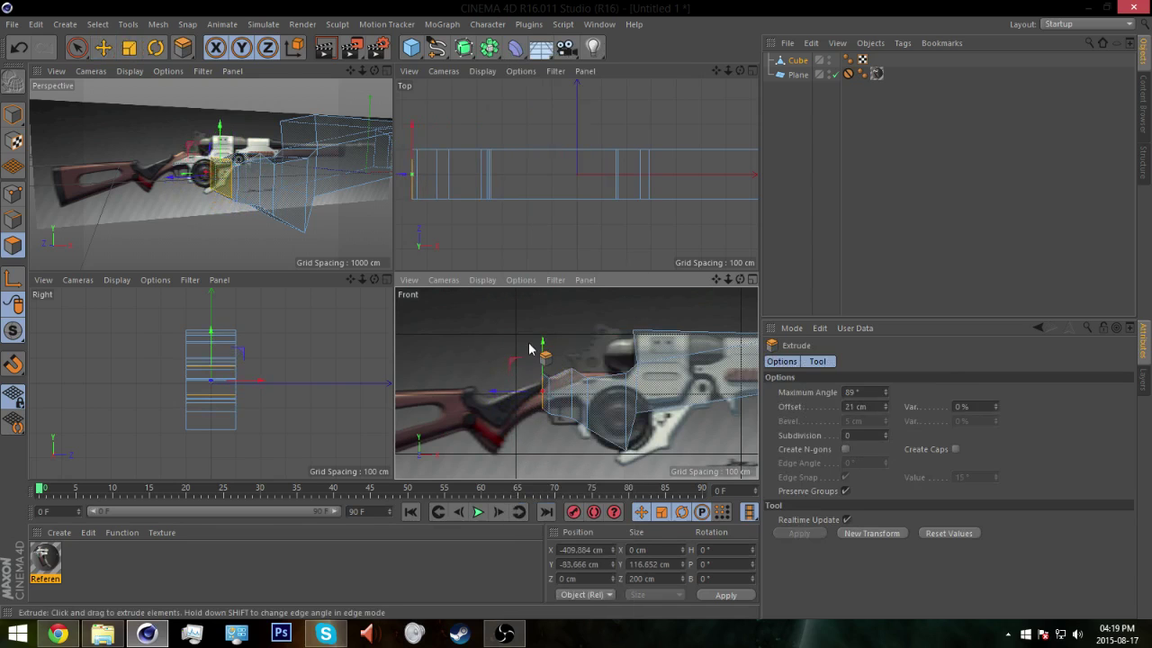
Step: Extrude the end face down the grip to about X -567 cm and enlarge it to about 191 cm high at Y -208 cm
click(543, 371)
mouse_move(511, 390)
mouse_down()
mouse_move(499, 385)
mouse_move(506, 392)
mouse_up()
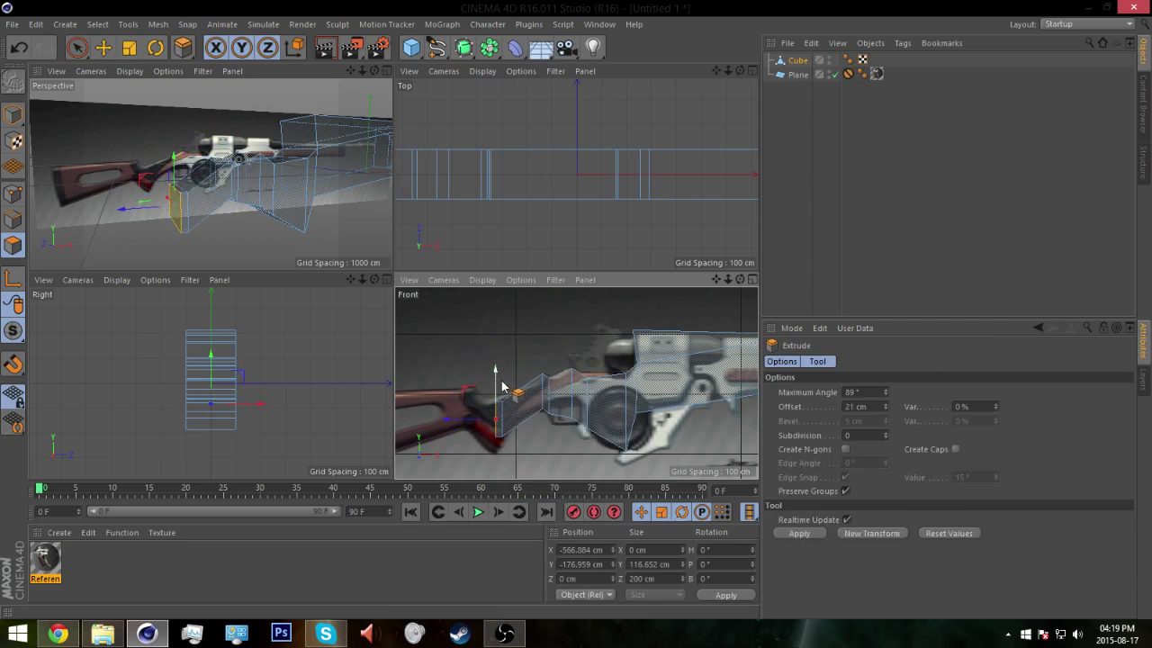
key(t)
key(e)
drag(499, 368, 497, 383)
Step: Extrude the grip's end face by 56 cm, shrink it to about 157 cm high and move it to about X -642 cm, Y -148 cm
right_click(526, 370)
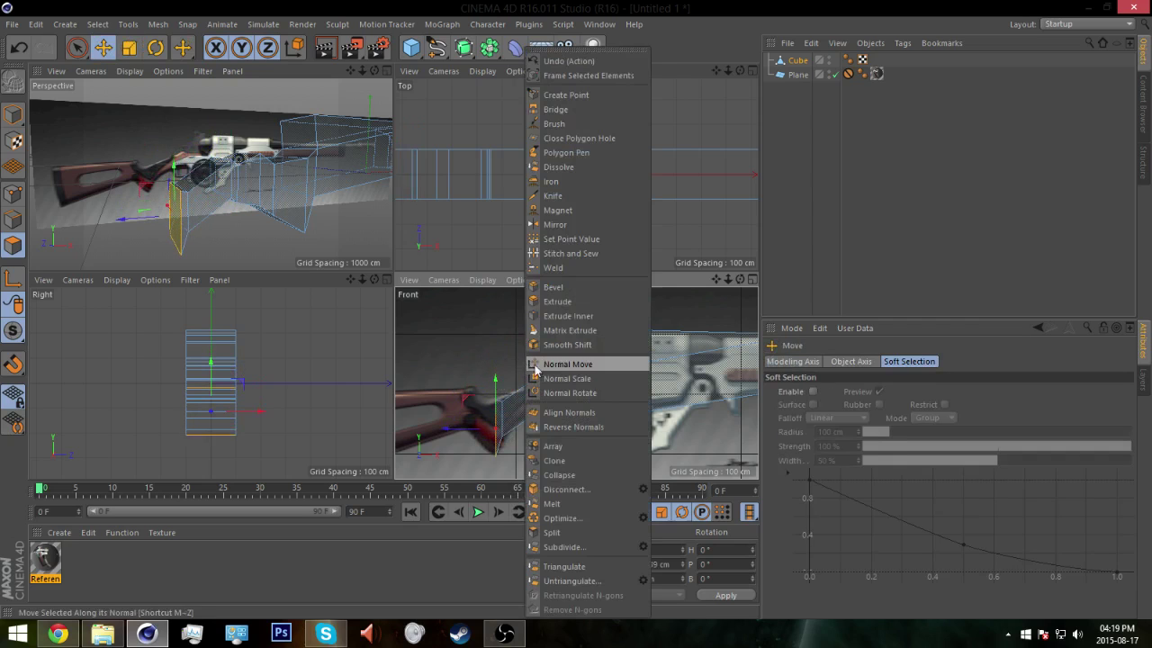
click(558, 303)
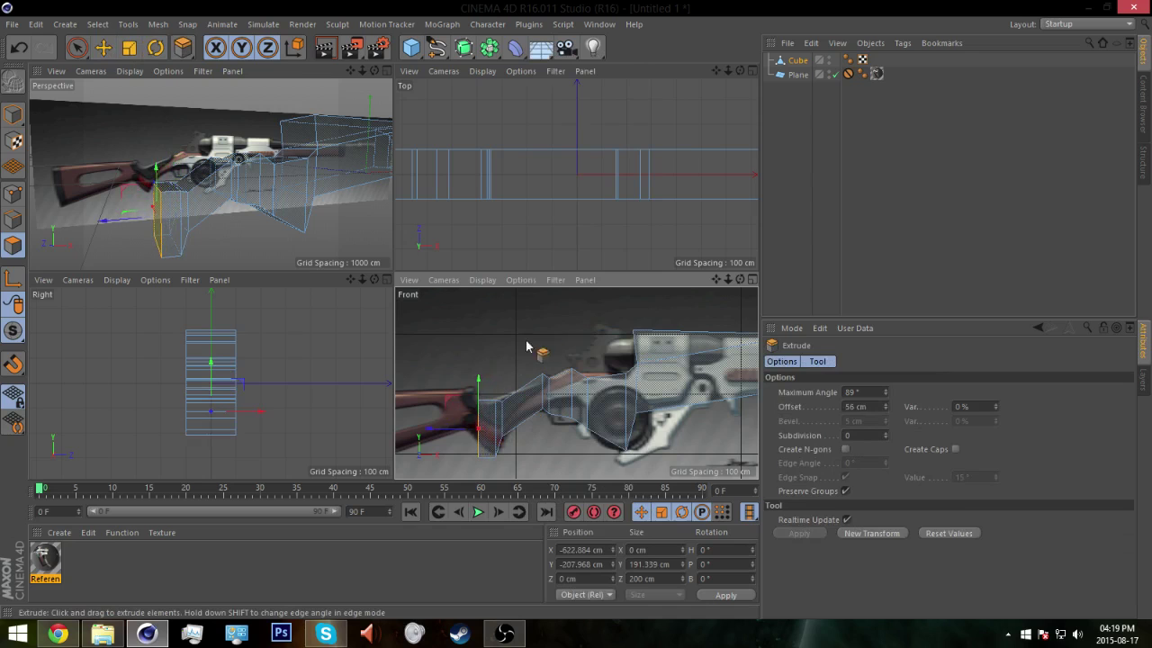
key(t)
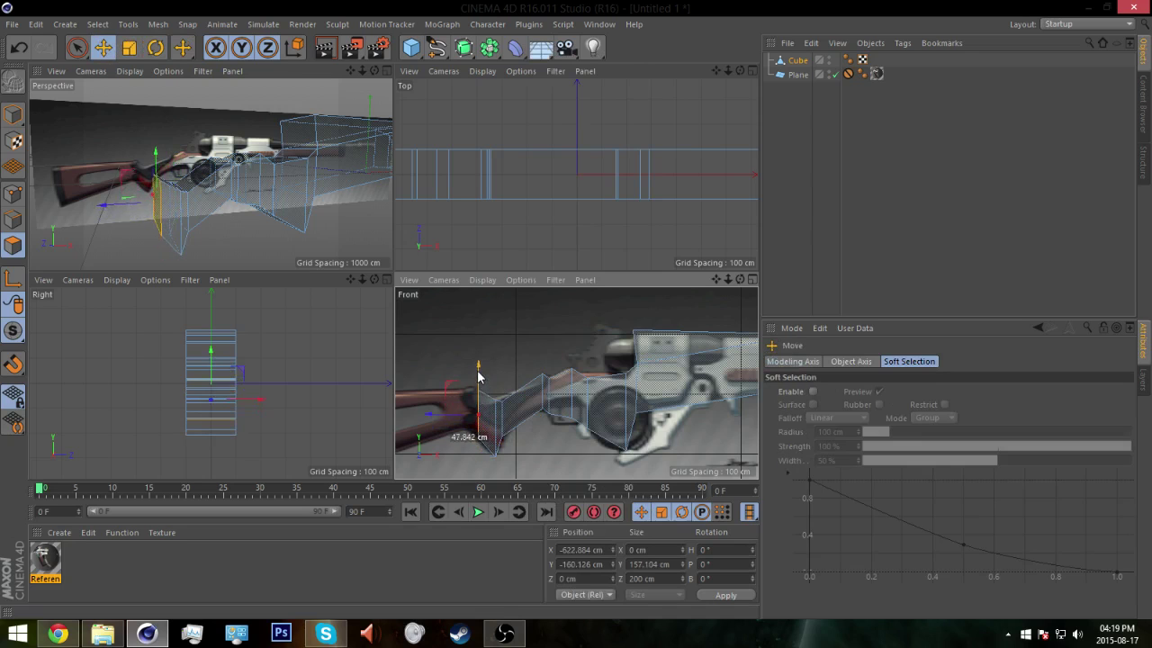
drag(447, 386, 482, 397)
Step: Extrude the end face along the wooden stock to about X -1156 cm
scroll(482, 397, up, 2)
right_click(642, 359)
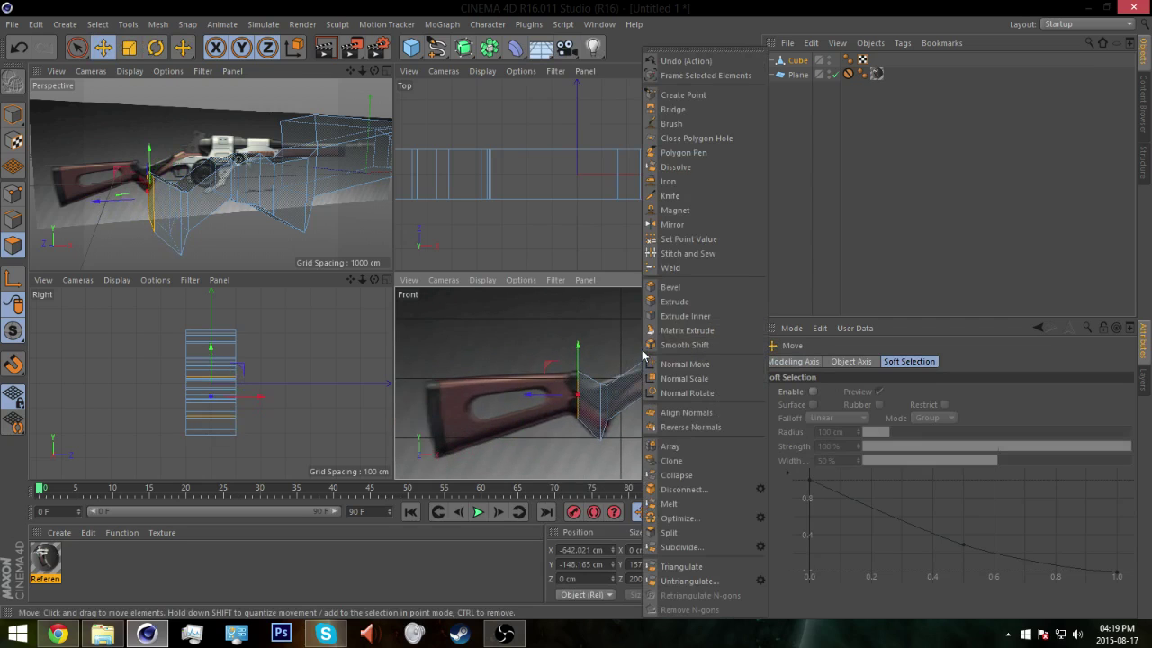
click(666, 303)
drag(637, 369, 562, 371)
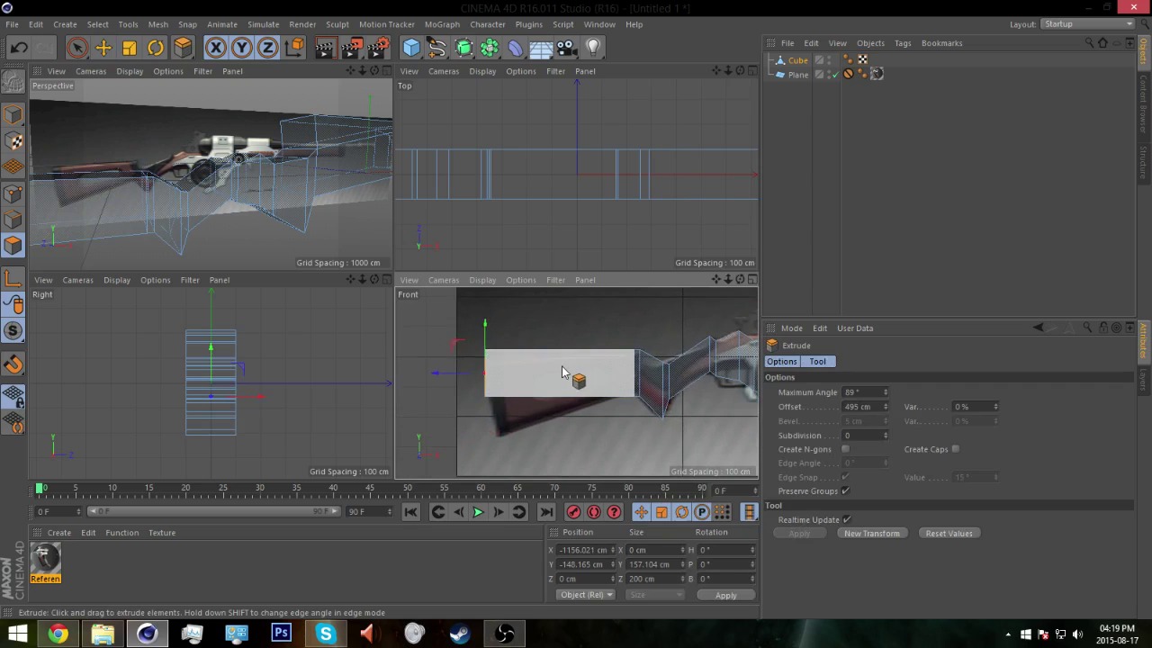
Step: Rotate and enlarge the butt face to about 255 cm high and place it at about X -1139 cm, Y -233 cm
key(r)
drag(465, 357, 490, 330)
key(t)
key(r)
key(e)
key(t)
Step: Switch to whole-object editing and narrow the rifle body to about 87 cm along Z
scroll(608, 389, down, 2)
alt+middle_drag(608, 388, 428, 404)
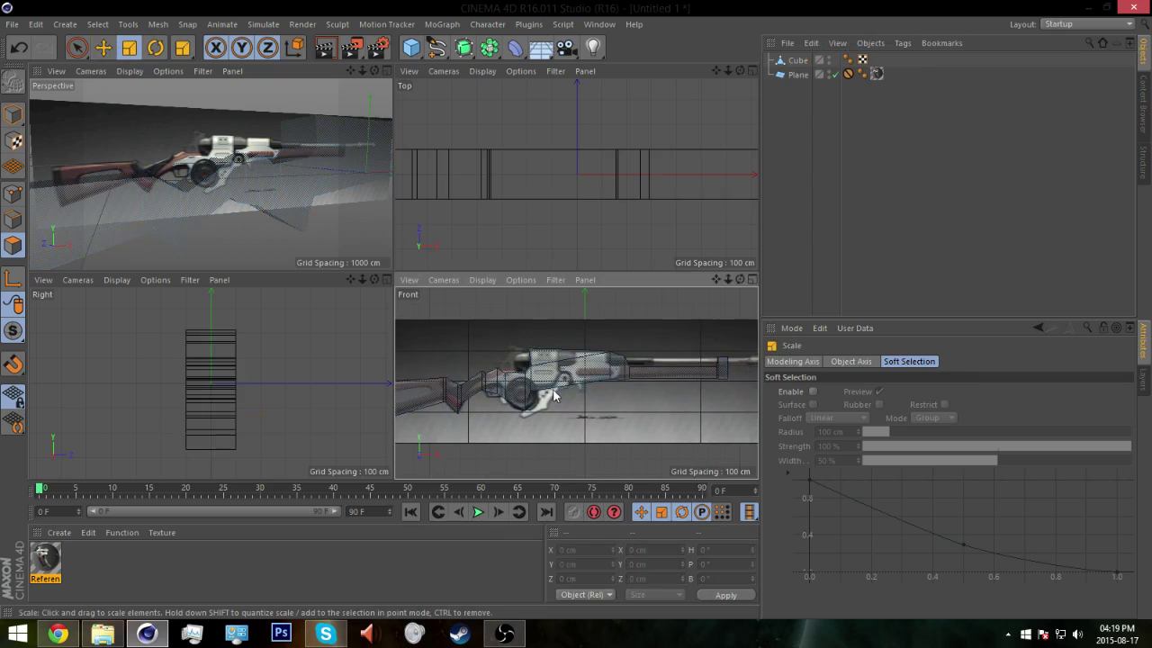
scroll(555, 387, down, 2)
click(297, 225)
alt+drag(297, 225, 148, 202)
alt+drag(333, 193, 55, 157)
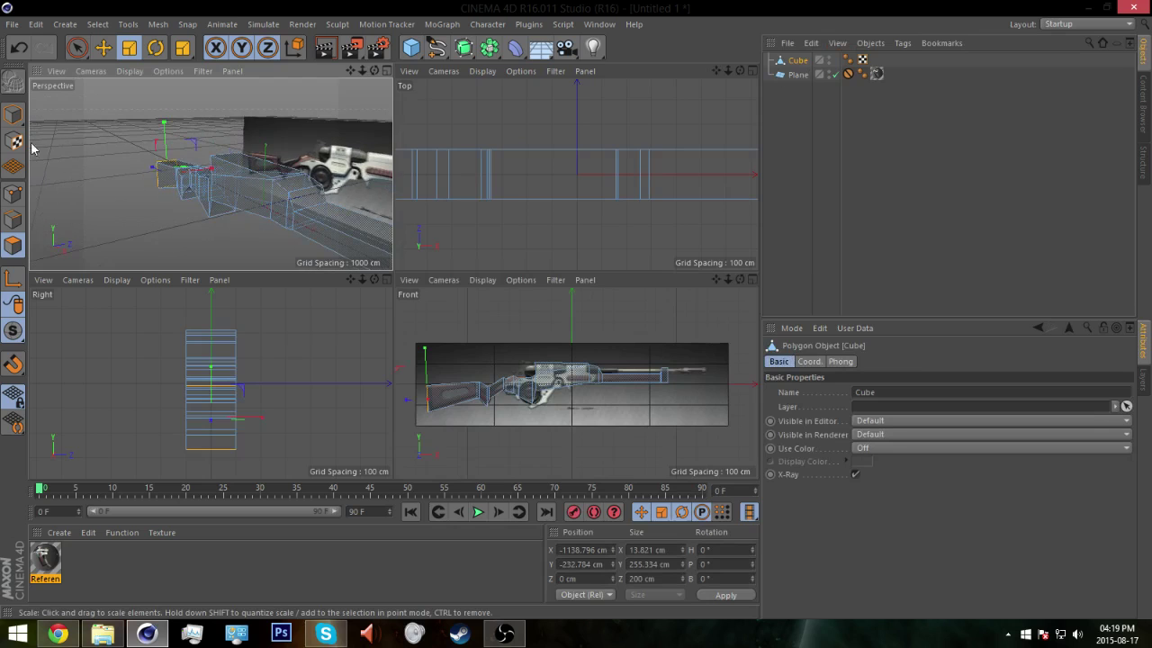
click(12, 114)
alt+drag(275, 206, 304, 196)
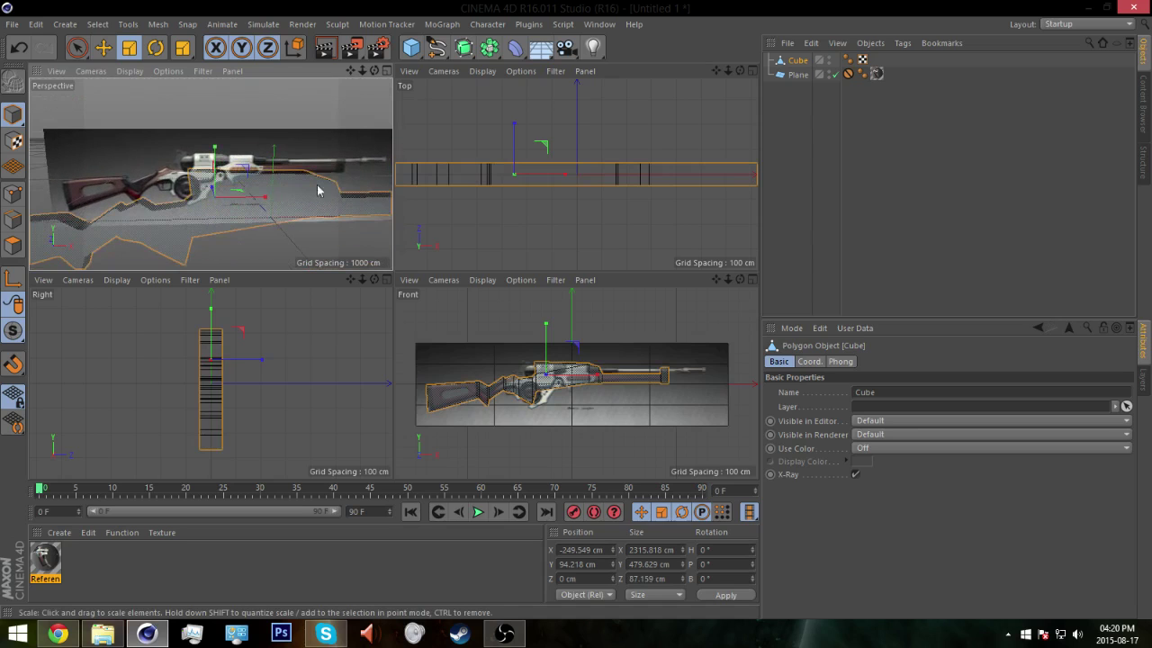
Step: Deselect the rifle body and add a Cylinder primitive to the scene
click(802, 156)
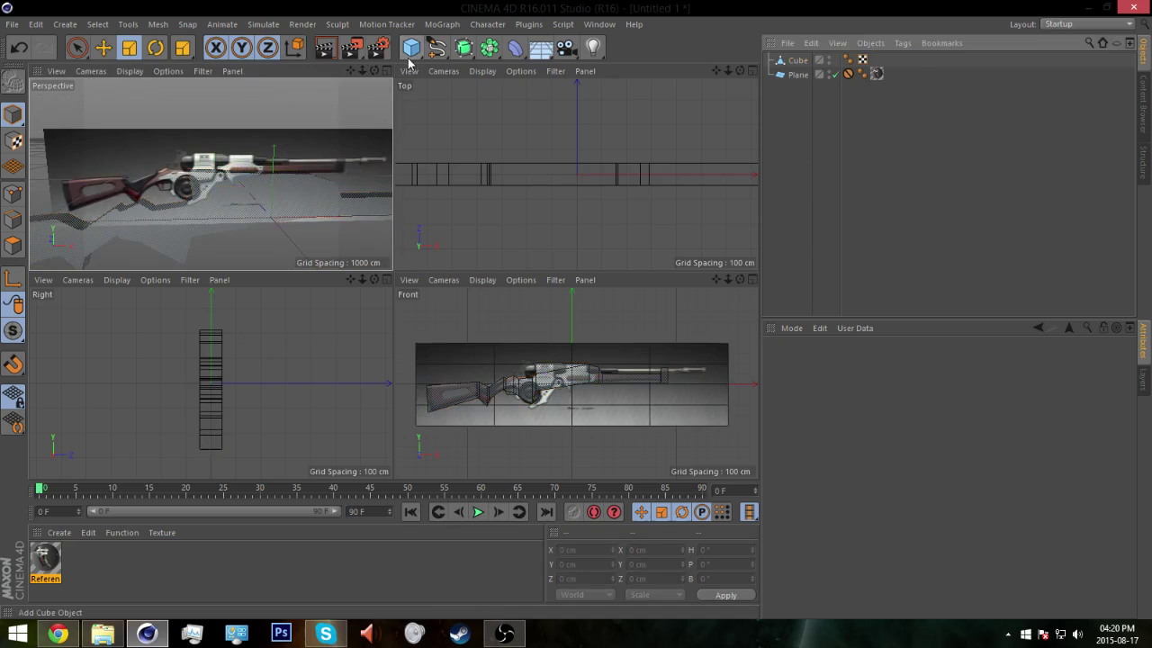
alt+middle_drag(334, 153, 314, 149)
middle_click(310, 139)
alt+drag(464, 357, 326, 347)
click(414, 49)
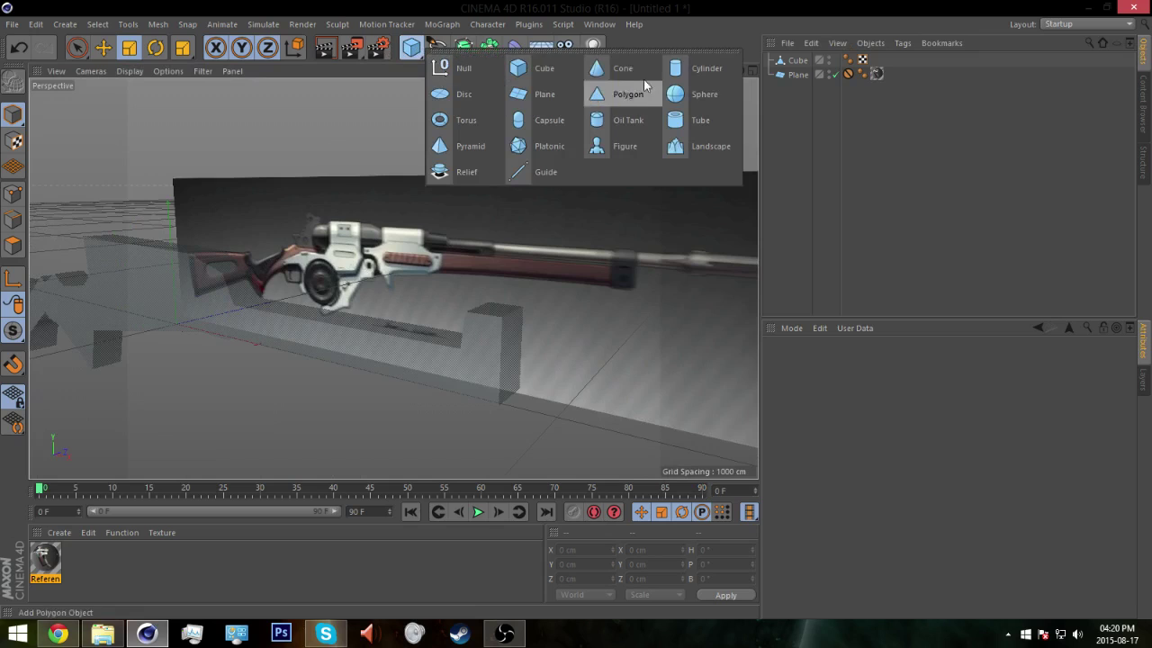
click(688, 72)
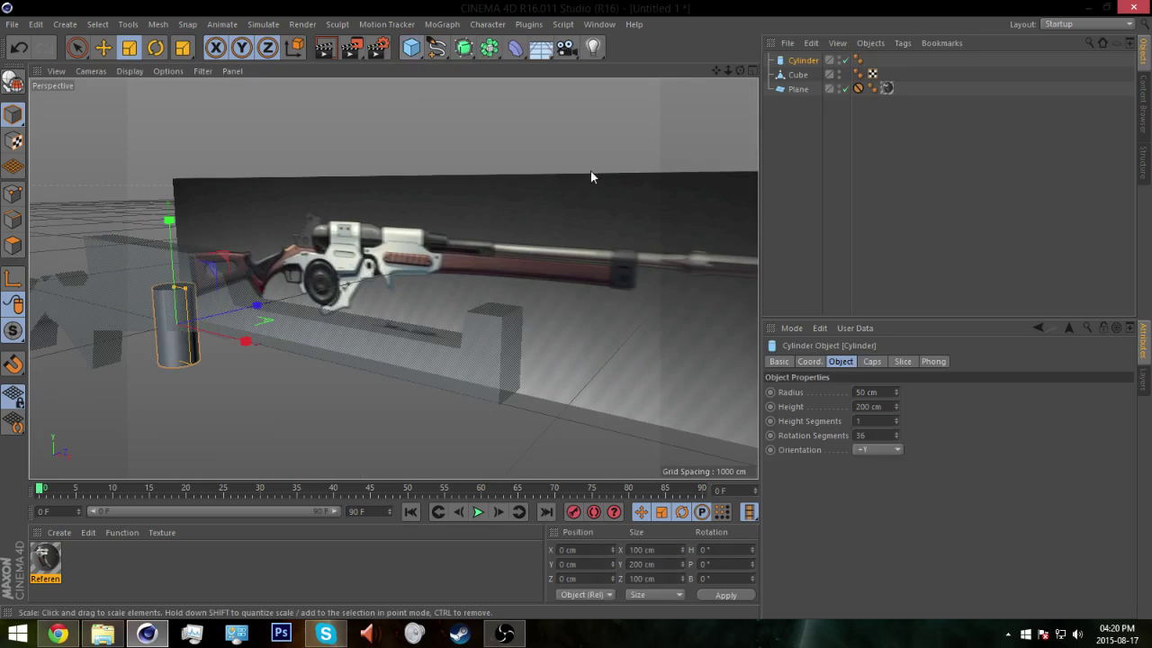
Step: Rotate the cylinder 90° about its bank axis in the front view so it lies along the barrel direction
middle_click(462, 265)
middle_click(576, 385)
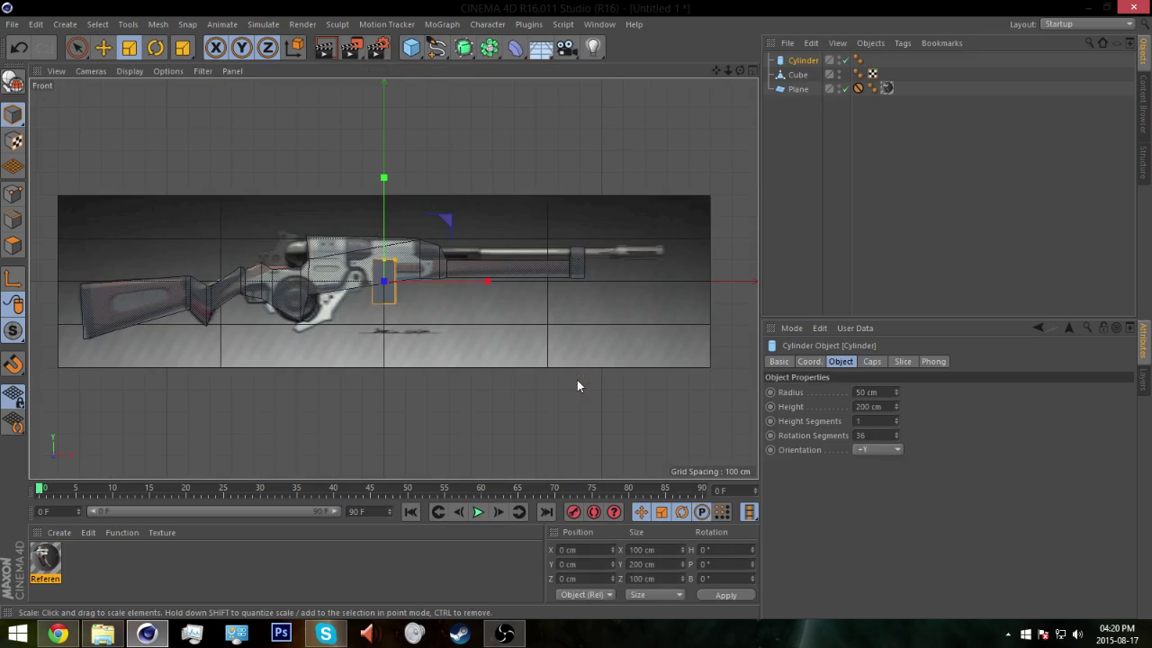
middle_click(442, 311)
scroll(527, 355, up, 6)
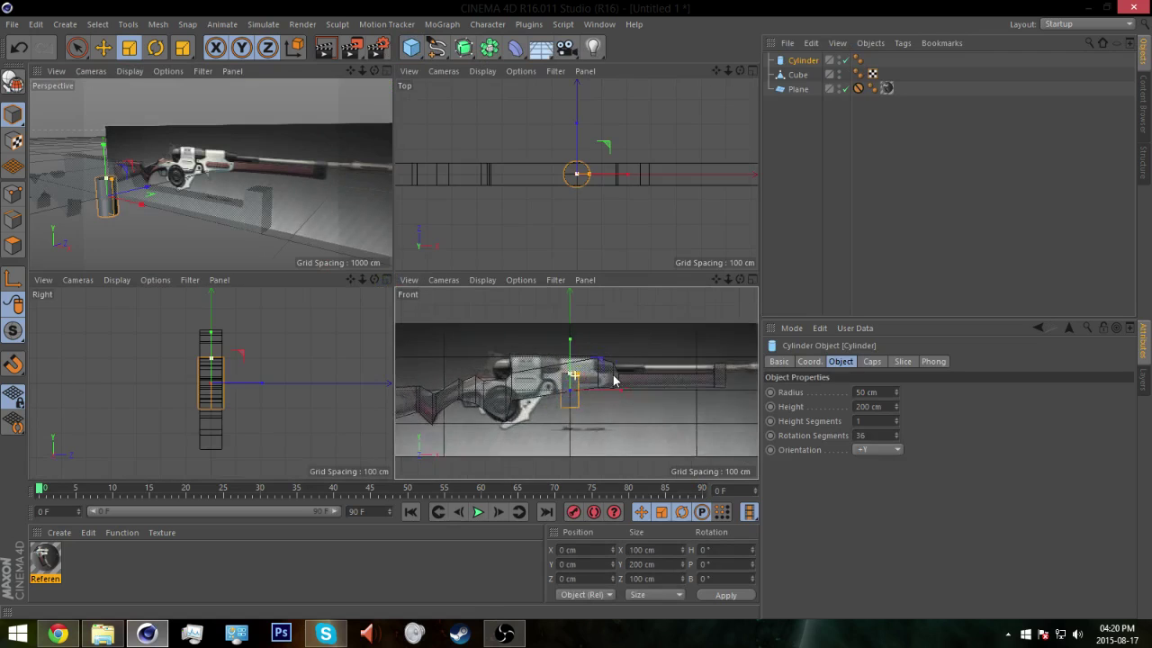
key(r)
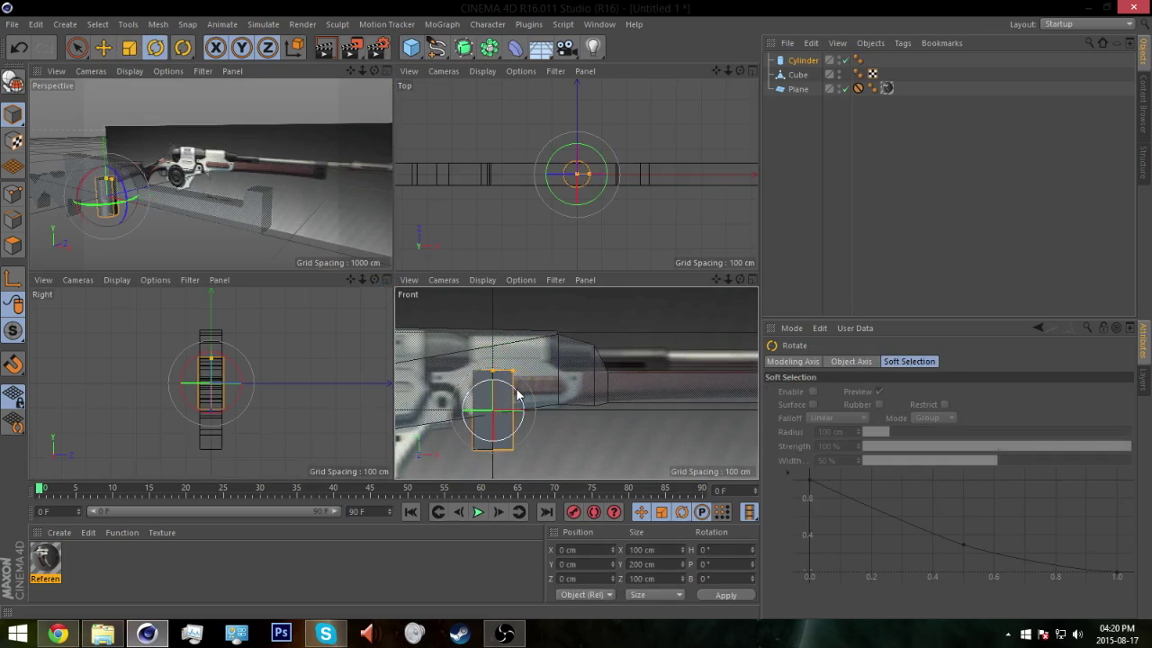
drag(517, 393, 544, 465)
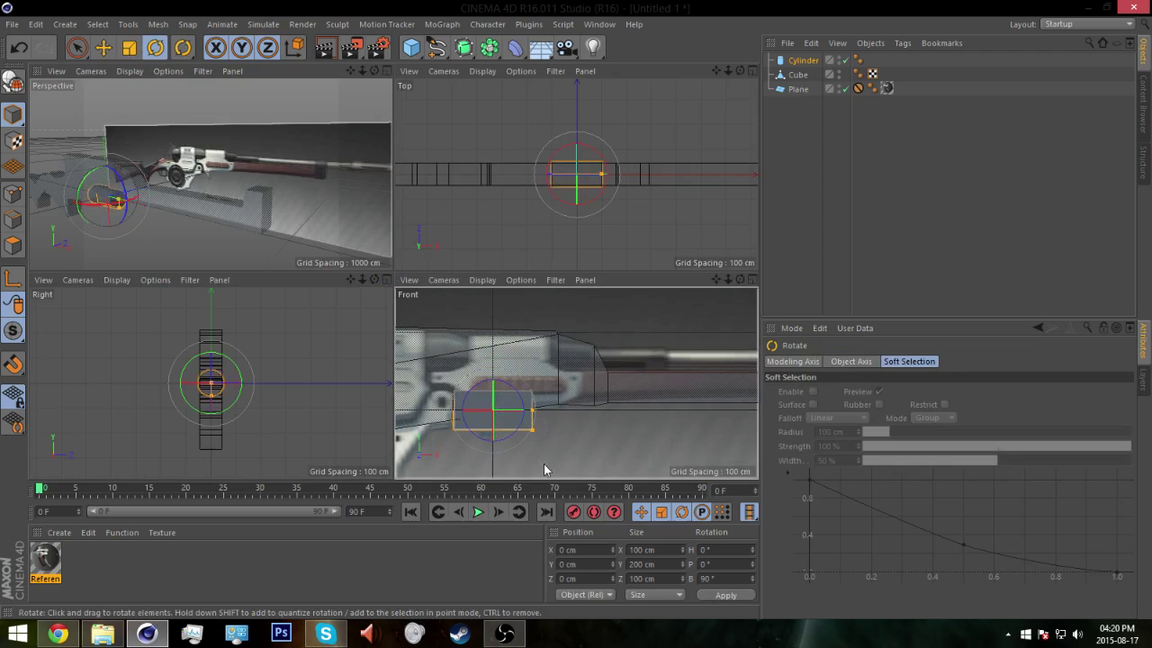
Step: Move the cylinder onto the barrel in the front view, at about X 354 cm, Y 142 cm
key(e)
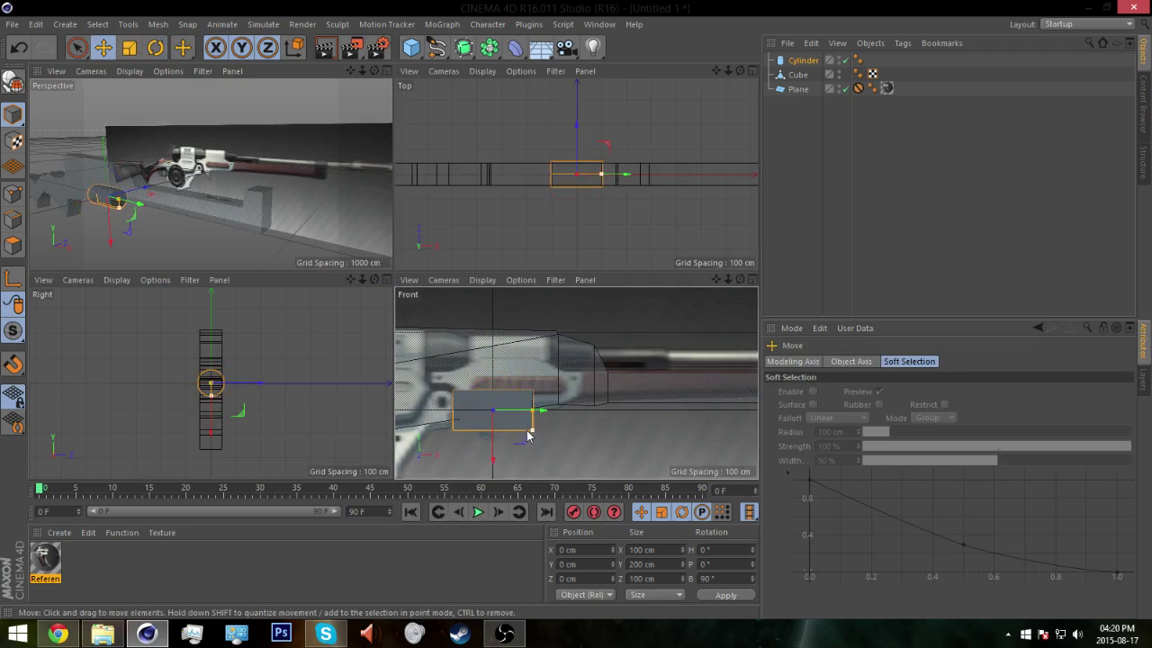
drag(524, 444, 664, 388)
alt+middle_drag(659, 373, 502, 384)
scroll(506, 387, down, 2)
key(r)
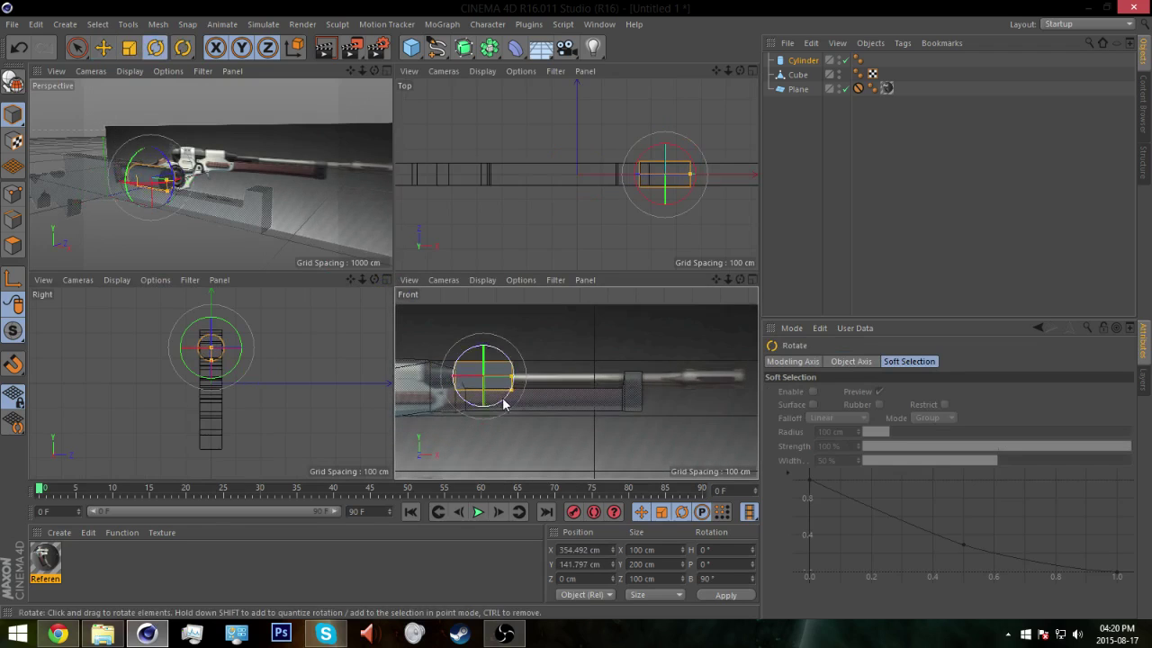
drag(501, 405, 503, 406)
key(ctrl+z)
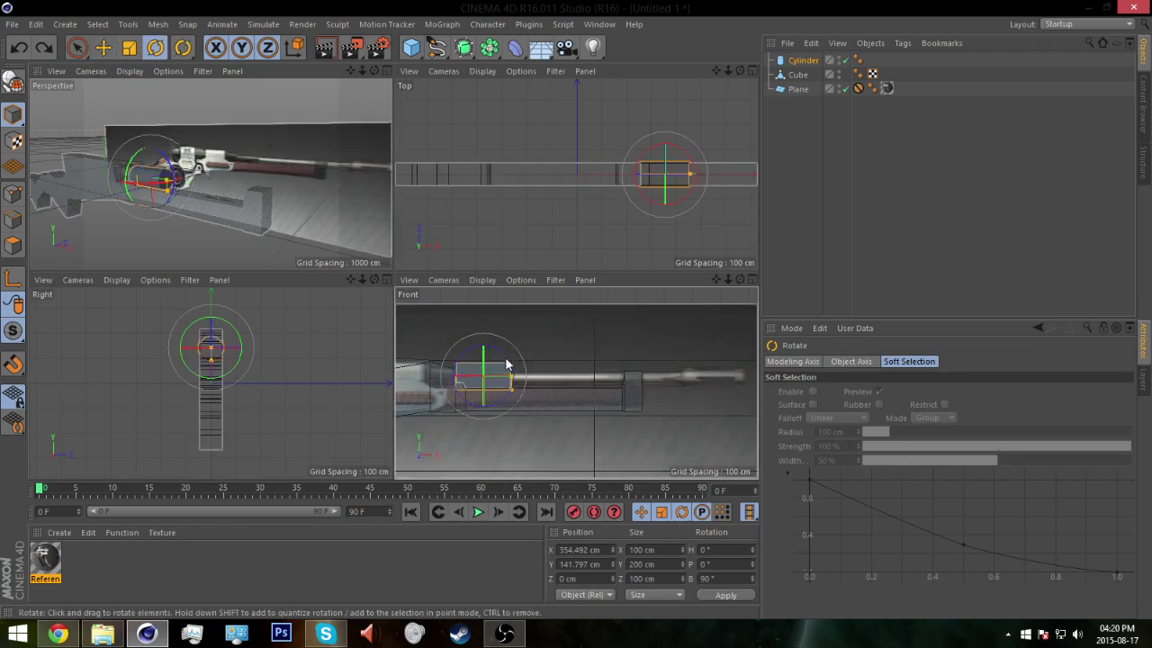
drag(509, 362, 551, 392)
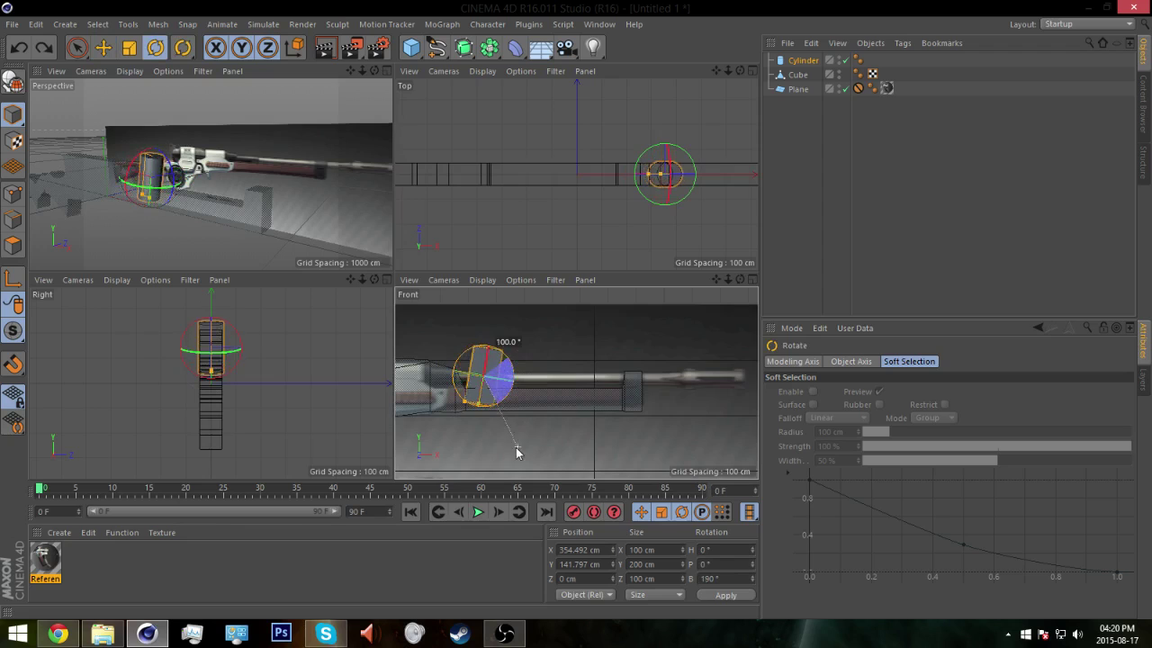
drag(520, 447, 502, 450)
key(ctrl+z)
Step: Resize the cylinder to about 41 cm across and 846 cm long, and place it along the barrel at about X 628 cm, Y 134 cm
scroll(513, 381, up, 2)
alt+middle_drag(513, 381, 509, 405)
scroll(518, 405, up, 4)
drag(523, 404, 525, 383)
key(e)
drag(457, 395, 459, 393)
scroll(514, 390, down, 3)
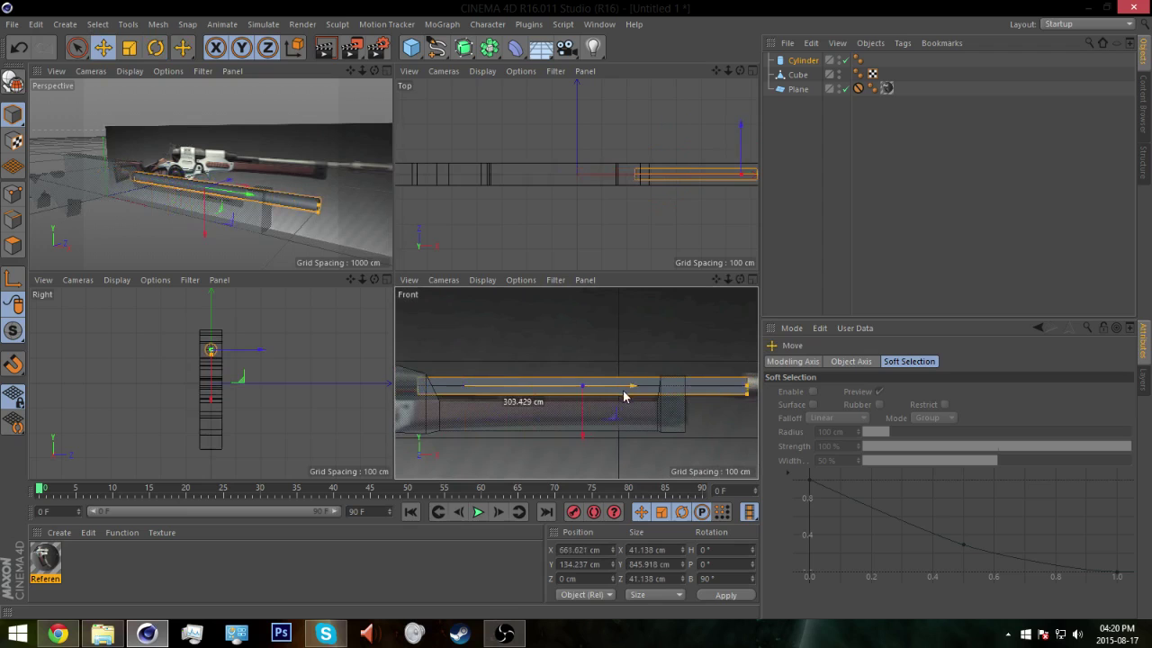
drag(611, 397, 610, 396)
alt+middle_drag(648, 398, 541, 401)
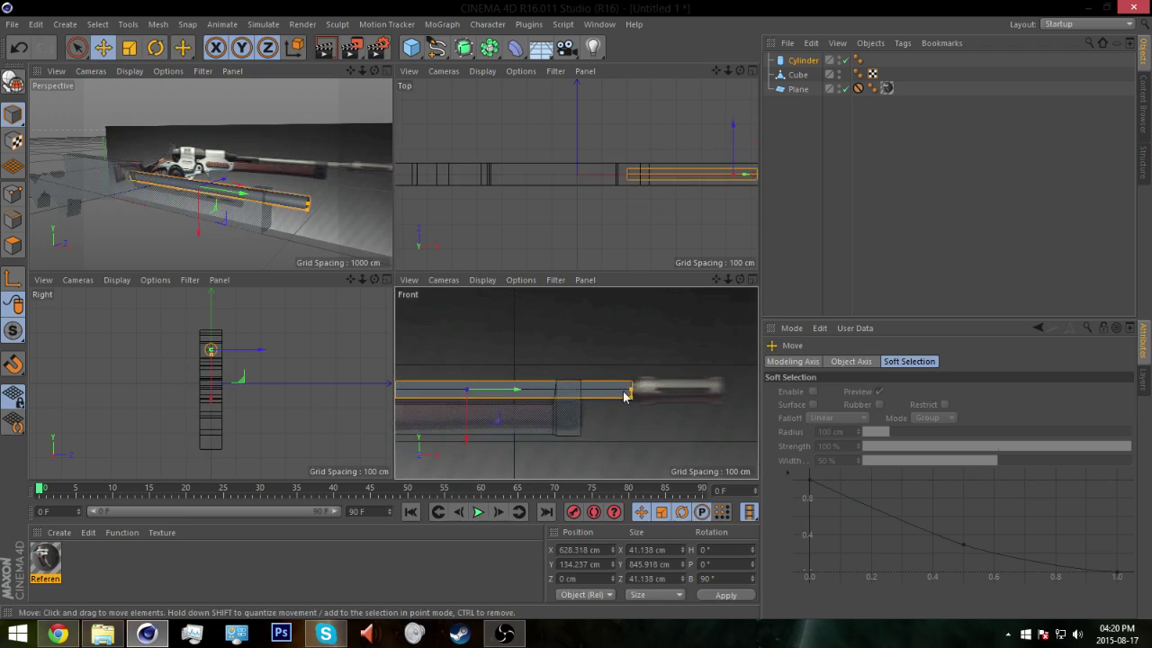
Step: Make the barrel cylinder editable and select all polygons of its muzzle-end cap with Live Selection
scroll(627, 397, up, 3)
alt+middle_drag(671, 396, 757, 396)
alt+drag(363, 212, 233, 190)
click(13, 245)
key(c)
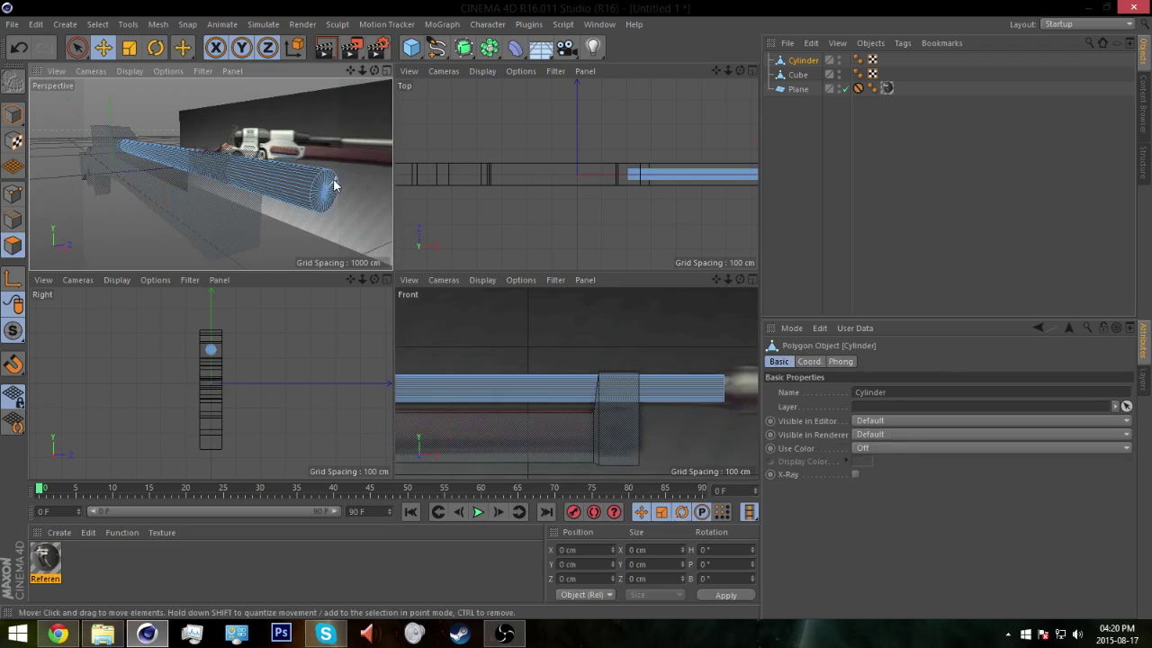
click(78, 48)
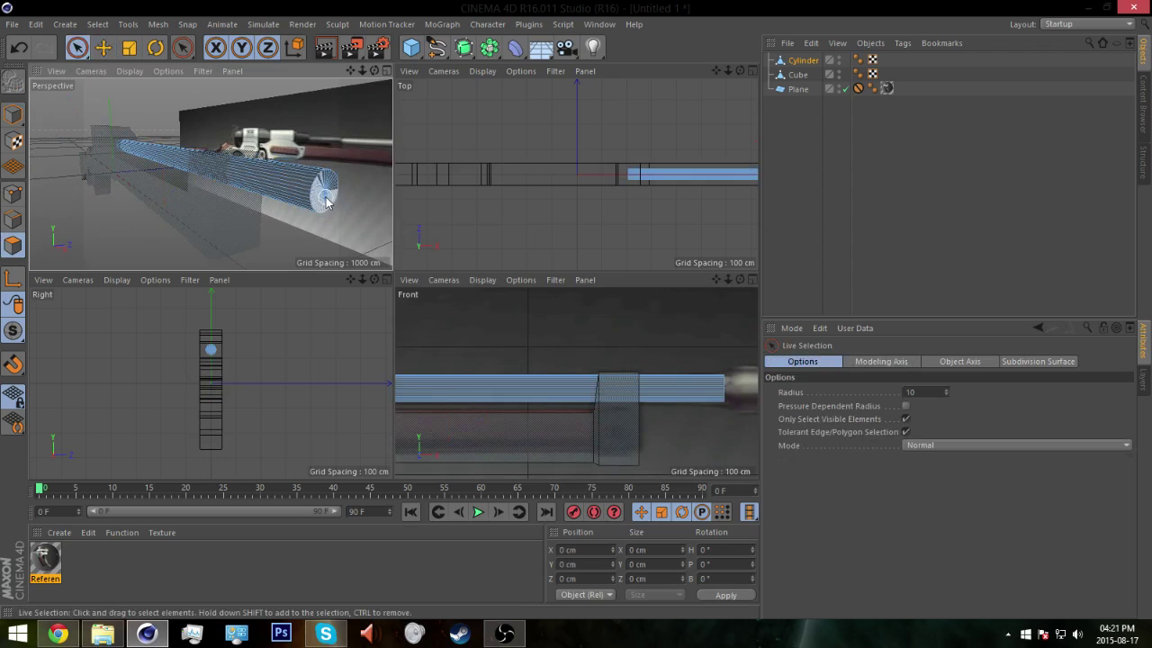
Step: Extrude the barrel's end cap about 12 cm and scale it to about 67 cm along its X axis
scroll(664, 360, down, 2)
alt+middle_drag(685, 372, 603, 368)
right_click(625, 363)
click(658, 301)
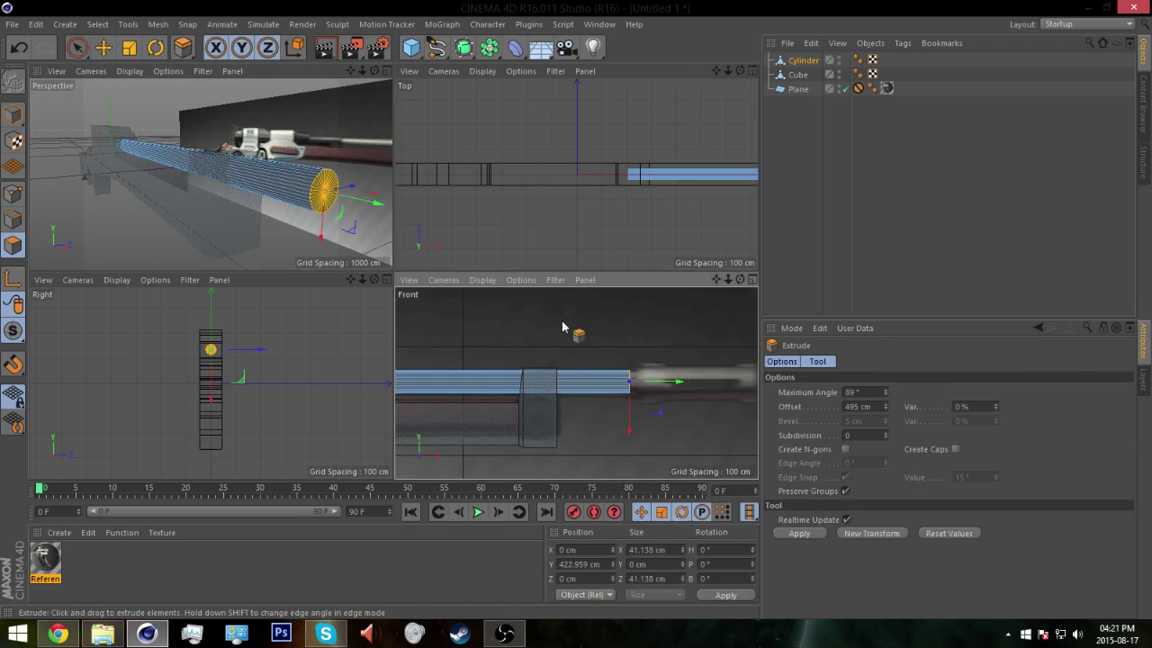
drag(316, 237, 329, 241)
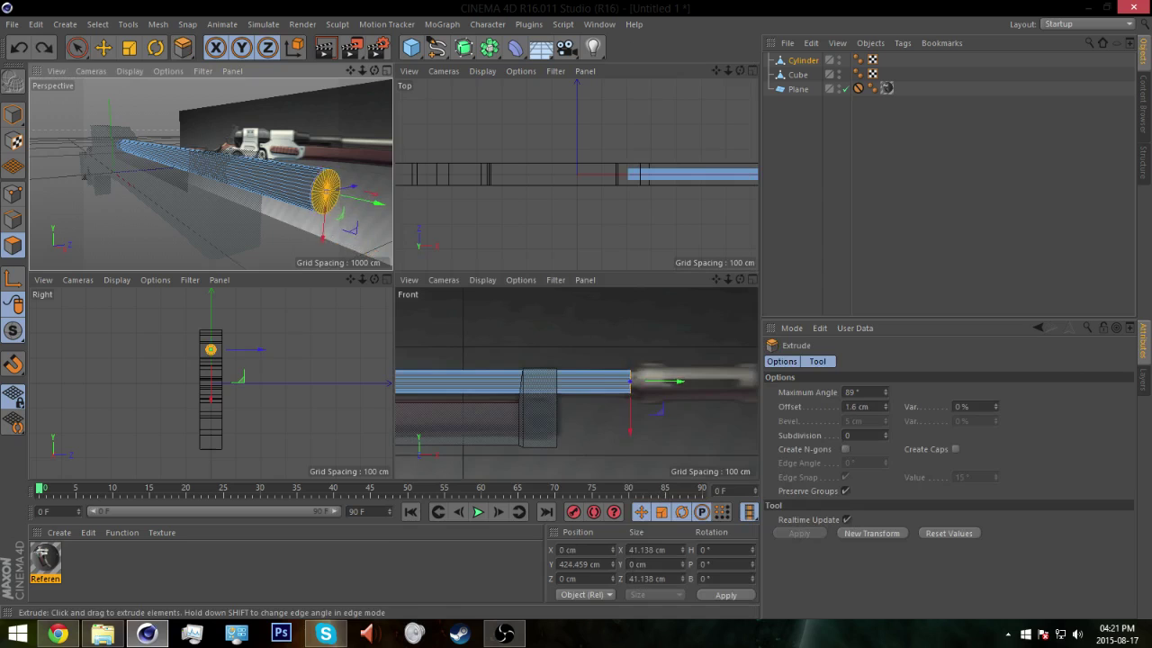
key(t)
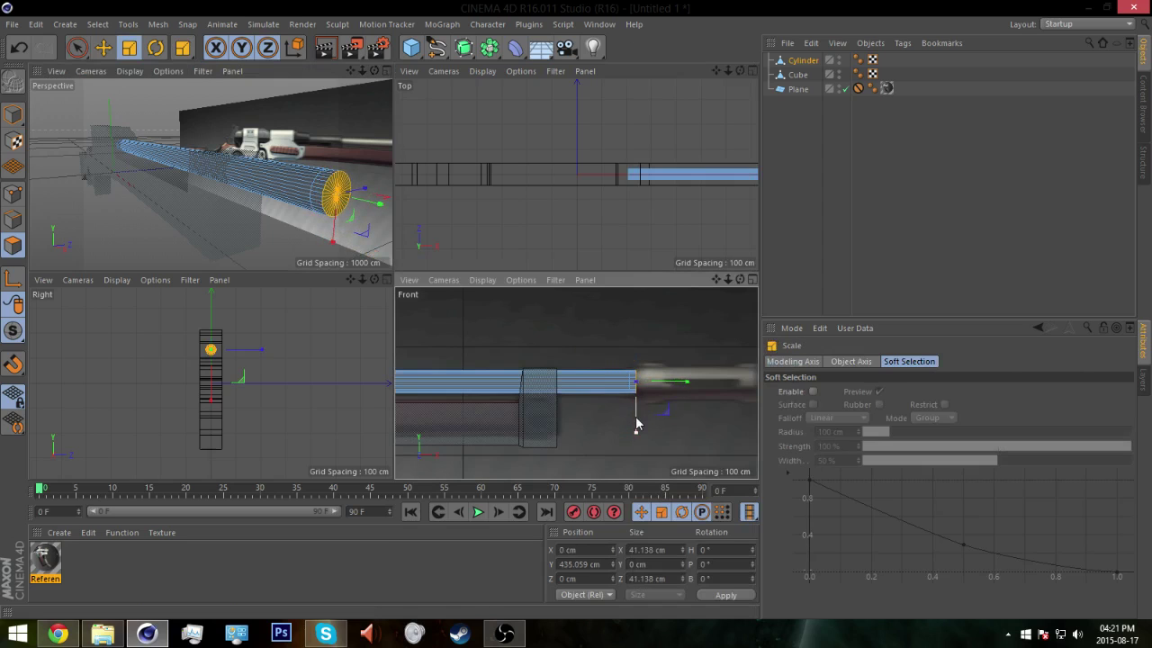
Step: Extrude the enlarged end cap by about 234 cm to form the muzzle section
right_click(302, 218)
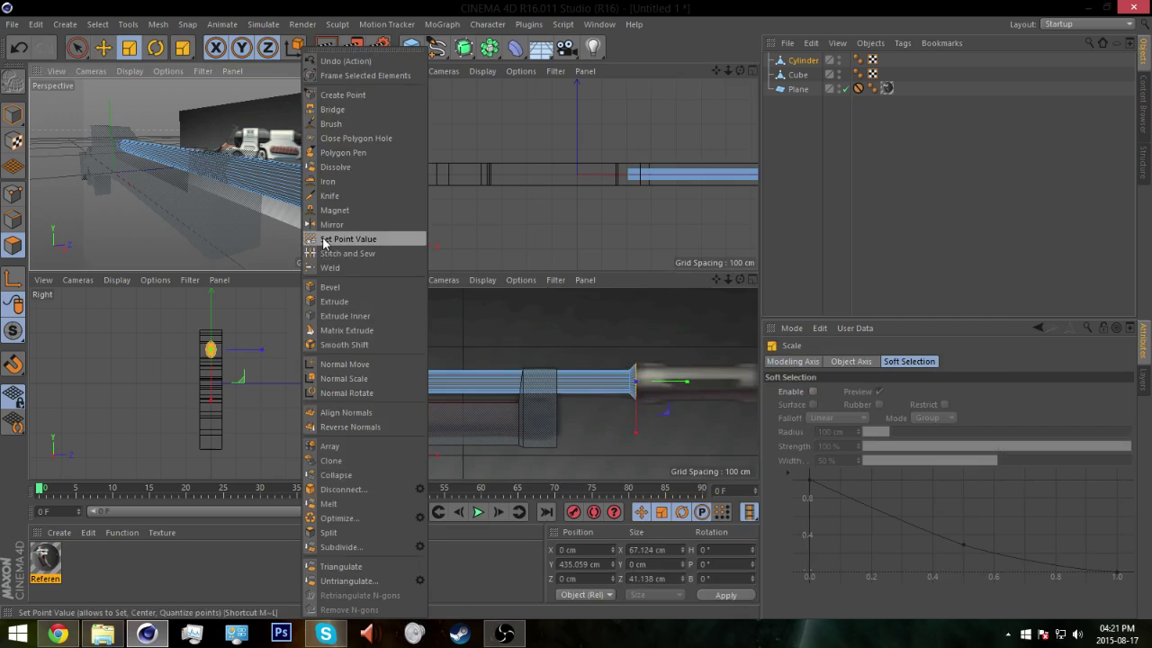
click(354, 308)
drag(635, 443, 659, 439)
alt+middle_drag(651, 435, 528, 429)
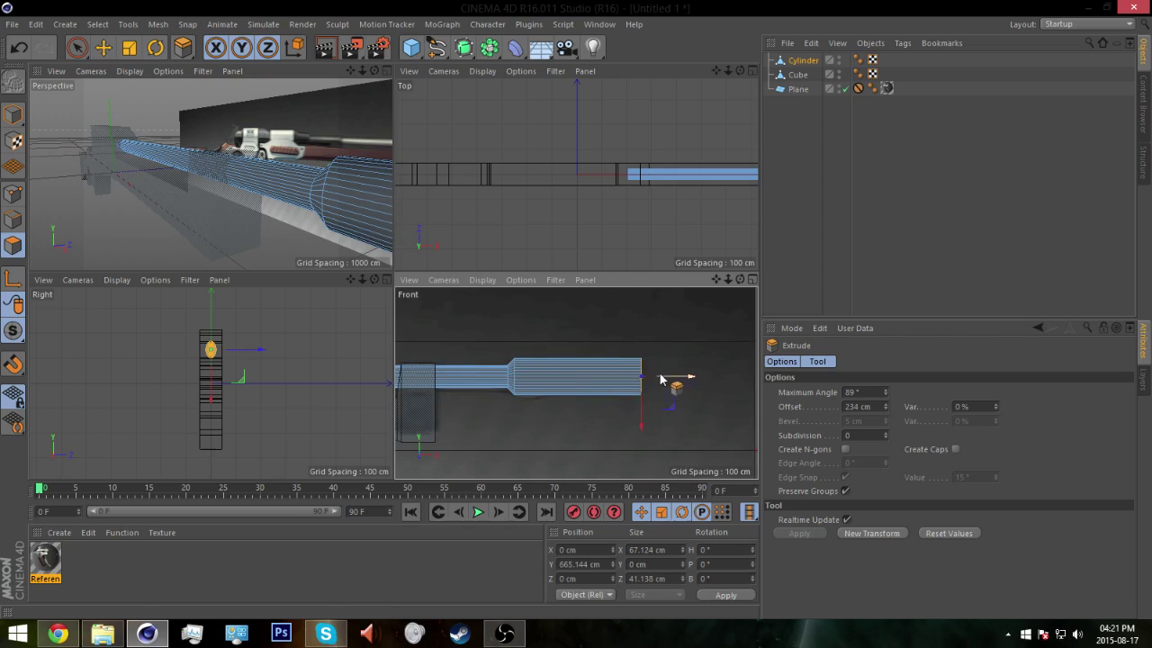
Step: Examine the extruded muzzle and the whole rifle against the reference image, and deselect the barrel
alt+drag(306, 183, 327, 184)
alt+right_drag(326, 185, 201, 184)
alt+drag(201, 185, 248, 187)
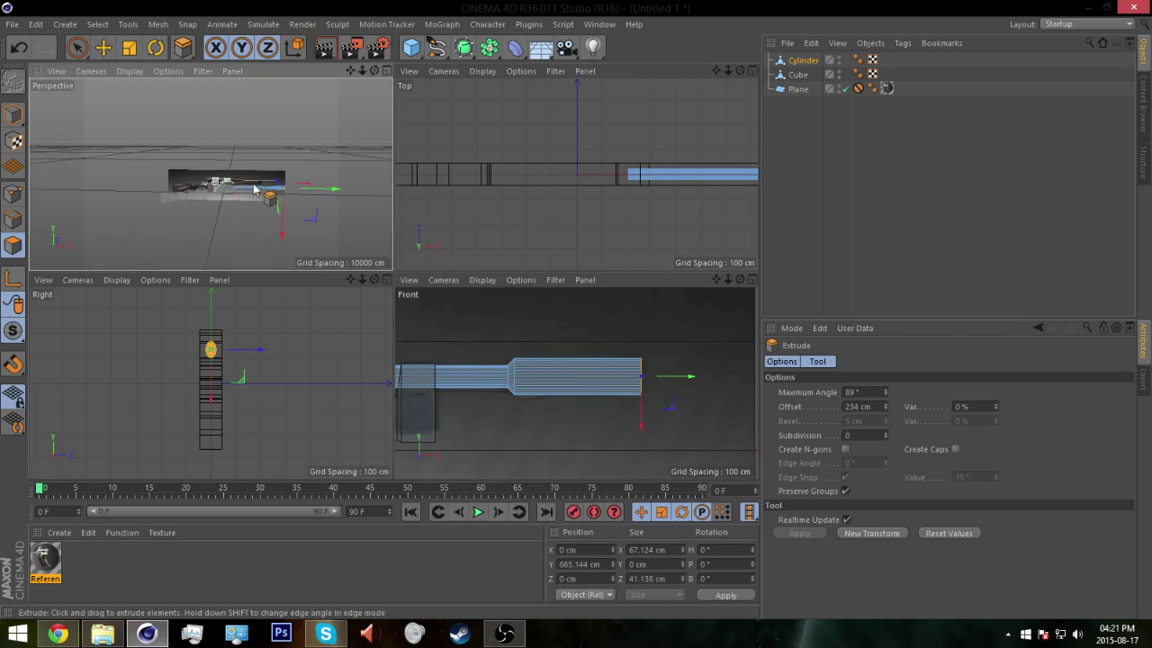
alt+right_drag(248, 187, 302, 189)
alt+drag(302, 189, 296, 215)
alt+middle_drag(565, 423, 569, 423)
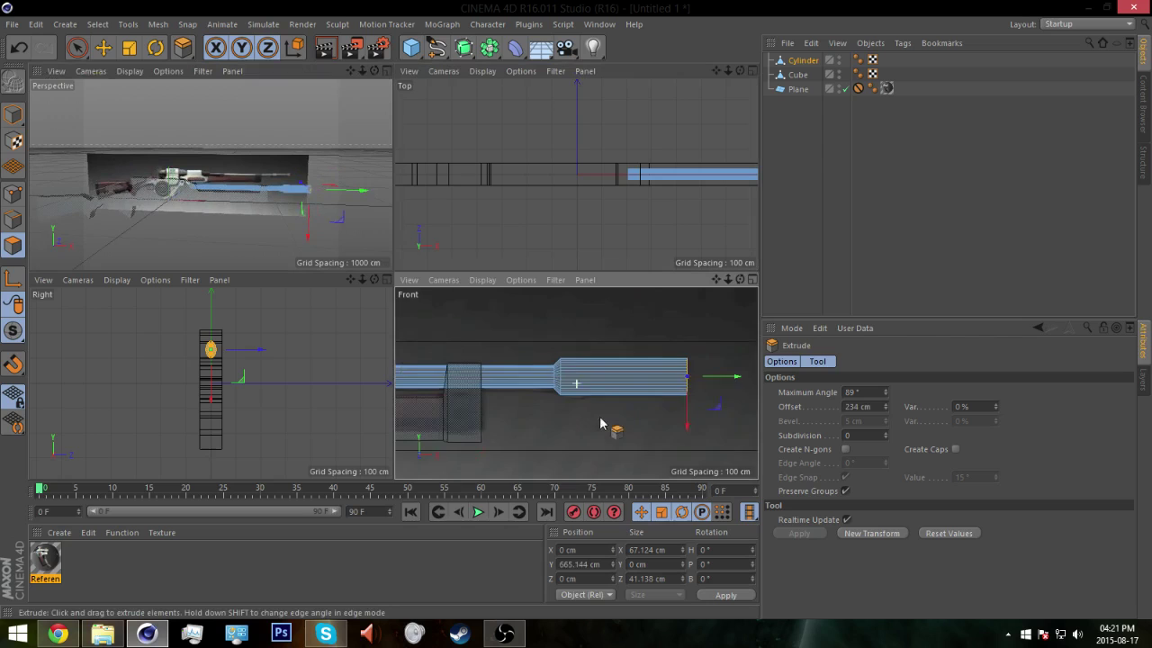
alt+right_drag(569, 419, 533, 423)
alt+middle_drag(533, 423, 619, 405)
click(810, 262)
Step: Add a Capsule primitive for the scope
alt+right_drag(598, 398, 567, 345)
click(420, 45)
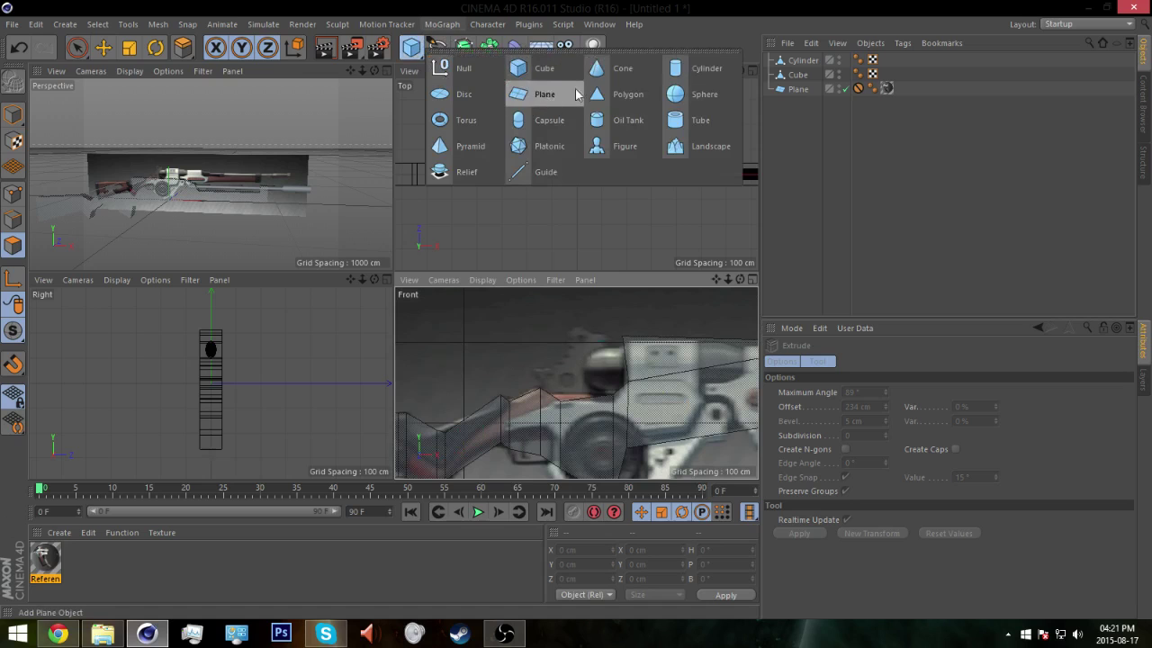
click(550, 120)
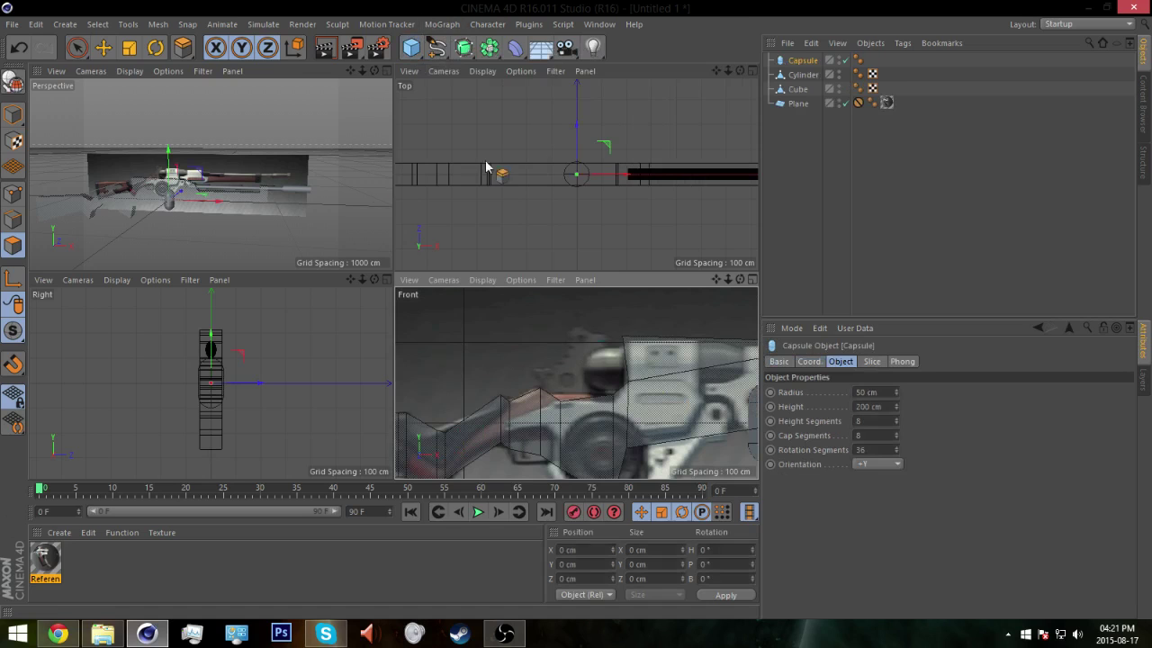
mouse_move(555, 392)
alt+right_down()
mouse_move(527, 399)
mouse_move(570, 390)
alt+right_up()
Step: Move the capsule to the scope above the body and rotate it 90° about its bank axis
key(e)
alt+middle_drag(729, 393, 678, 396)
drag(691, 381, 611, 369)
key(r)
key(e)
alt+right_drag(553, 370, 601, 391)
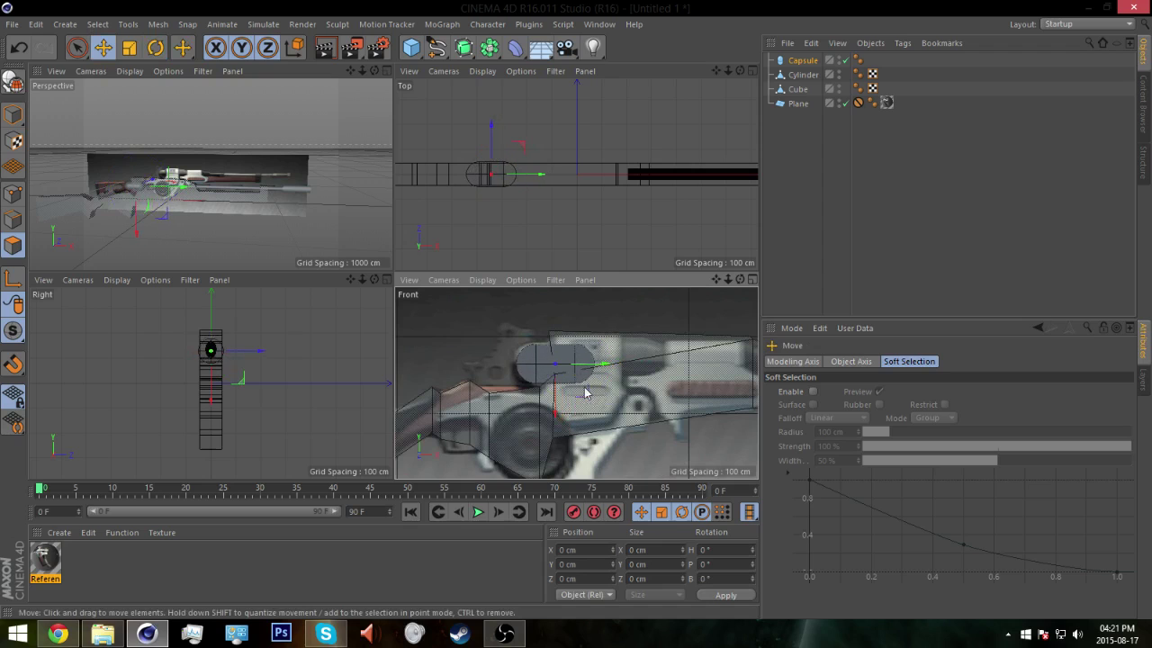
Step: Switch to whole-object editing and resize the capsule to about 216 cm long and 106 cm in diameter, at about X -342 cm, Y 129 cm
click(13, 114)
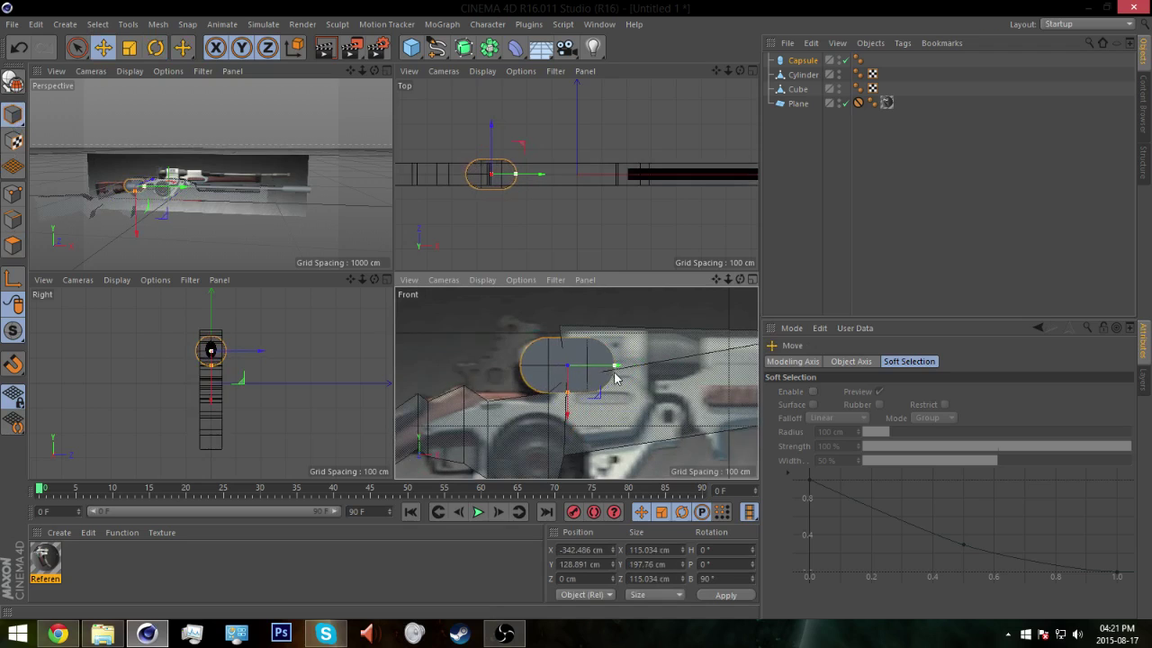
drag(617, 377, 600, 399)
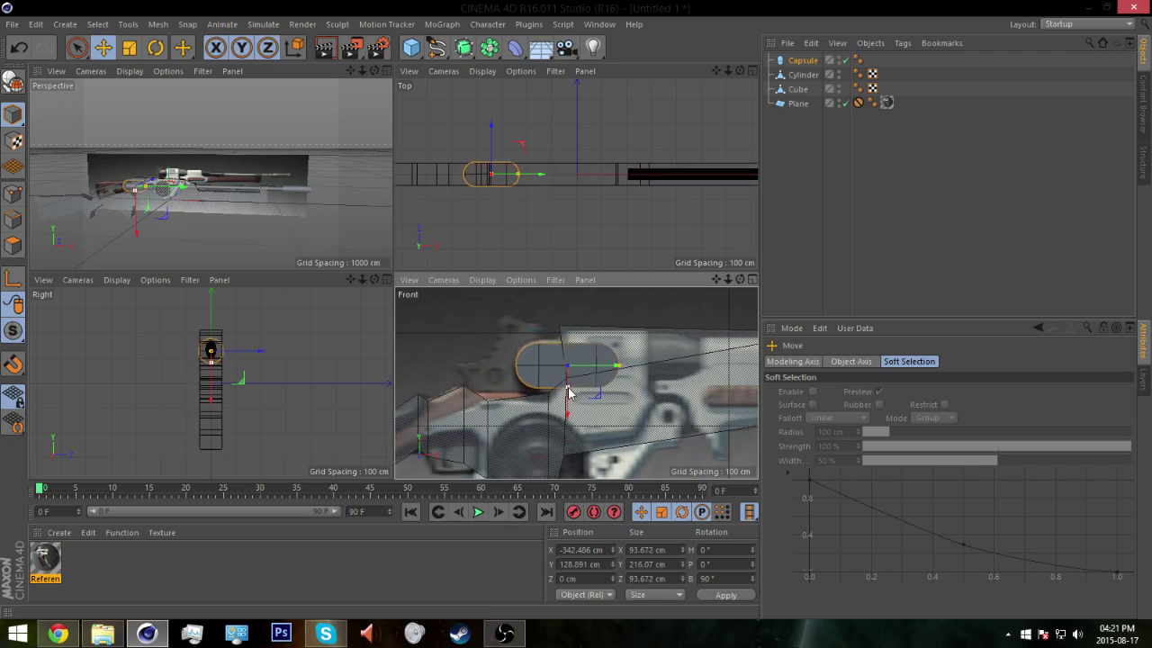
Step: Make the capsule editable, narrow it to about 74 cm along Z, and deselect it
alt+drag(148, 188, 137, 218)
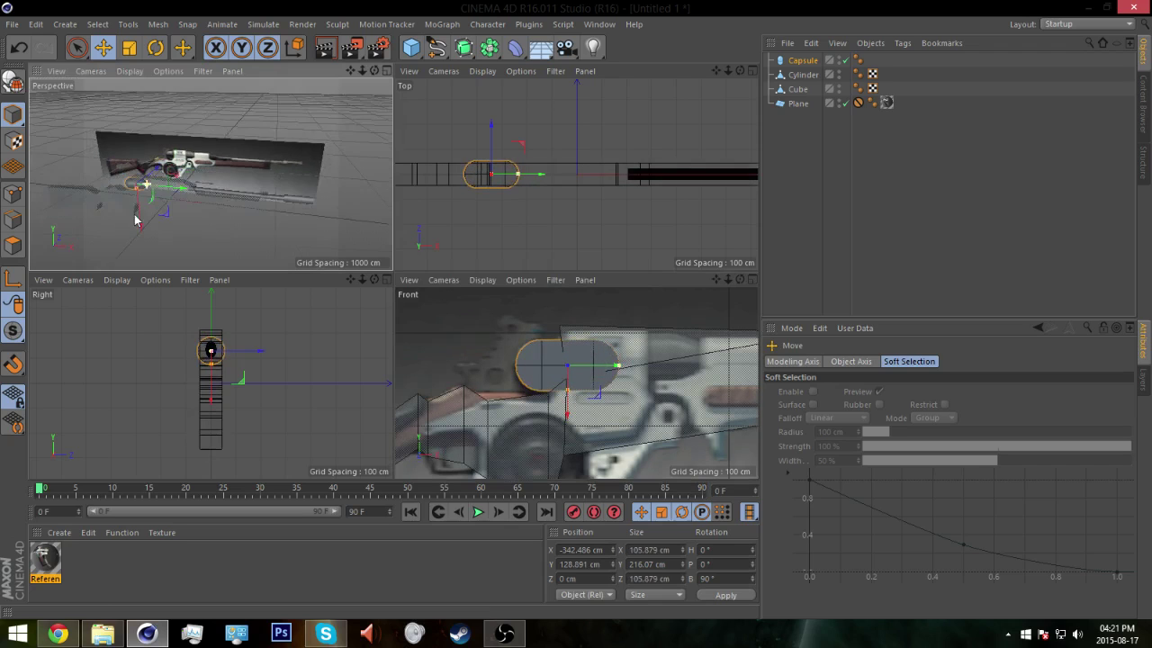
alt+right_drag(140, 189, 214, 182)
alt+drag(214, 183, 169, 205)
key(c)
key(t)
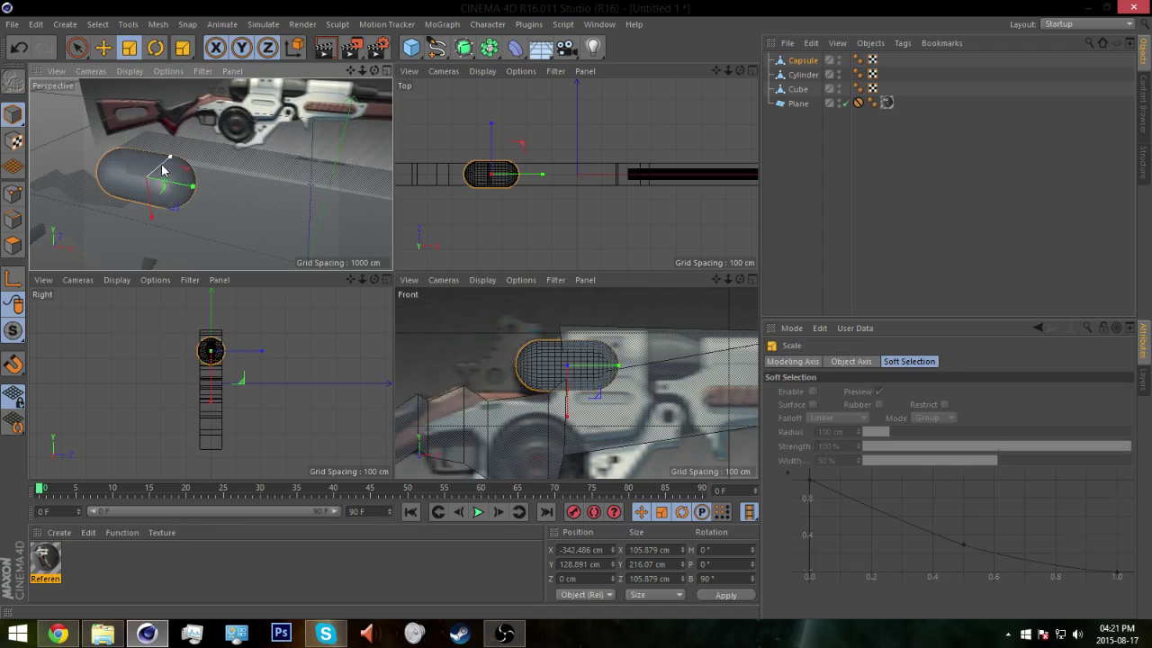
alt+drag(164, 183, 213, 173)
alt+right_drag(213, 173, 200, 195)
alt+drag(201, 195, 293, 231)
click(791, 179)
Step: Enable X-Ray for the capsule and the barrel cylinder together, and deselect both
click(800, 60)
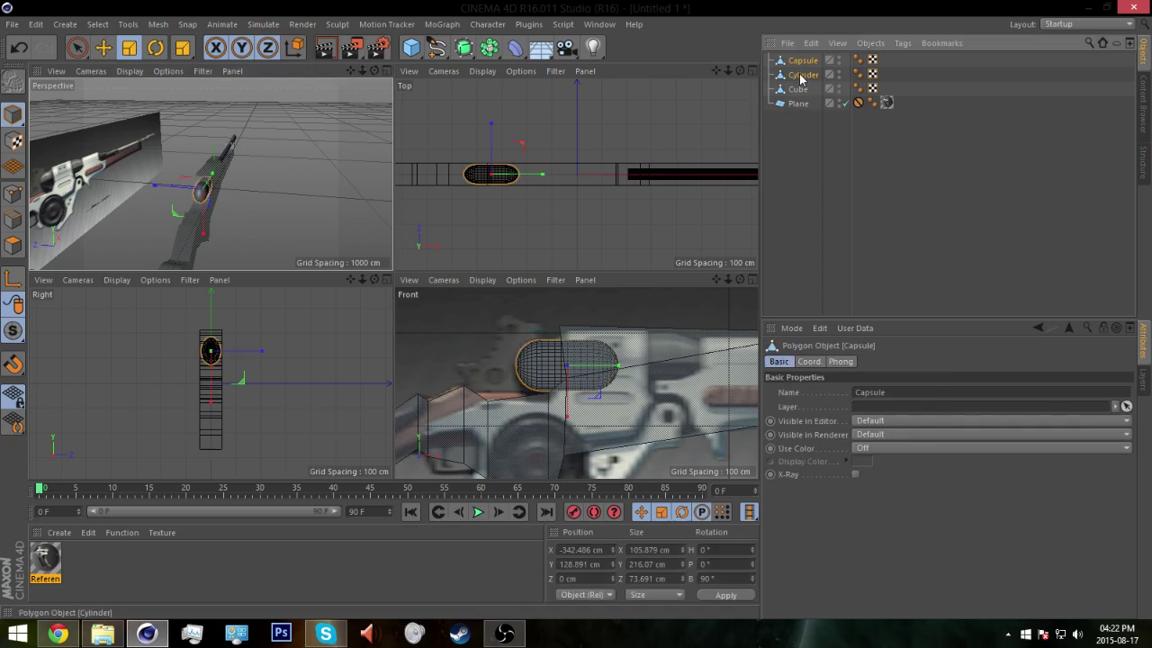
ctrl+click(802, 75)
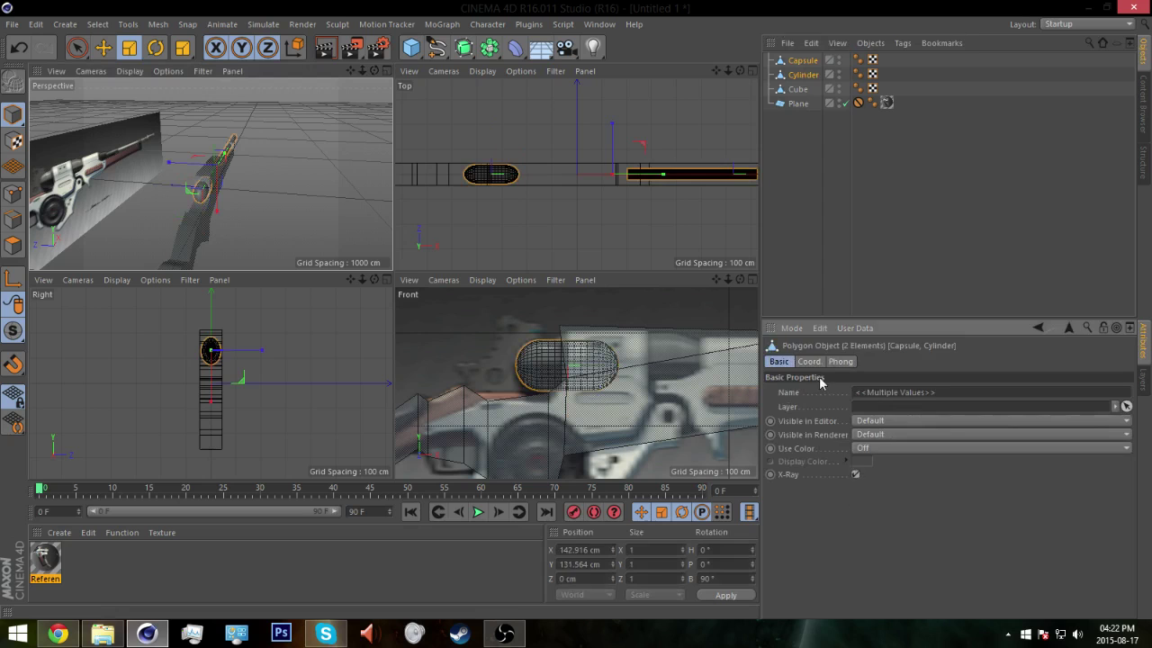
click(777, 244)
Step: Add another Cube primitive for the lever beneath the rifle body
alt+drag(179, 211, 70, 170)
scroll(497, 396, down, 5)
scroll(501, 405, up, 3)
alt+middle_drag(546, 402, 557, 358)
drag(412, 49, 544, 68)
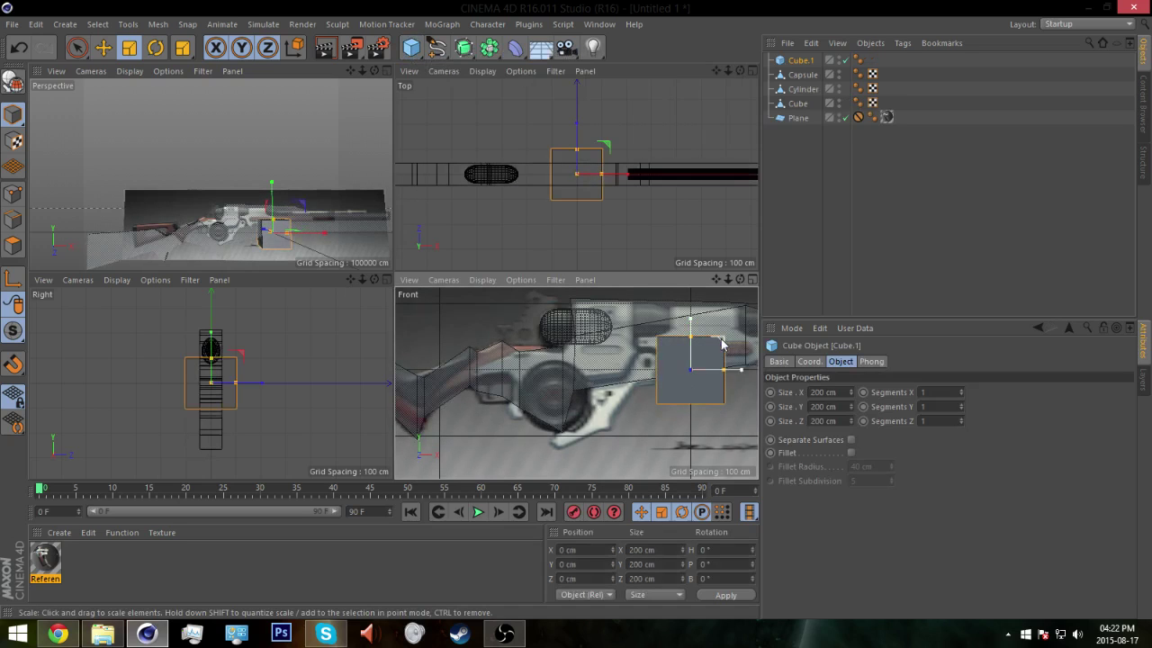
Step: Narrow the new cube to about 59 cm along X, move it onto the lever below the body, and bank it about 33°
drag(721, 344, 642, 377)
drag(703, 358, 621, 395)
key(e)
key(r)
key(e)
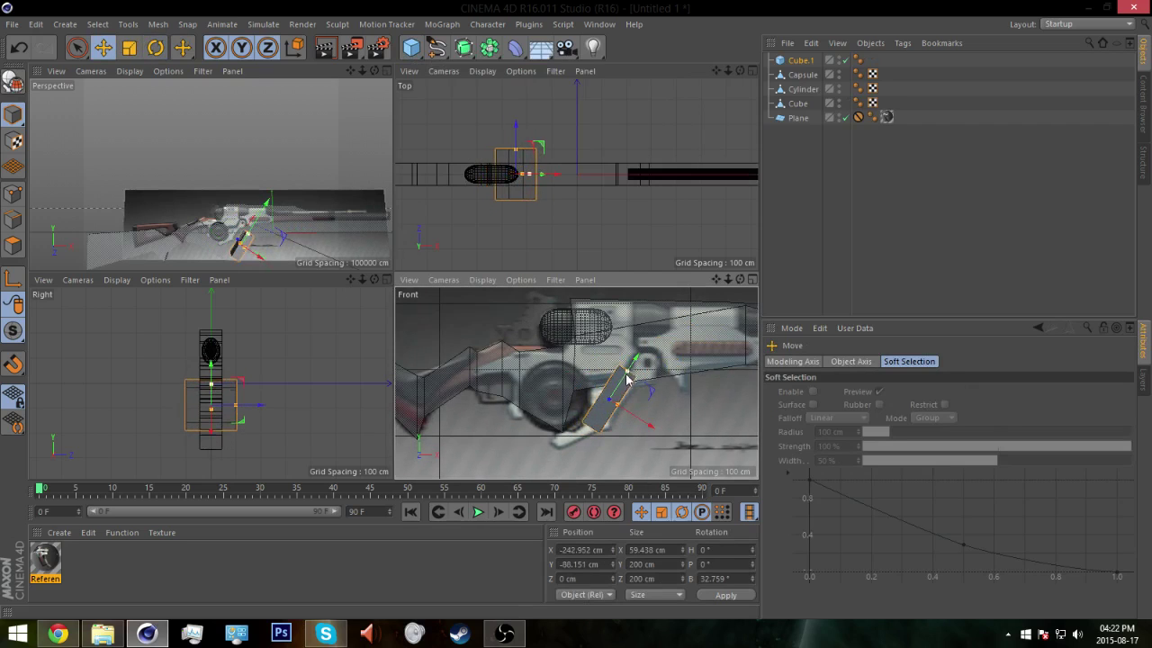
Step: Shorten the lever cube to about 155 cm and narrow it to about 78 cm along Z
alt+drag(237, 225, 278, 216)
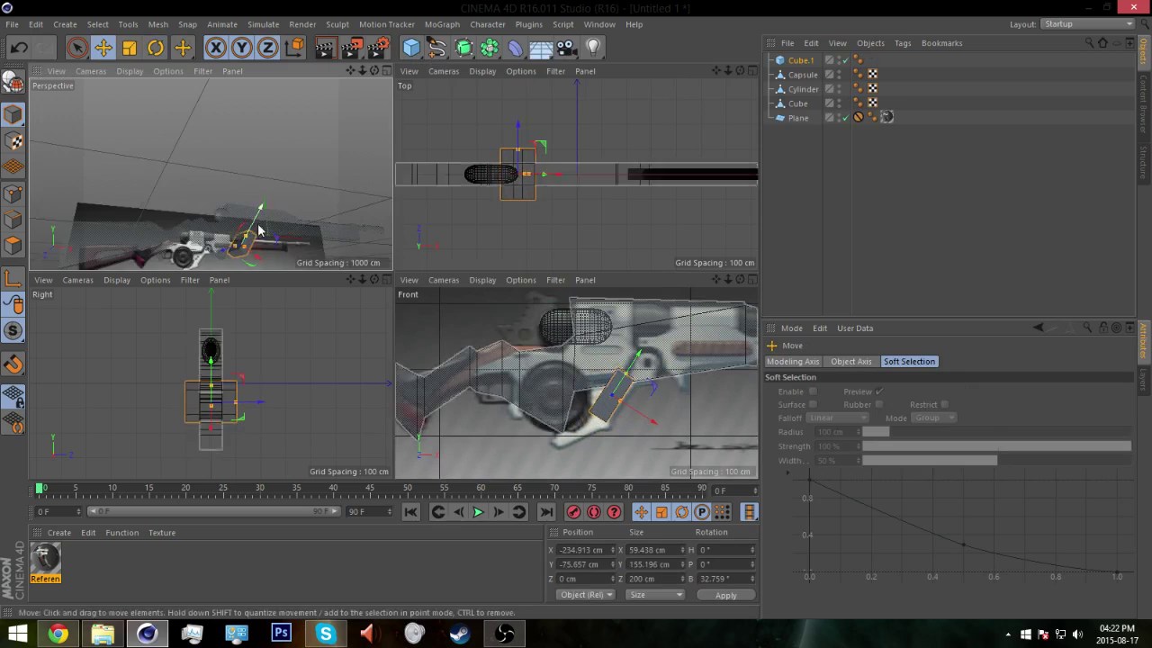
scroll(245, 251, up, 5)
alt+drag(245, 251, 300, 204)
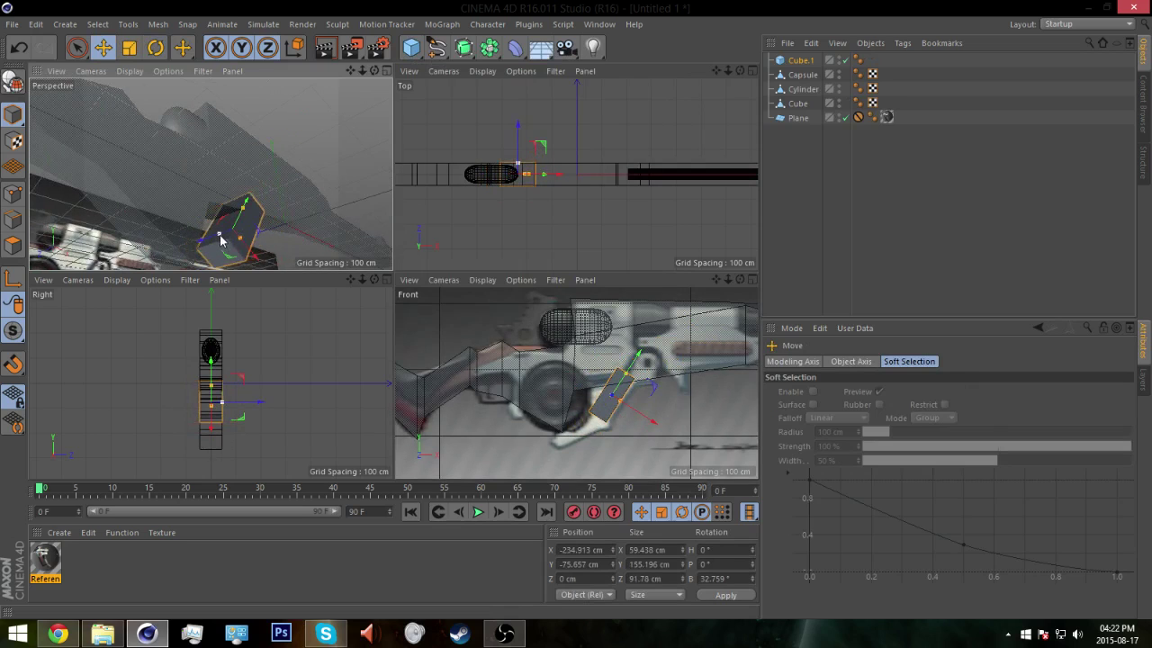
alt+drag(224, 238, 247, 214)
Step: Make the lever cube editable, switch to polygon editing, and select its lower end face for Extrude
key(c)
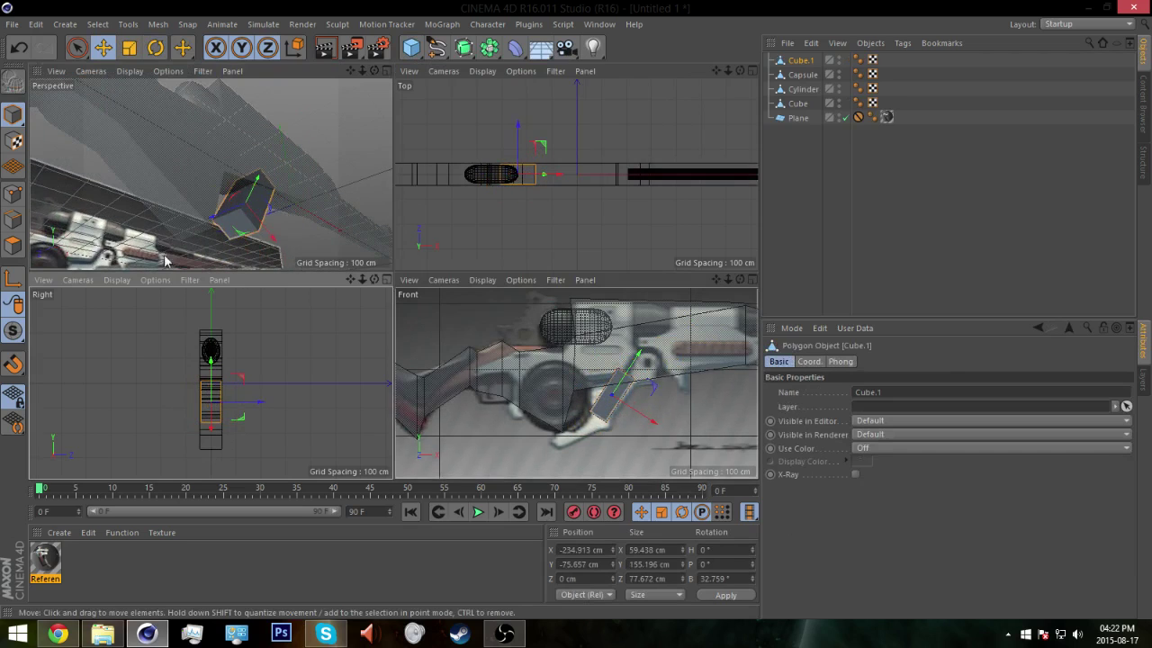
right_click(274, 210)
click(13, 244)
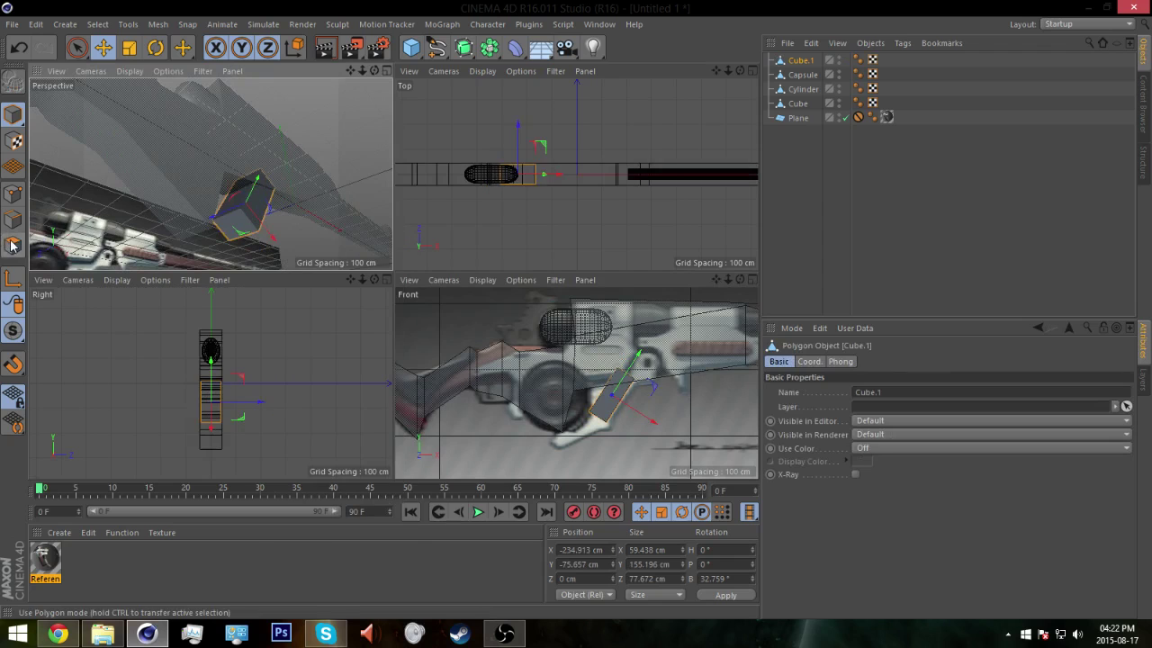
right_click(289, 243)
click(331, 302)
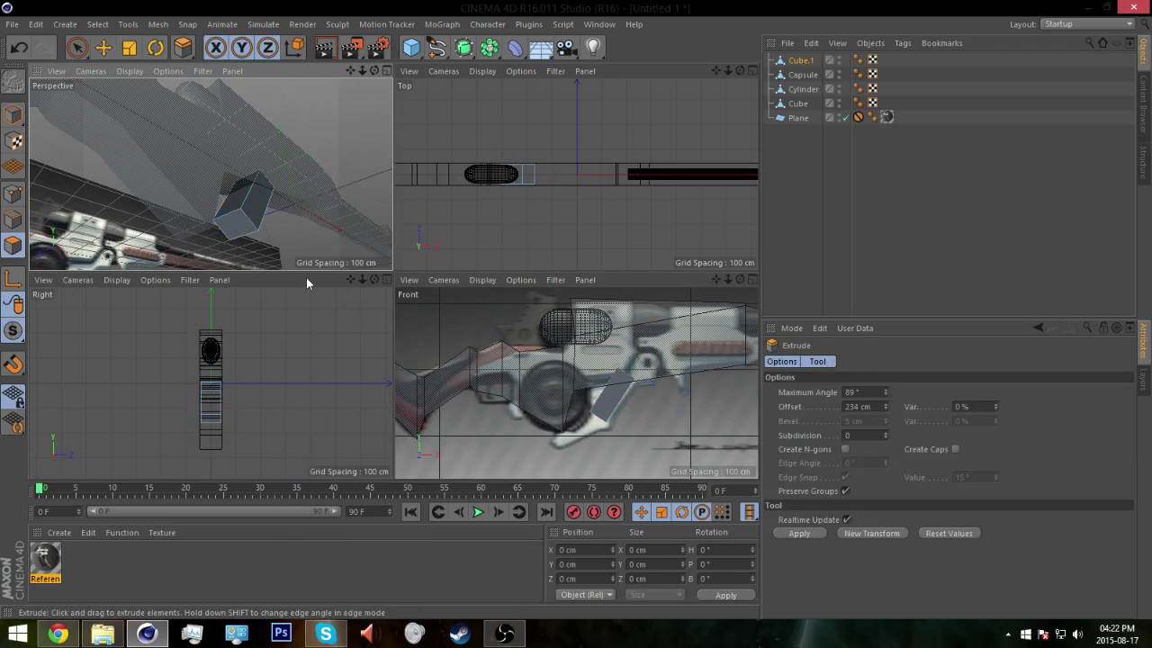
click(232, 232)
Step: Extrude the lever's lower face about 119 cm, shift it along the reference lever, and scale it to about 48 cm along X
drag(605, 402, 587, 430)
alt+middle_drag(594, 410, 589, 339)
drag(580, 429, 564, 418)
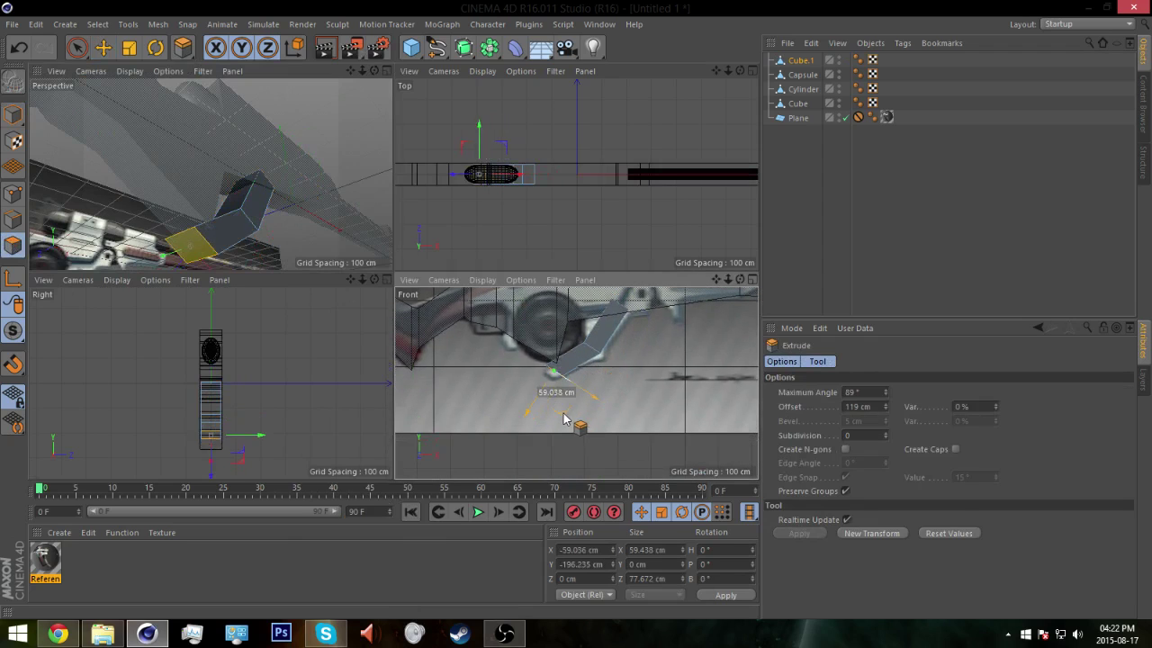
key(t)
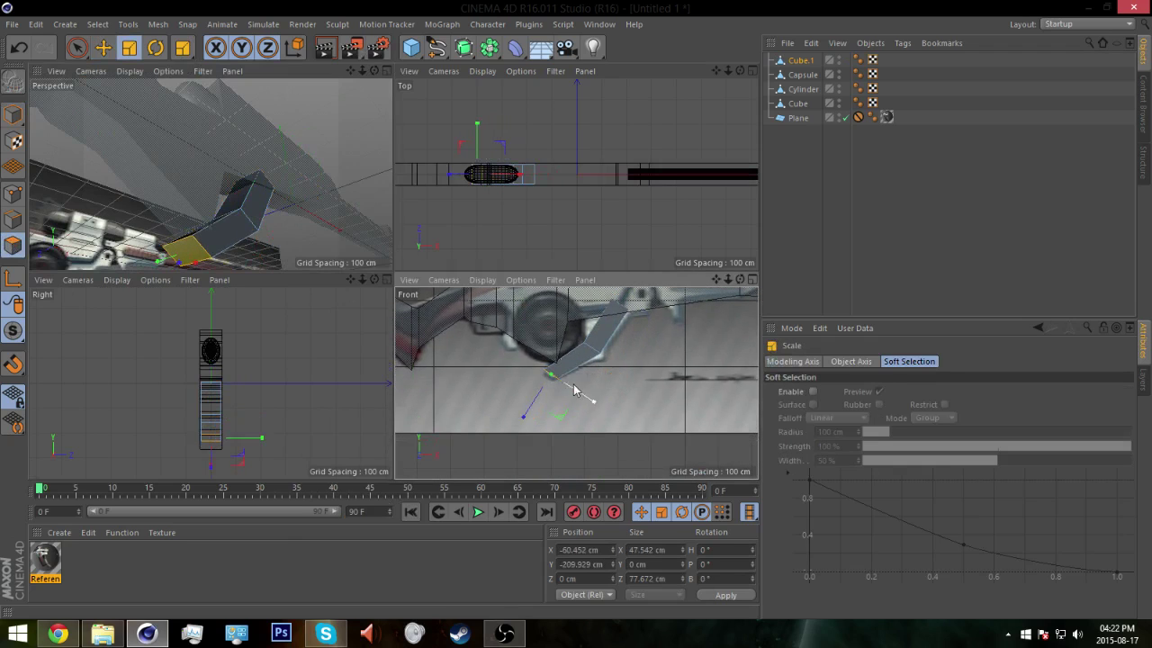
alt+middle_drag(556, 340, 537, 401)
Step: Add a second Cylinder primitive and rotate it 90° so its round face points towards the front view
alt+right_drag(583, 386, 552, 346)
drag(413, 51, 693, 69)
key(r)
drag(673, 387, 669, 342)
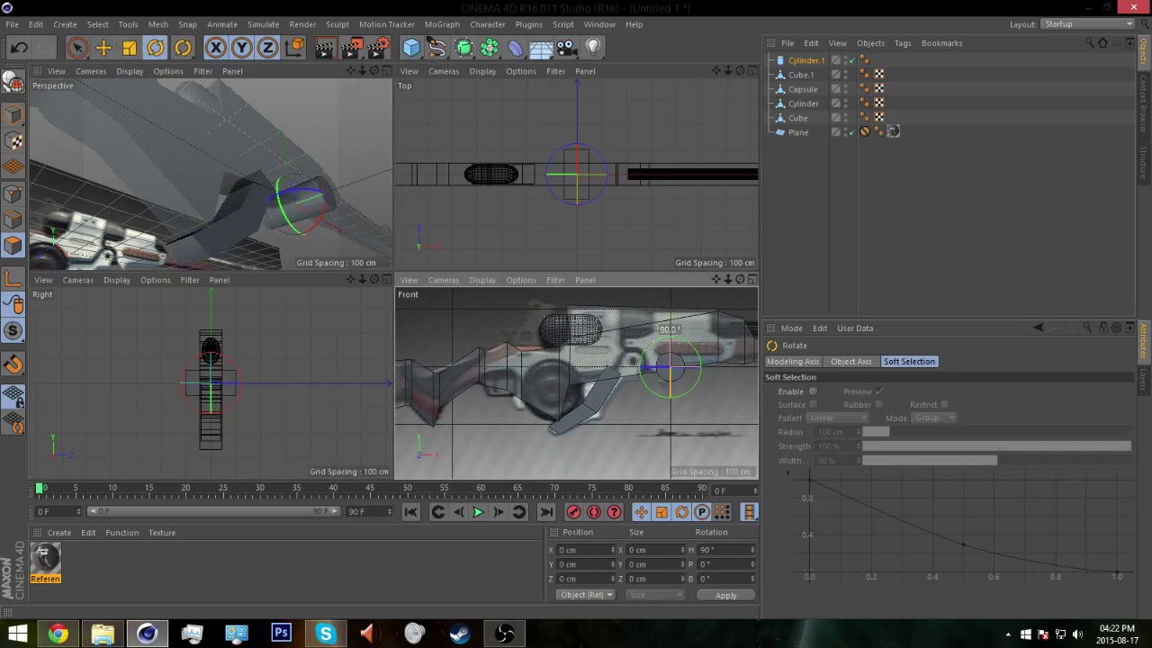
Step: Move the second cylinder onto the round drum at about X -404 cm, Y -79 cm, and size it to about 213 cm across and 87 cm thick
key(e)
drag(702, 344, 583, 363)
click(10, 112)
alt+drag(297, 180, 195, 164)
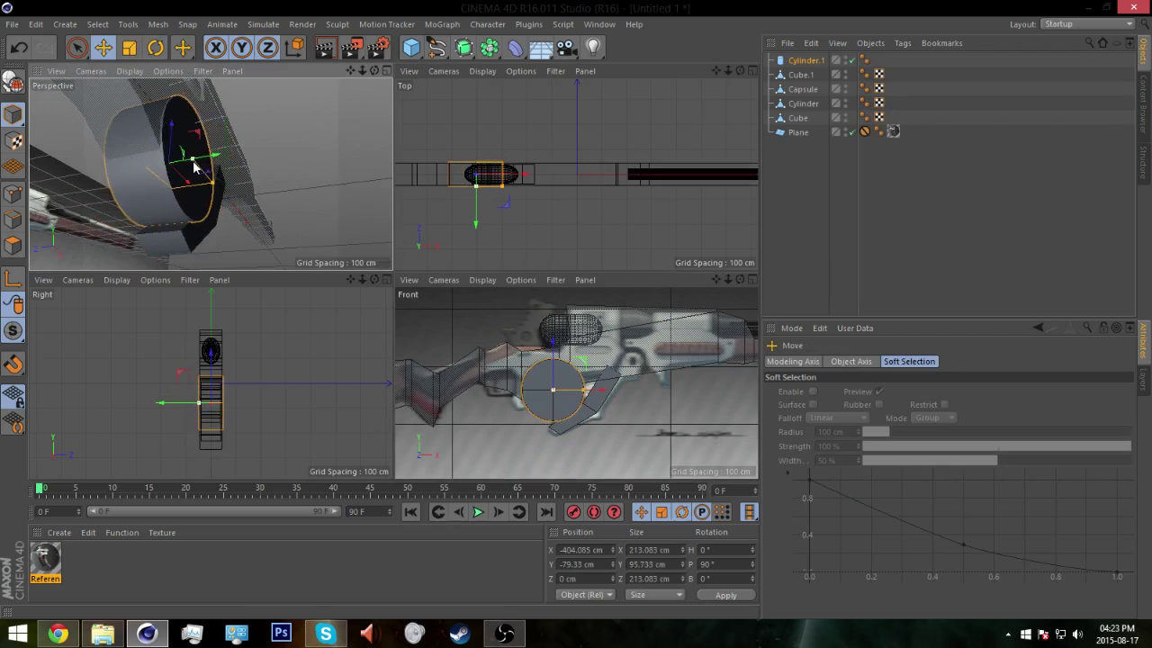
scroll(180, 180, down, 10)
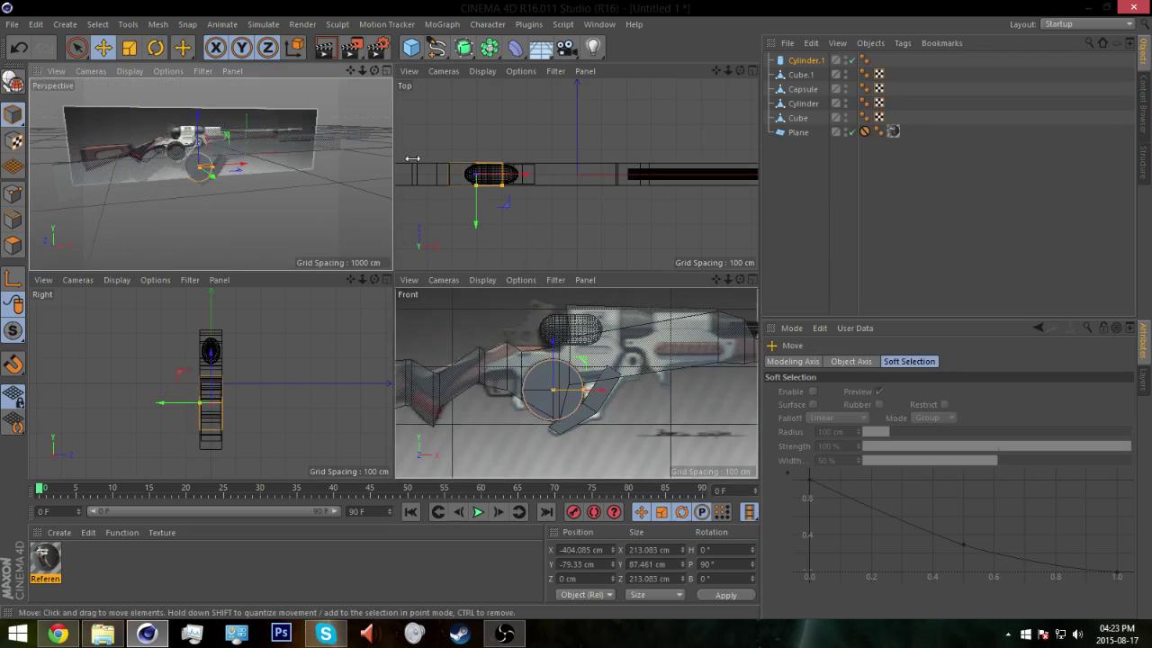
Step: Deselect the drum cylinder and inspect the assembled rifle in the maximized perspective view
click(807, 200)
middle_click(181, 171)
scroll(256, 163, down, 5)
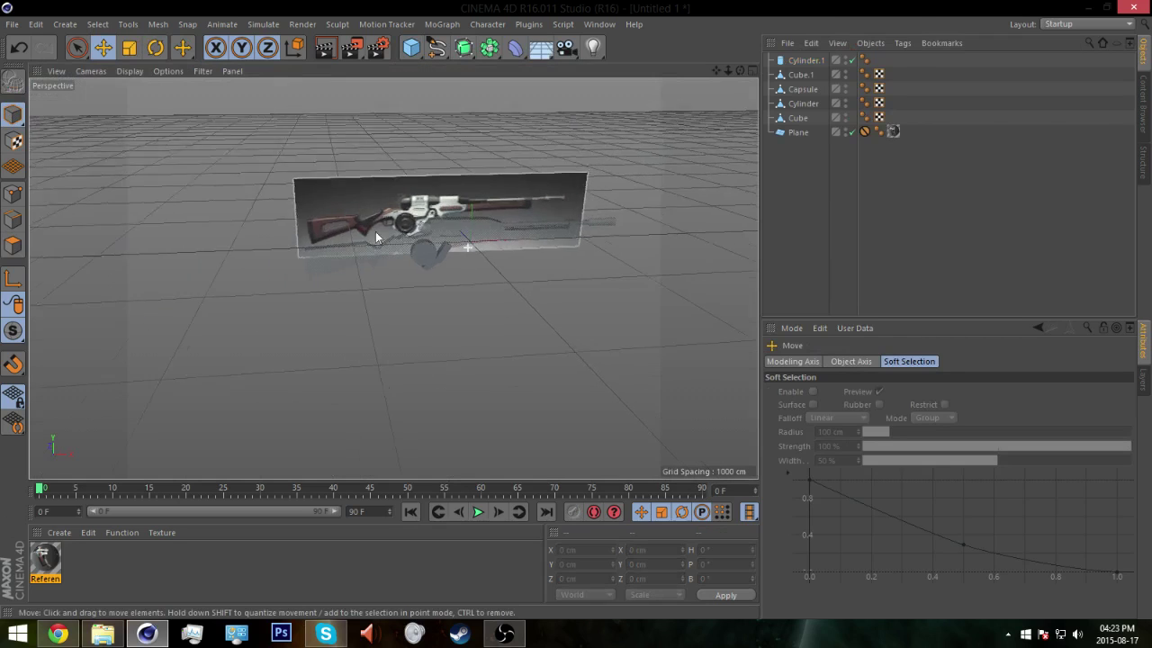
alt+drag(402, 227, 475, 286)
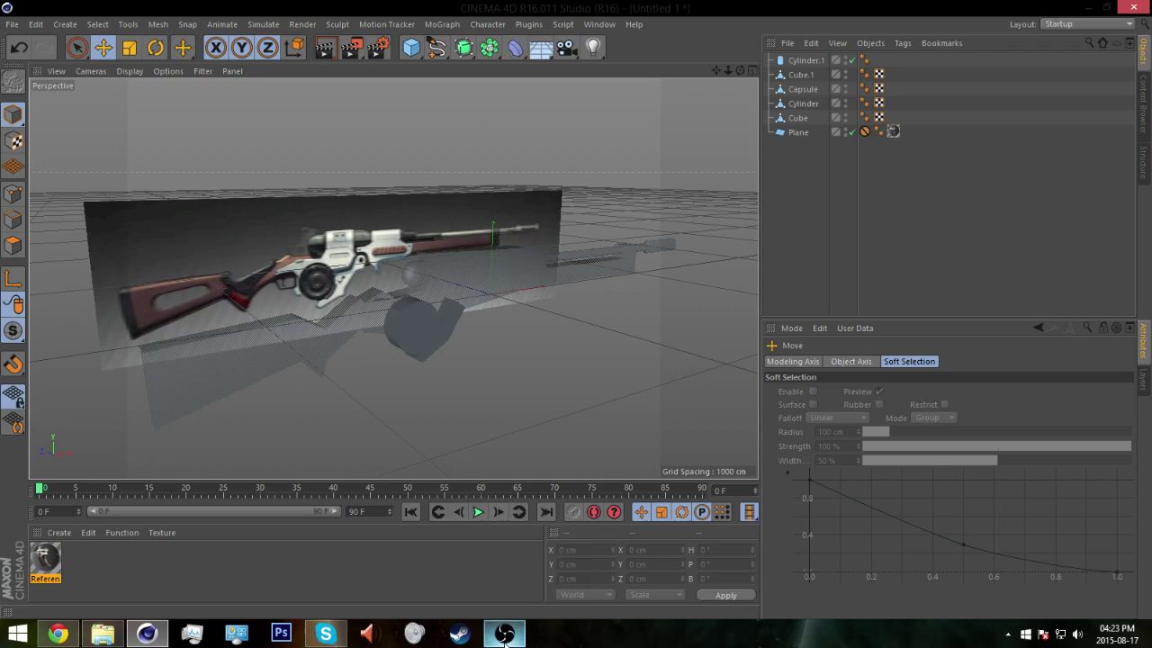
Step: Switch to the Open Broadcaster Software window
mouse_move(504, 640)
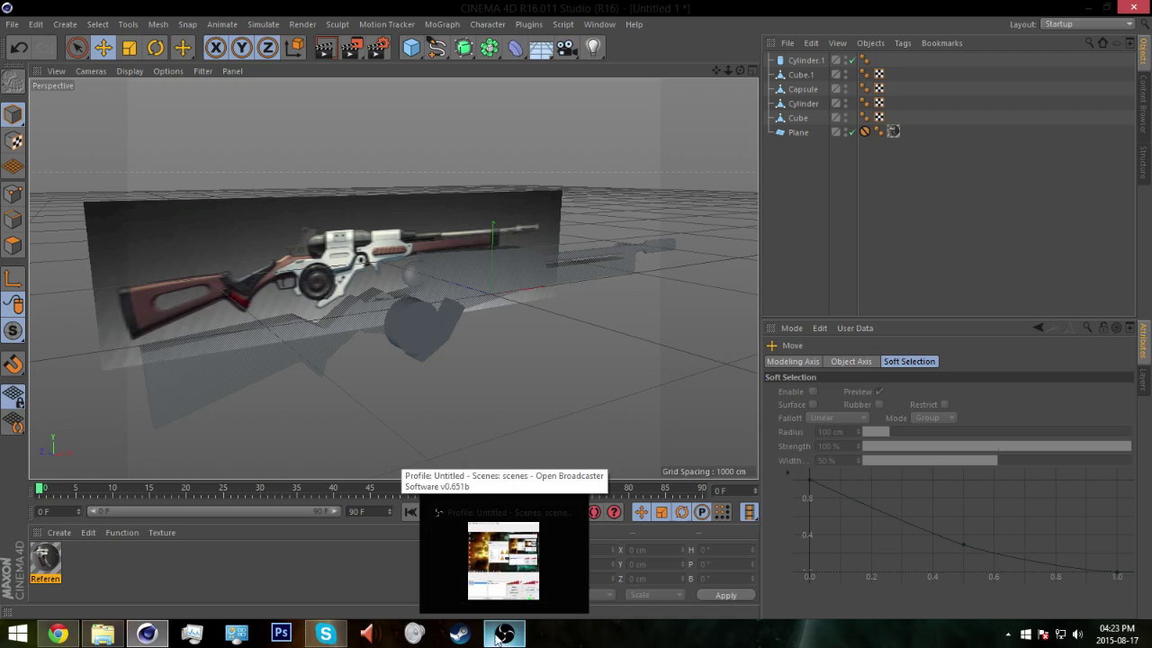
click(499, 635)
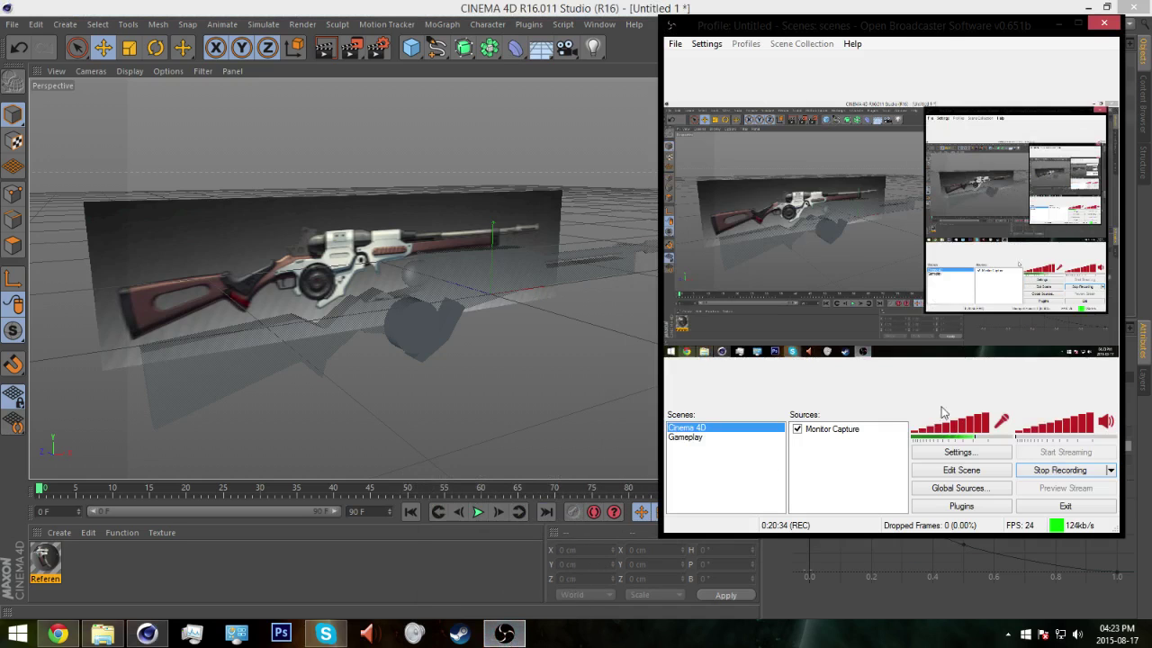